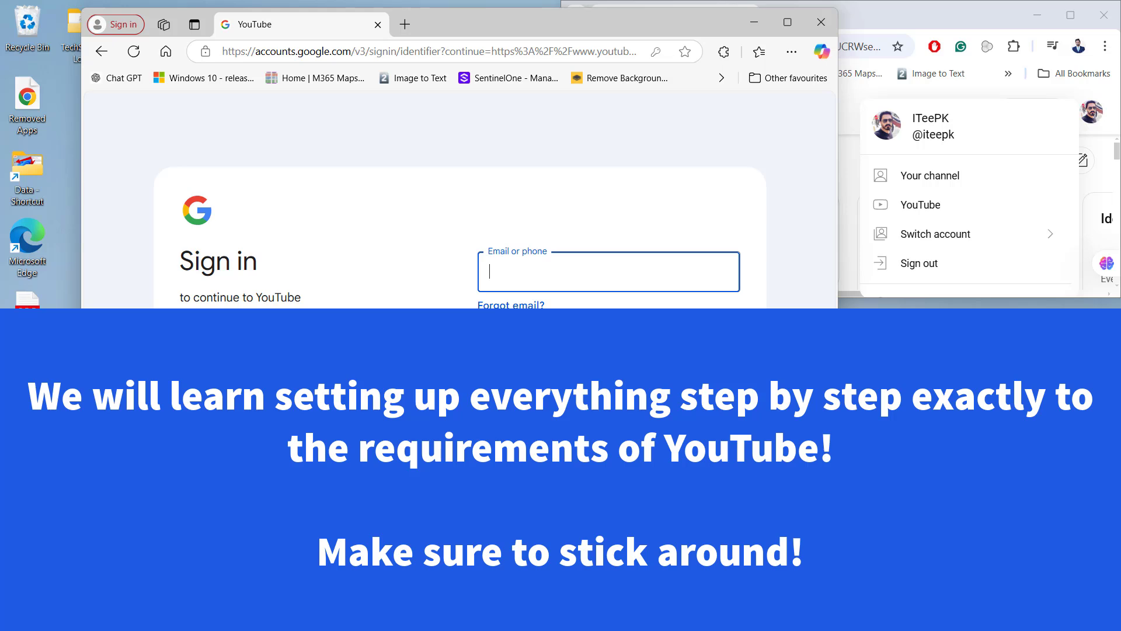
View the existing channel's public page, then bring the Google sign-in window forward
{"action": "left_click", "coordinate": [973, 23]}
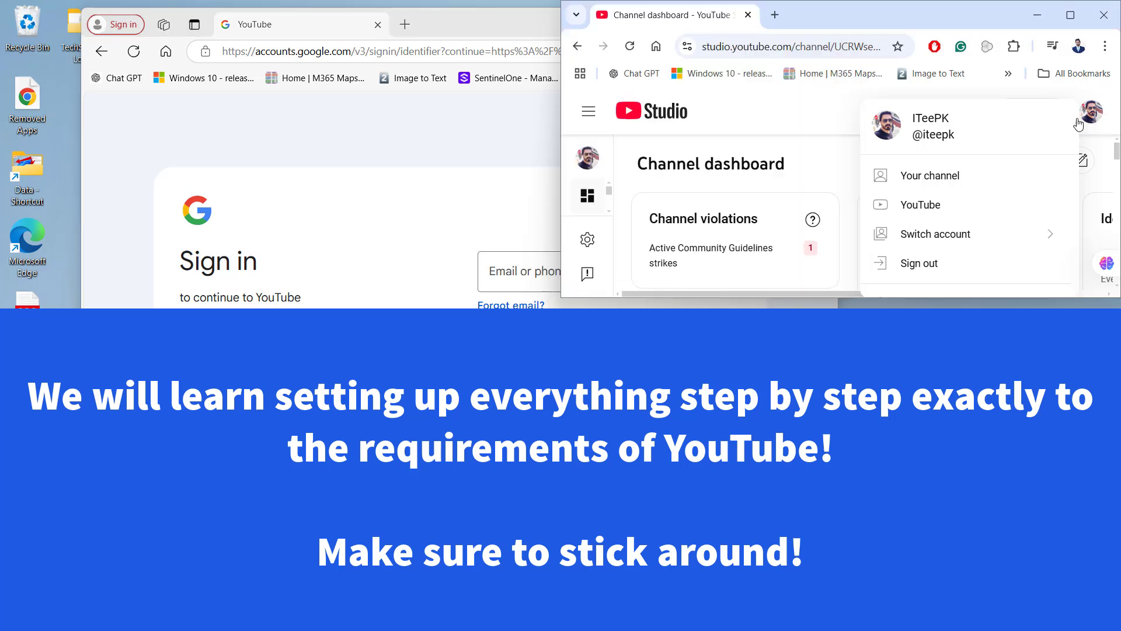
{"action": "left_click", "coordinate": [959, 180]}
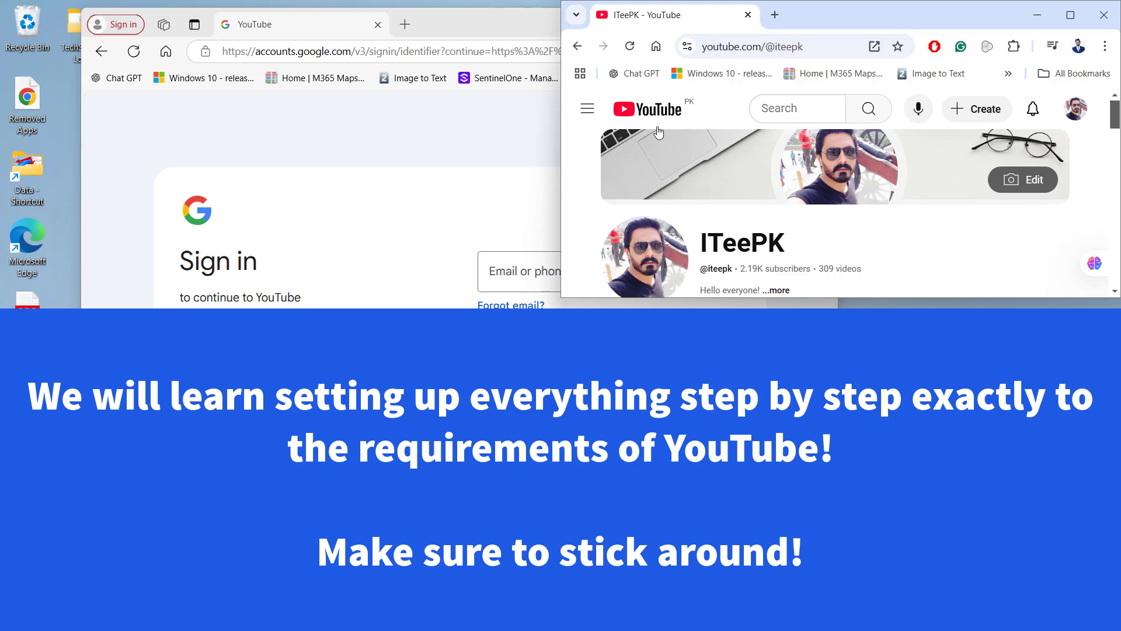
{"action": "left_click", "coordinate": [489, 115]}
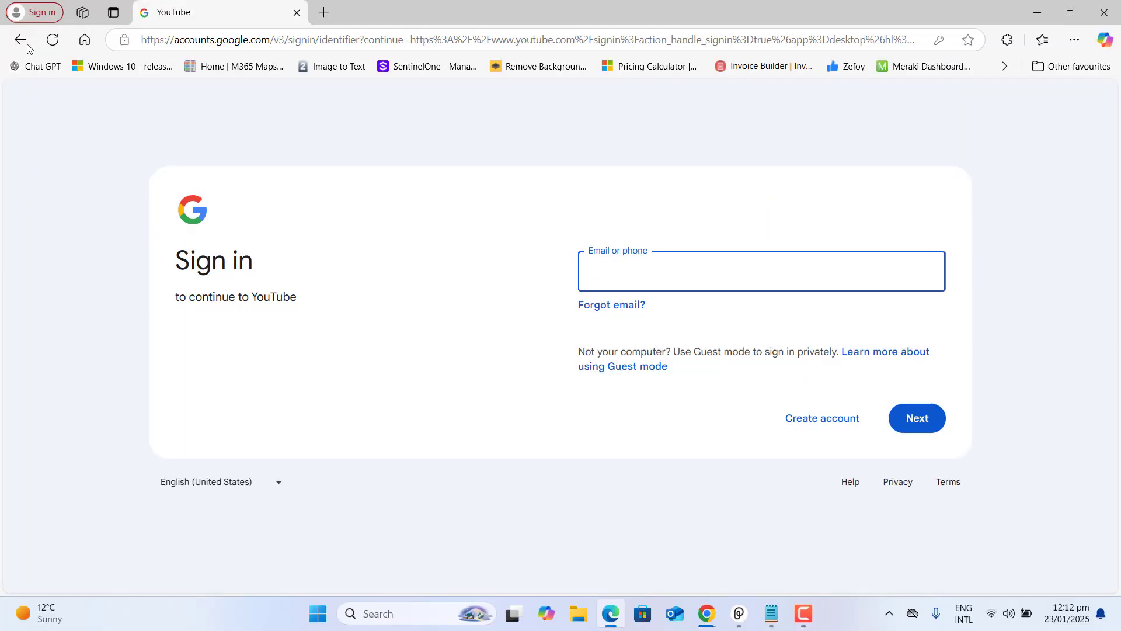
Start a new Google account for work or business with a free Gmail address
{"action": "left_click", "coordinate": [22, 40]}
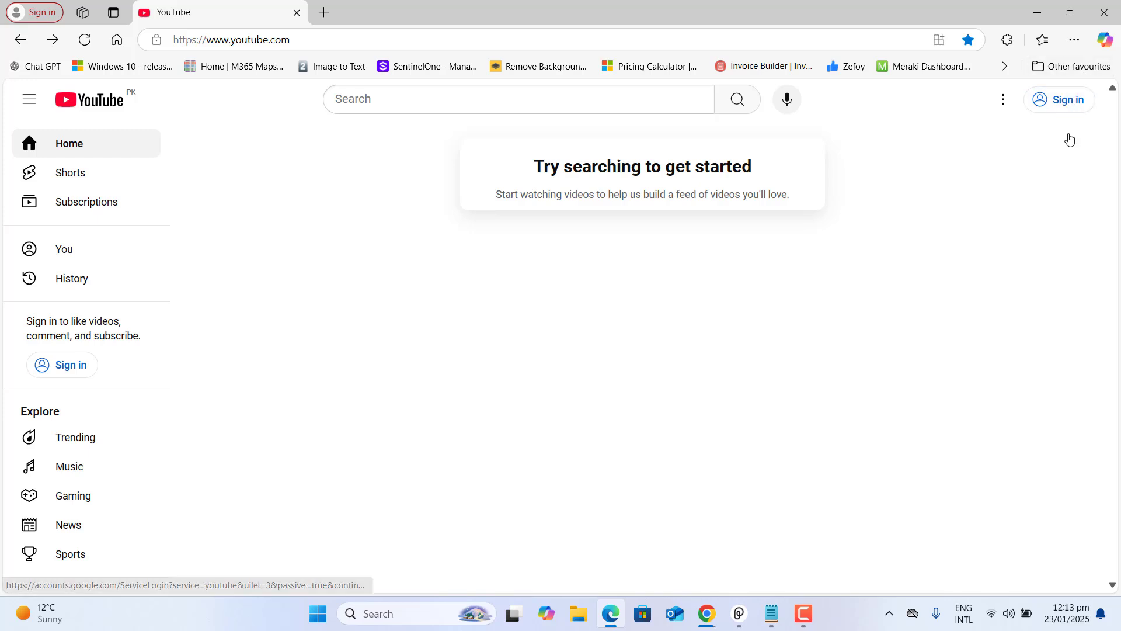
{"action": "left_click", "coordinate": [1069, 99]}
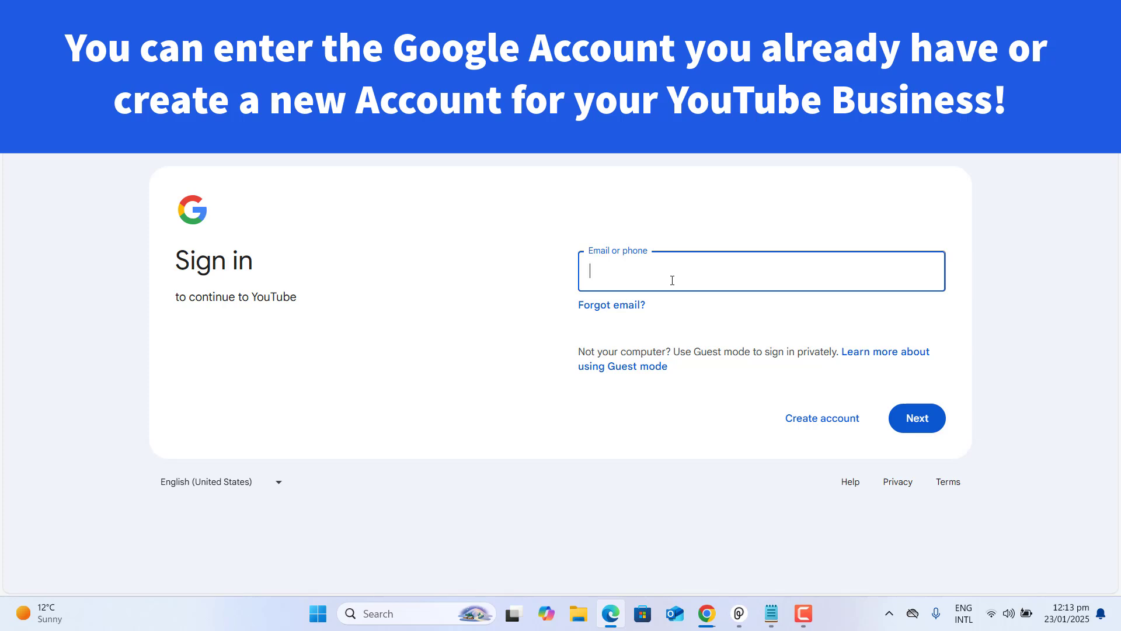
{"action": "left_click", "coordinate": [811, 426]}
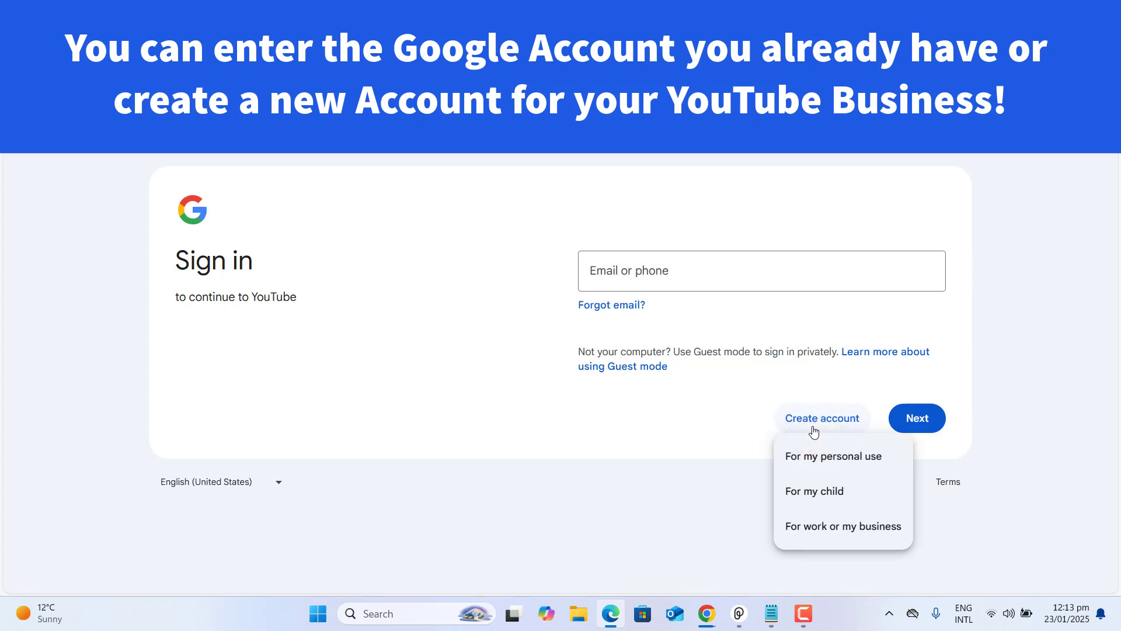
{"action": "left_click", "coordinate": [836, 528]}
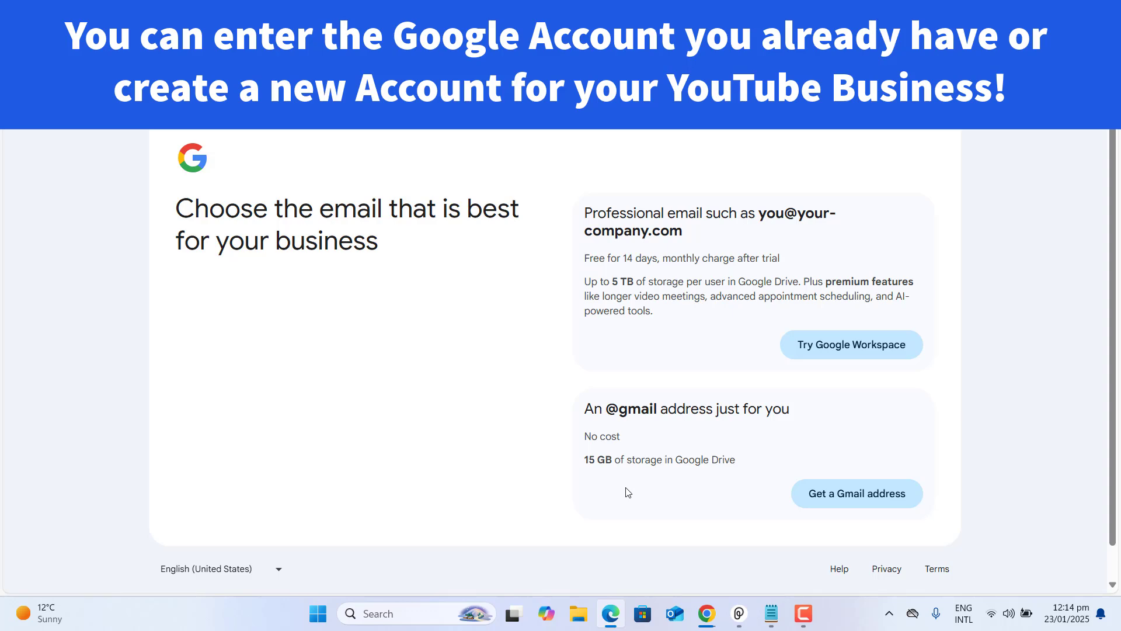
{"action": "left_click", "coordinate": [878, 506]}
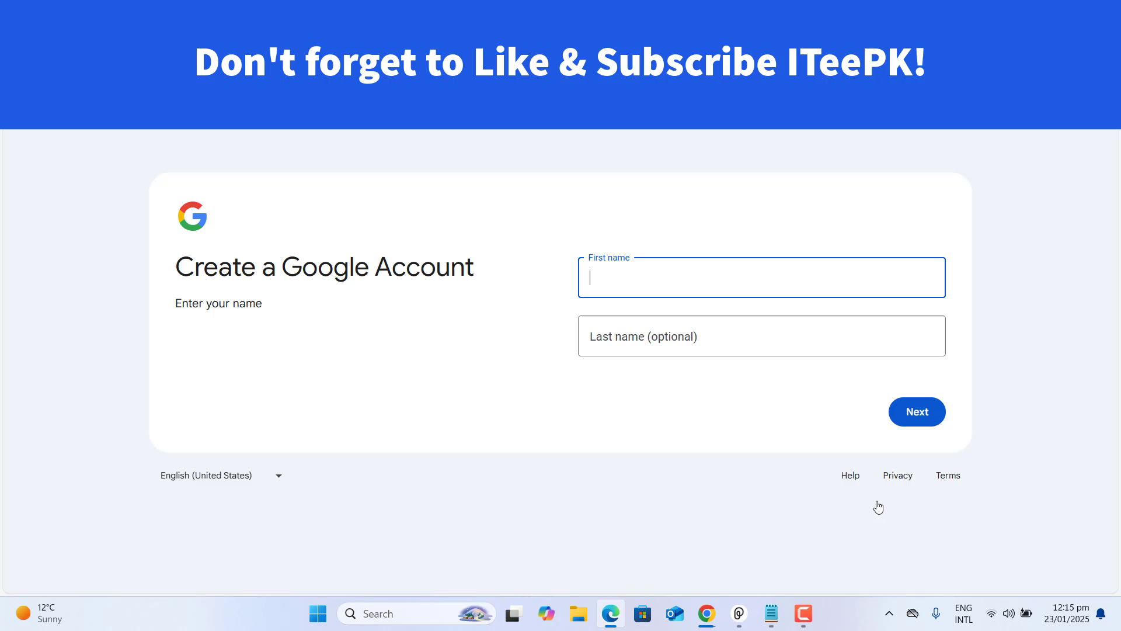
Enter the account name Tech Sphere as first and last name
{"action": "type", "text": "Tech"}
{"action": "key", "text": "Tab"}
{"action": "type", "text": "Sphere"}
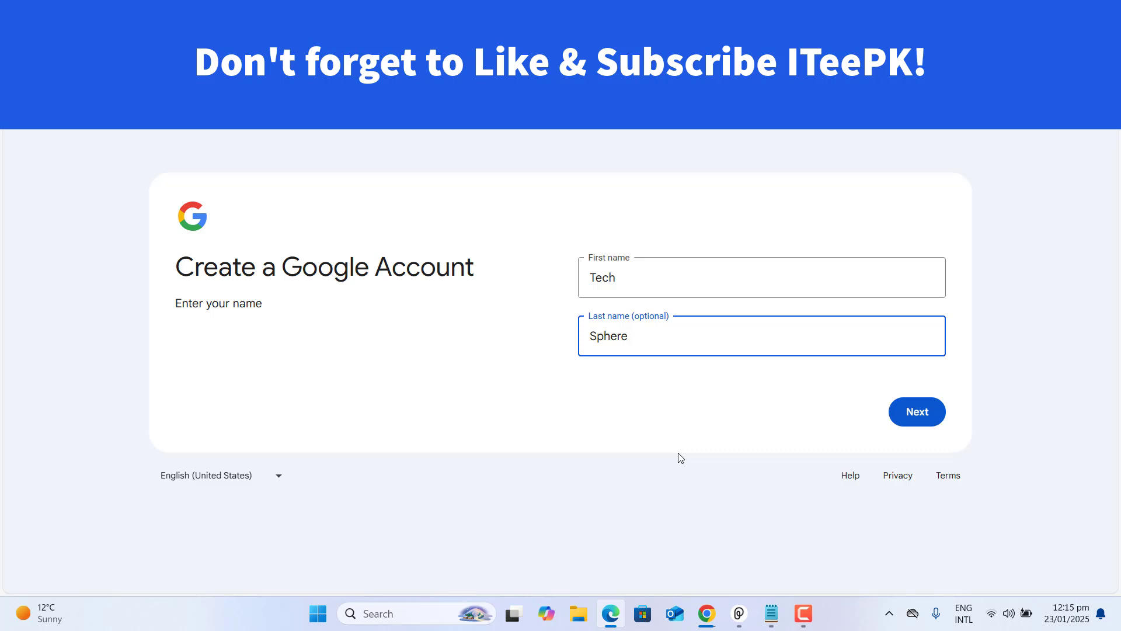
{"action": "left_click", "coordinate": [932, 419]}
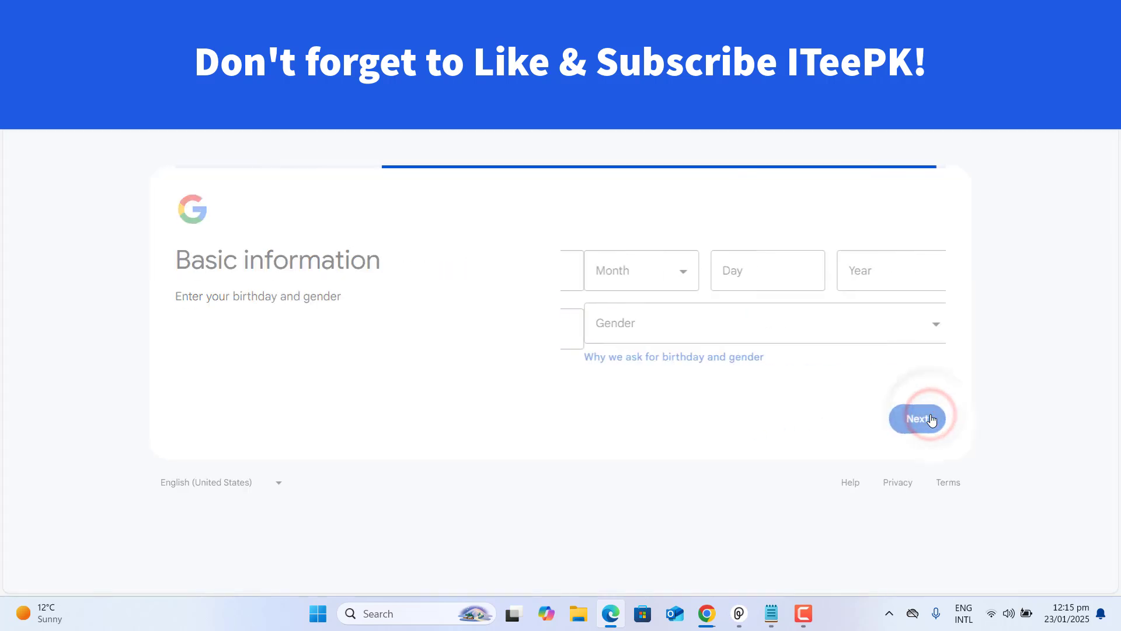
{"action": "left_click", "coordinate": [672, 278]}
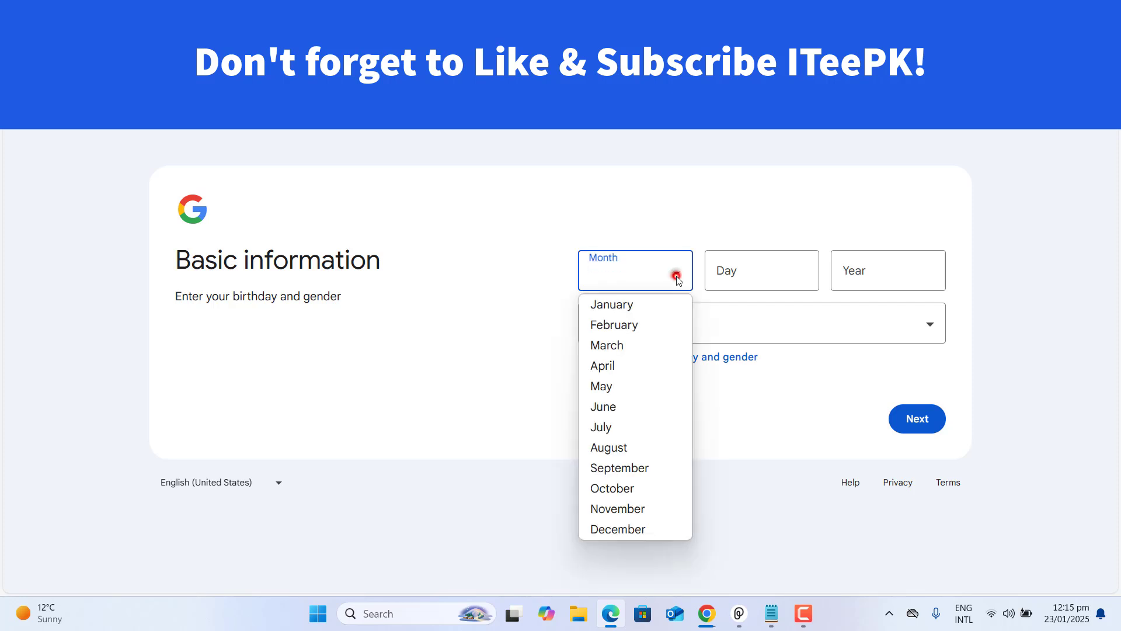
{"action": "left_click", "coordinate": [628, 324]}
{"action": "left_click", "coordinate": [751, 276]}
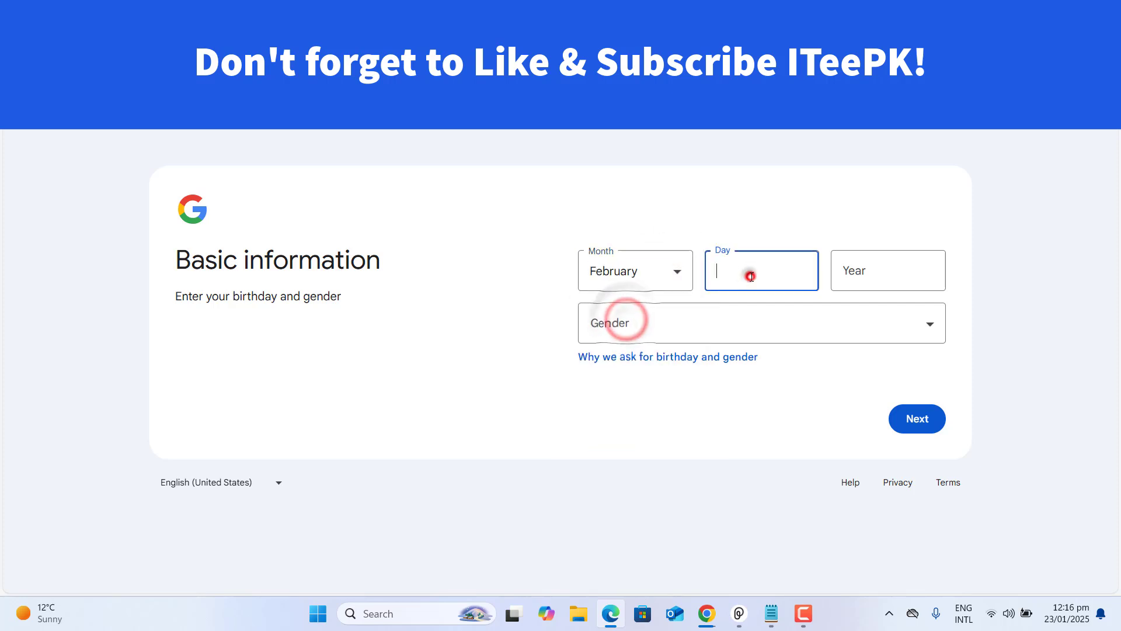
{"action": "type", "text": "17"}
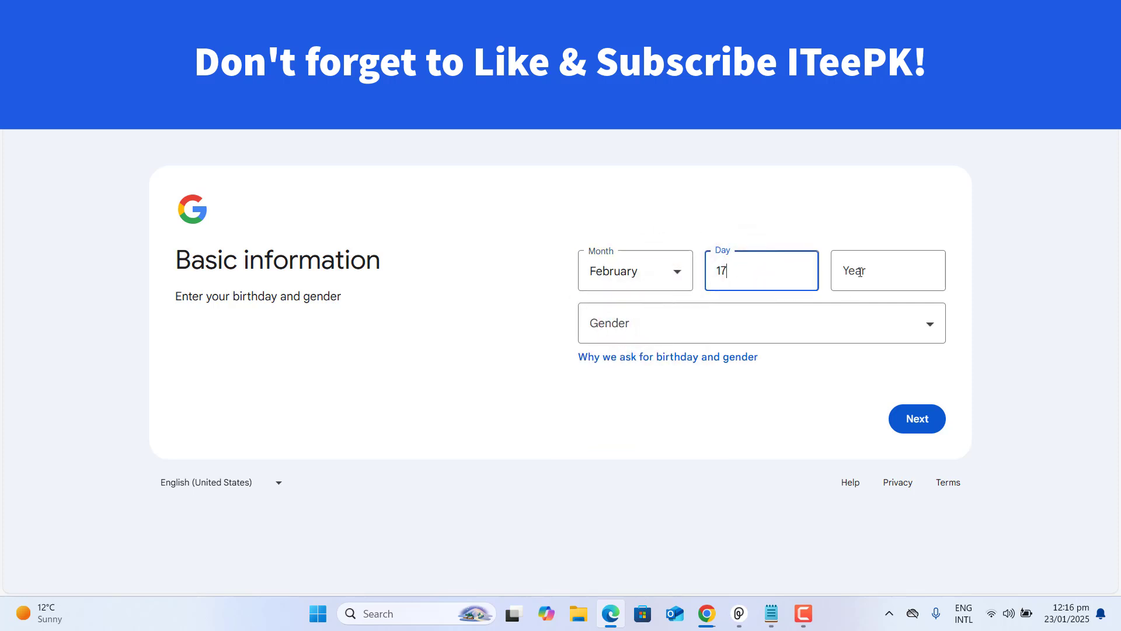
{"action": "left_click", "coordinate": [854, 271]}
{"action": "type", "text": "1991"}
{"action": "left_click", "coordinate": [857, 323]}
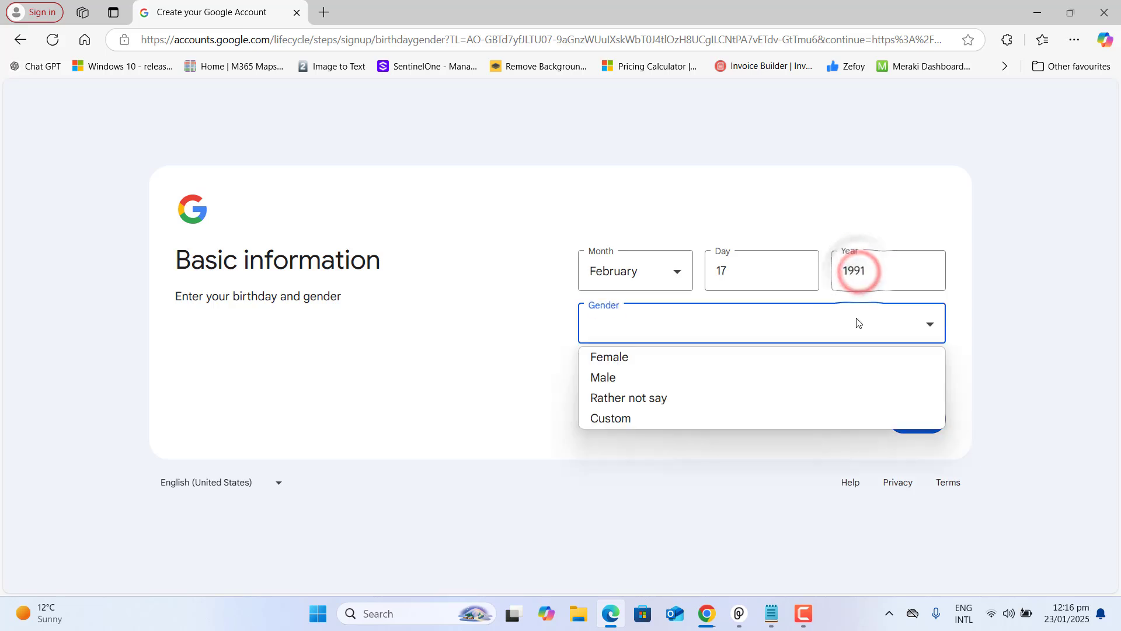
{"action": "left_click", "coordinate": [649, 379]}
{"action": "left_click", "coordinate": [919, 418]}
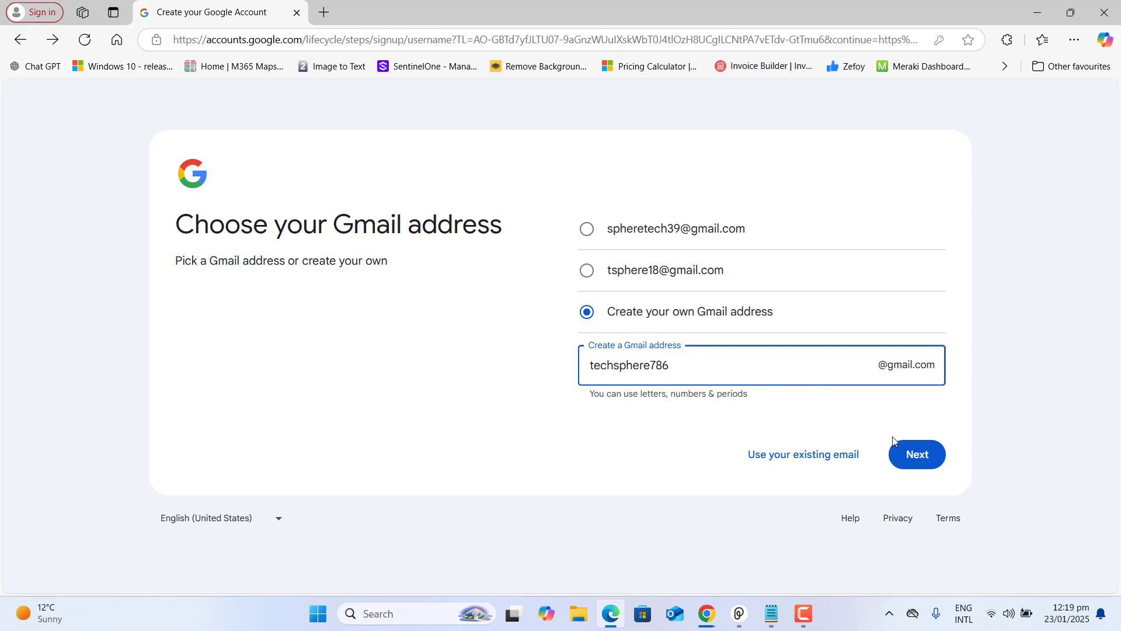
Choose an available custom Gmail username and set the account password
{"action": "left_click", "coordinate": [918, 455]}
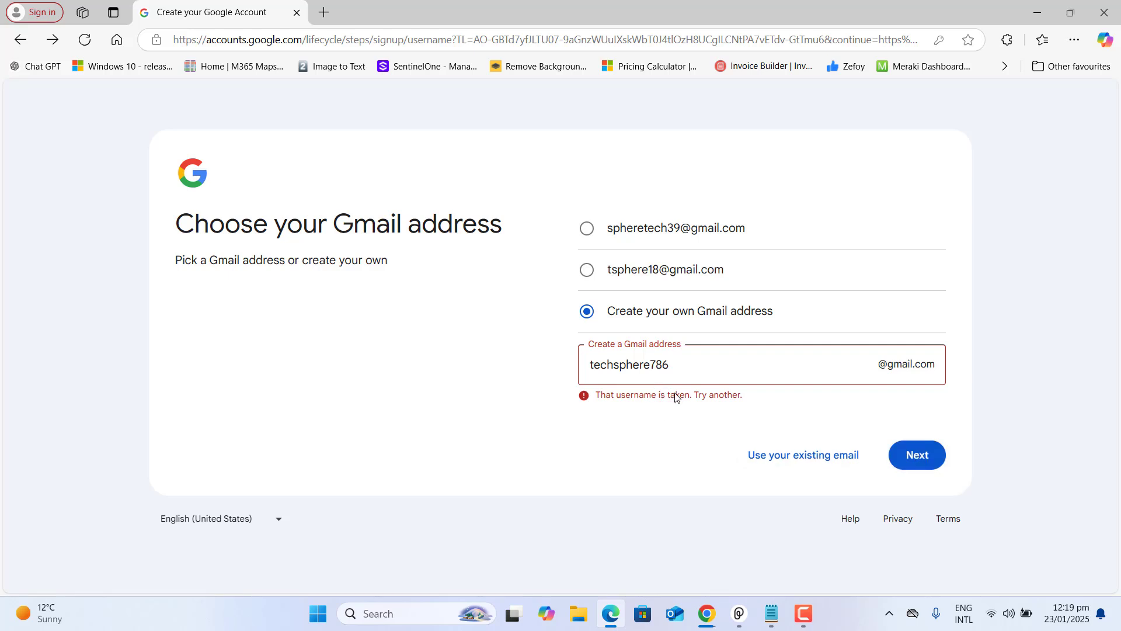
{"action": "left_click", "coordinate": [669, 363]}
{"action": "key", "text": "BackSpace"}
{"action": "key", "text": "BackSpace"}
{"action": "key", "text": "BackSpace"}
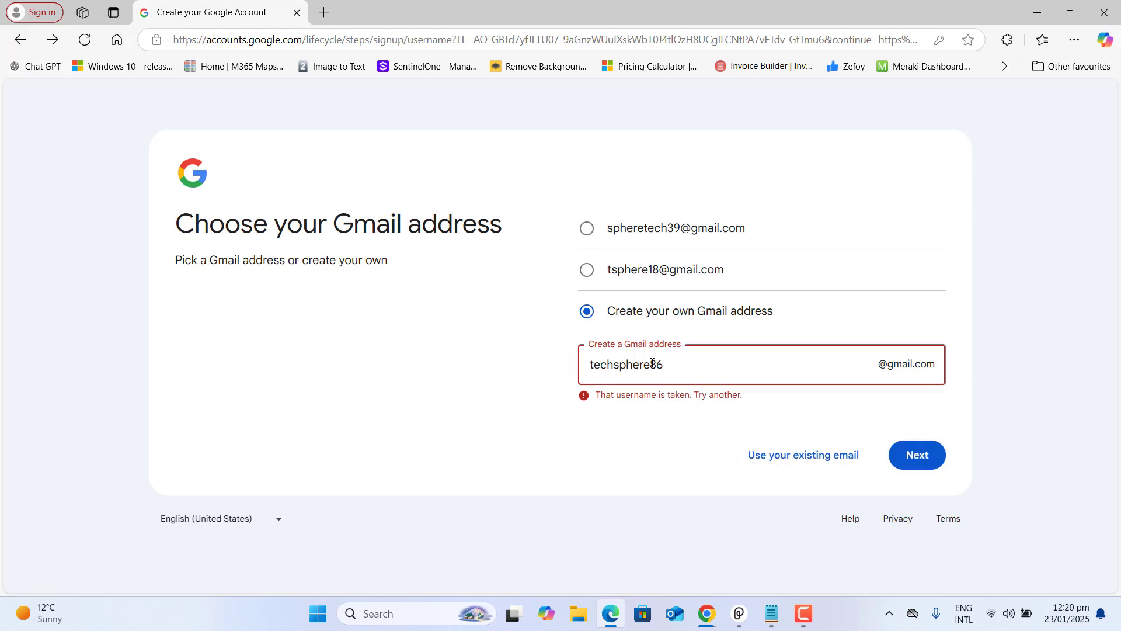
{"action": "type", "text": "007"}
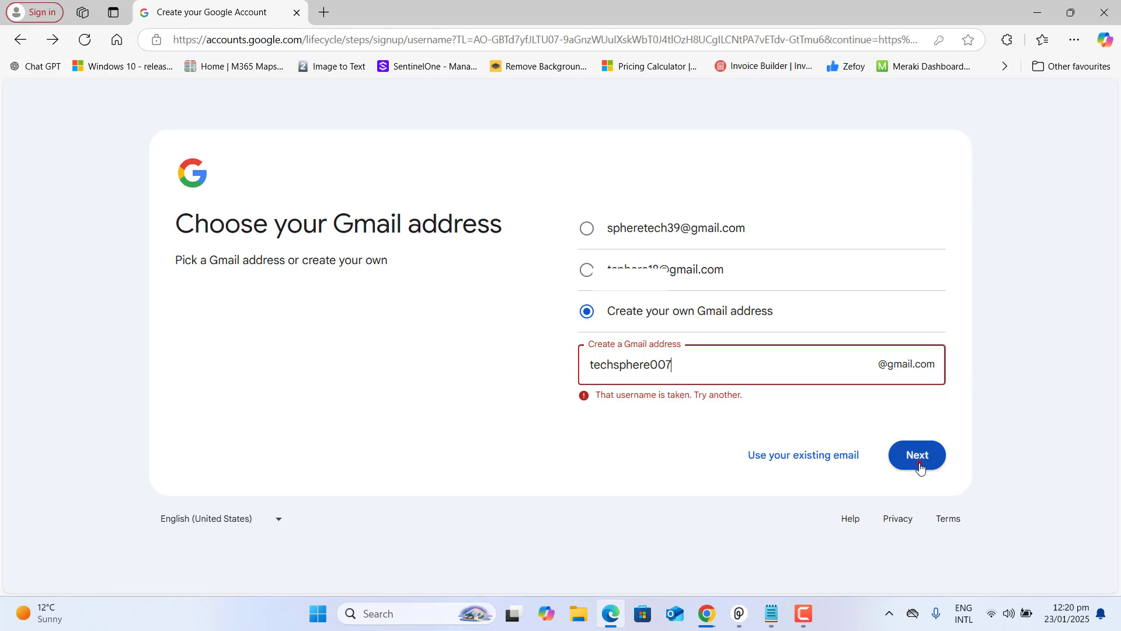
{"action": "left_click", "coordinate": [916, 457]}
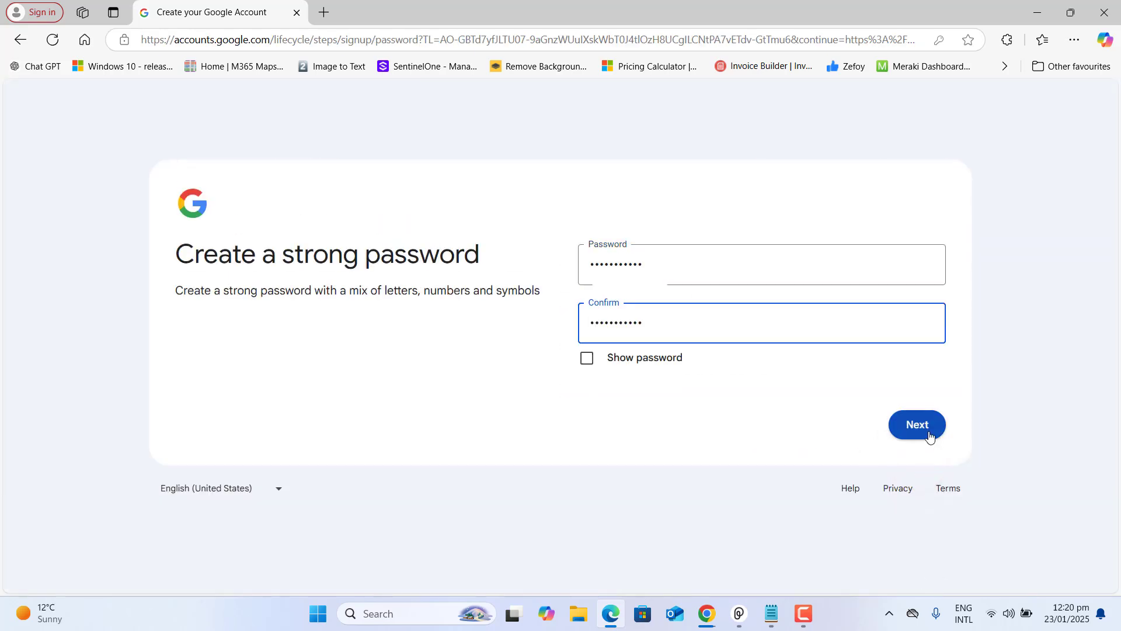
{"action": "left_click", "coordinate": [929, 432]}
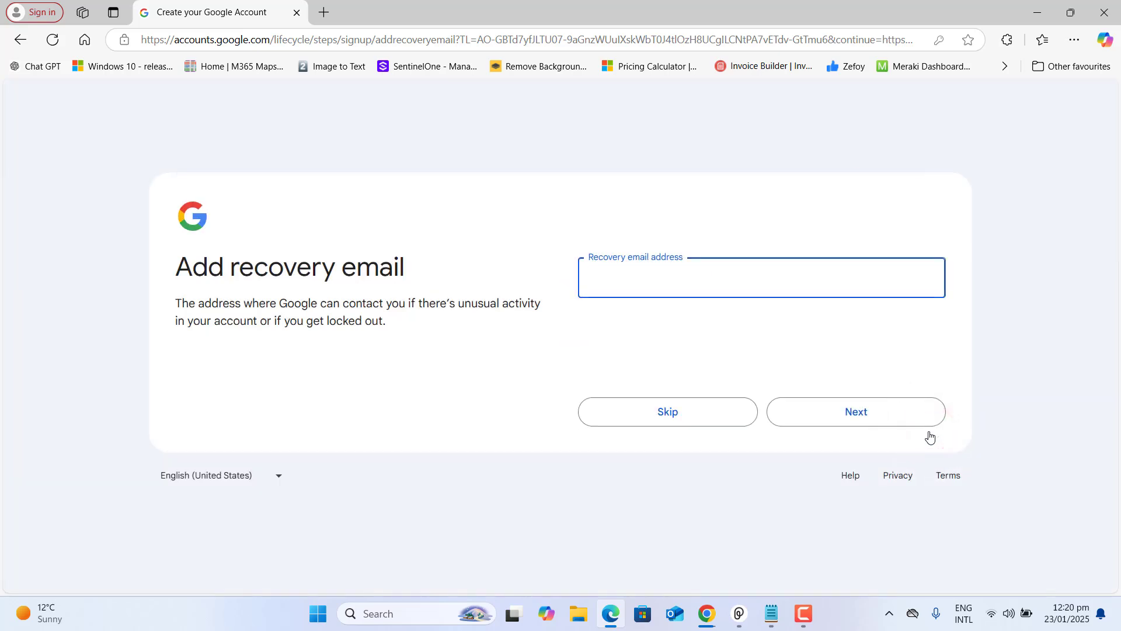
Add a recovery email and a phone number with its country code
{"action": "type", "text": "zail.com"}
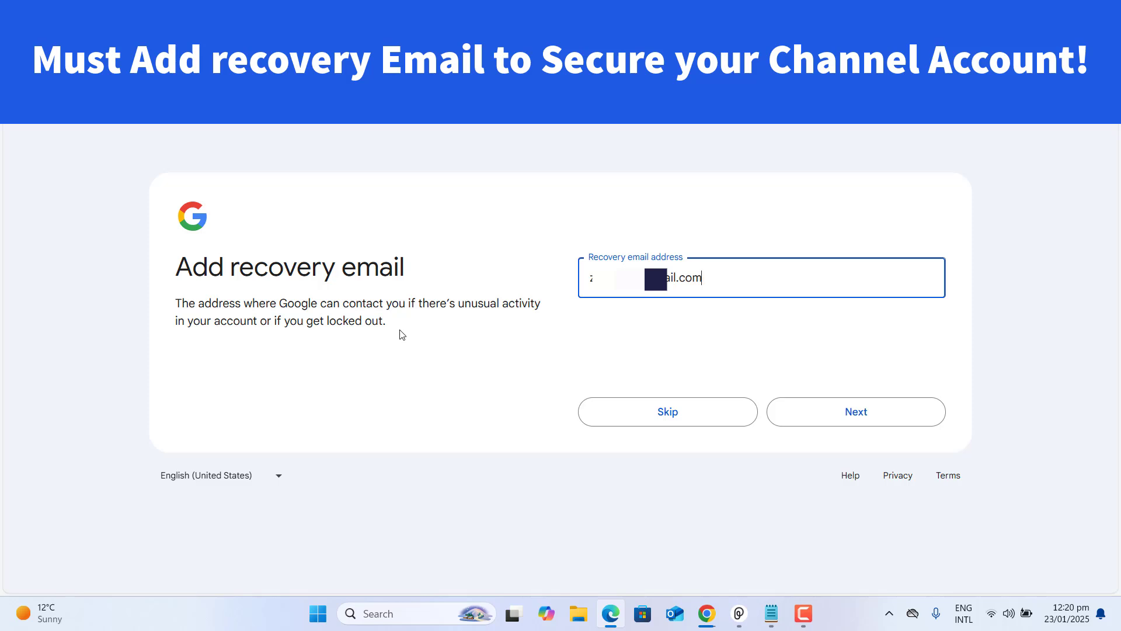
{"action": "left_click", "coordinate": [882, 411]}
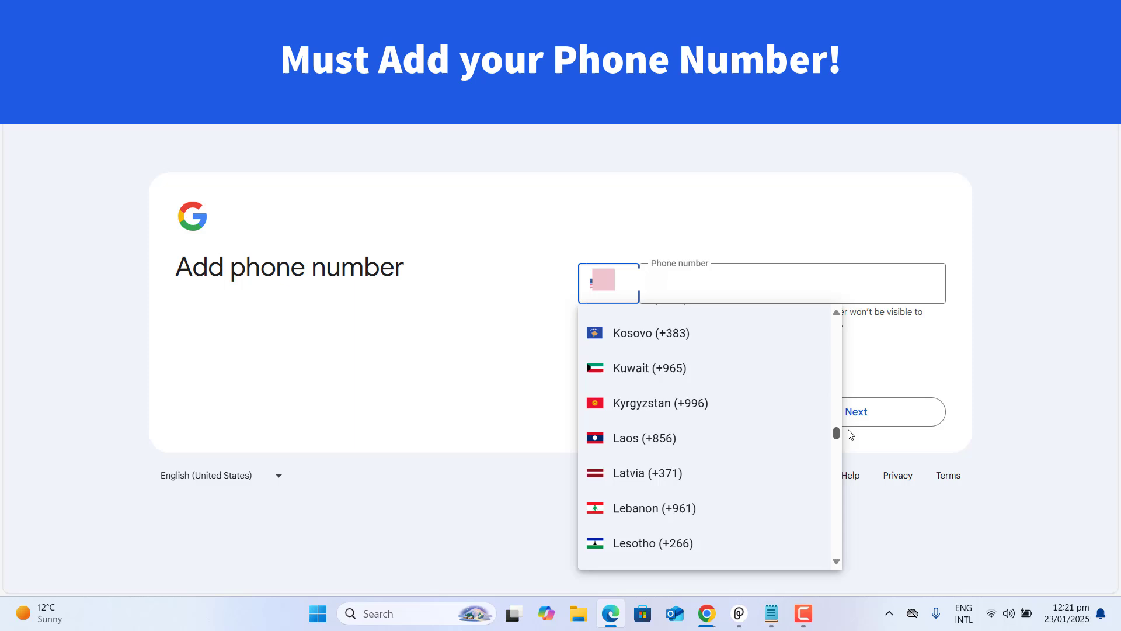
{"action": "left_click_drag", "start_coordinate": [848, 430], "coordinate": [864, 320]}
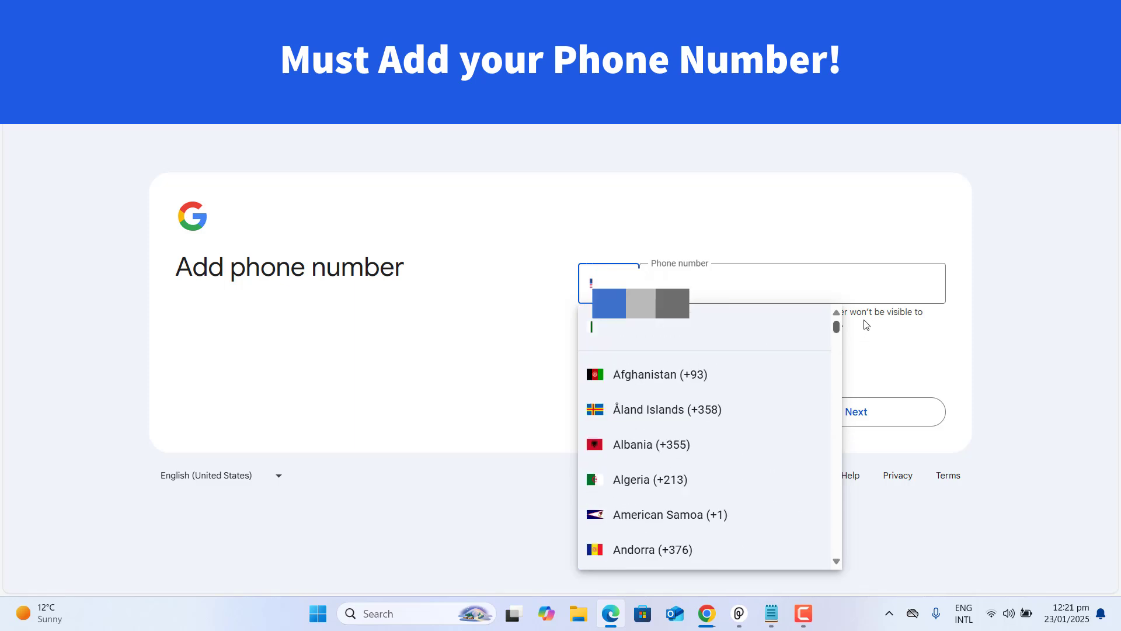
{"action": "left_click", "coordinate": [718, 320]}
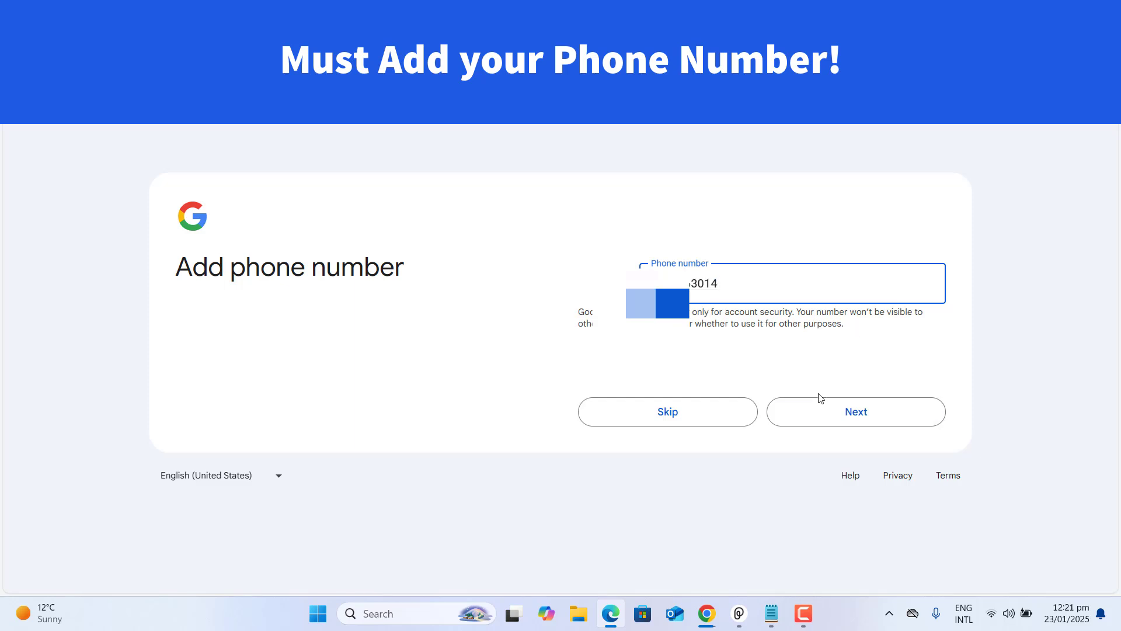
{"action": "left_click", "coordinate": [840, 420]}
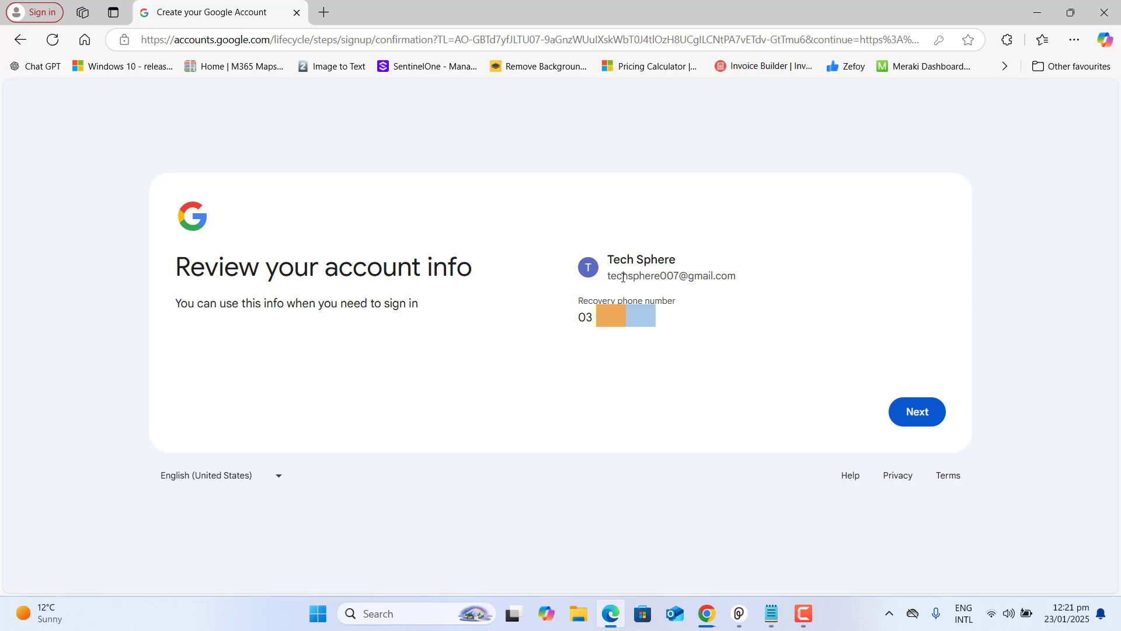
Confirm the account info, accept the privacy terms, and skip business setup
{"action": "left_click", "coordinate": [920, 412]}
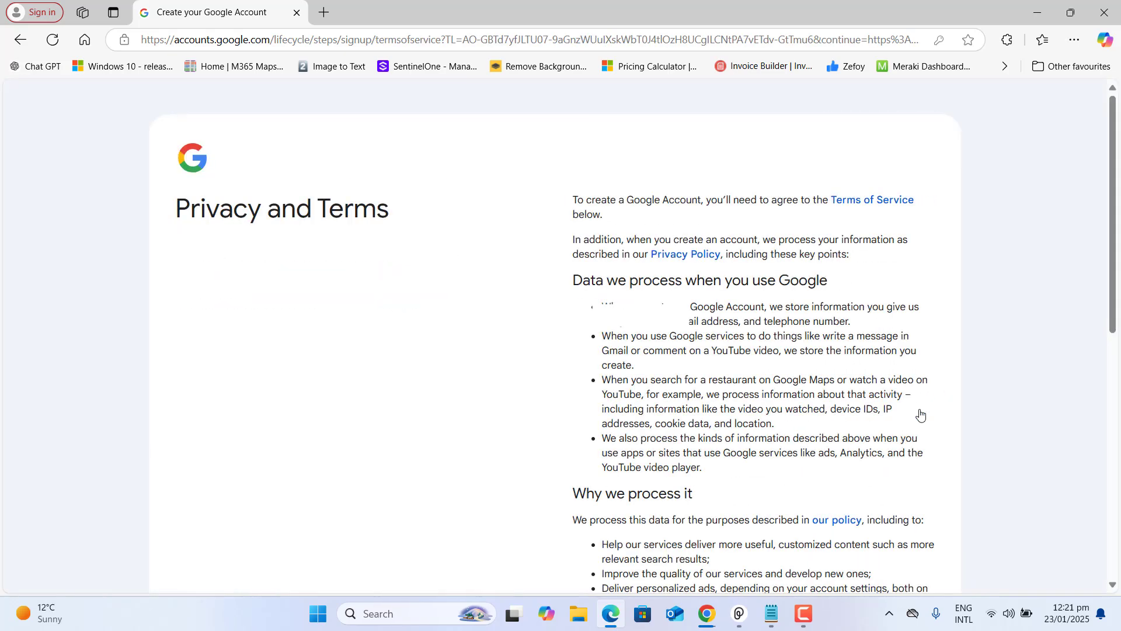
{"action": "scroll", "coordinate": [926, 468], "scroll_direction": "down", "scroll_amount": 10}
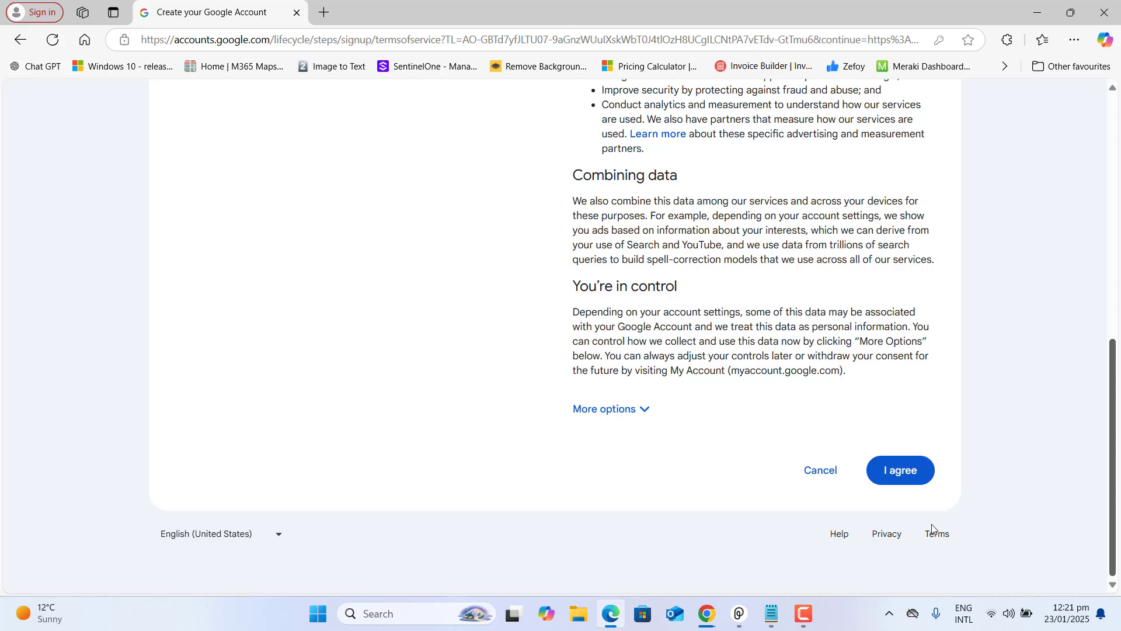
{"action": "left_click", "coordinate": [903, 476]}
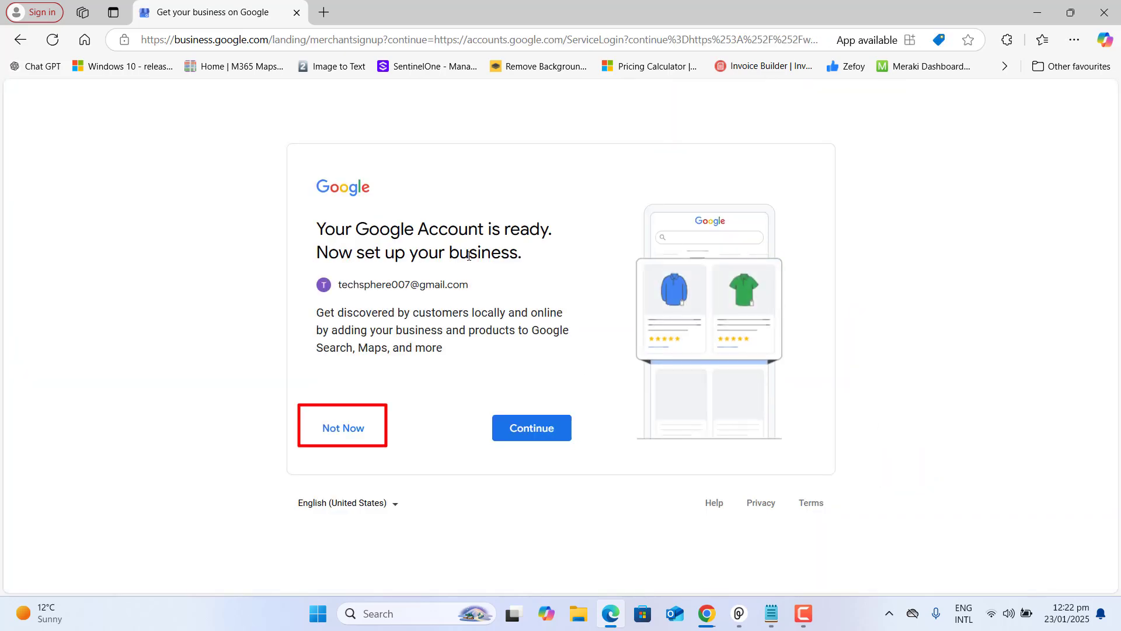
{"action": "left_click", "coordinate": [345, 432]}
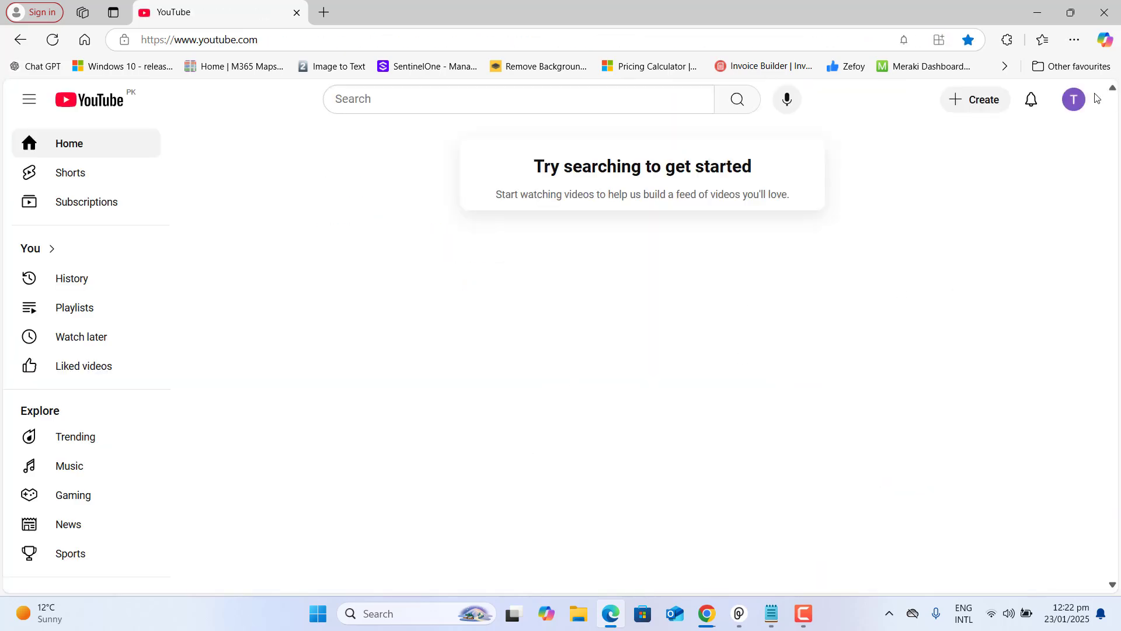
Start a YouTube channel using TechSphere logo image 1 from Desktop as its picture
{"action": "left_click", "coordinate": [1075, 101]}
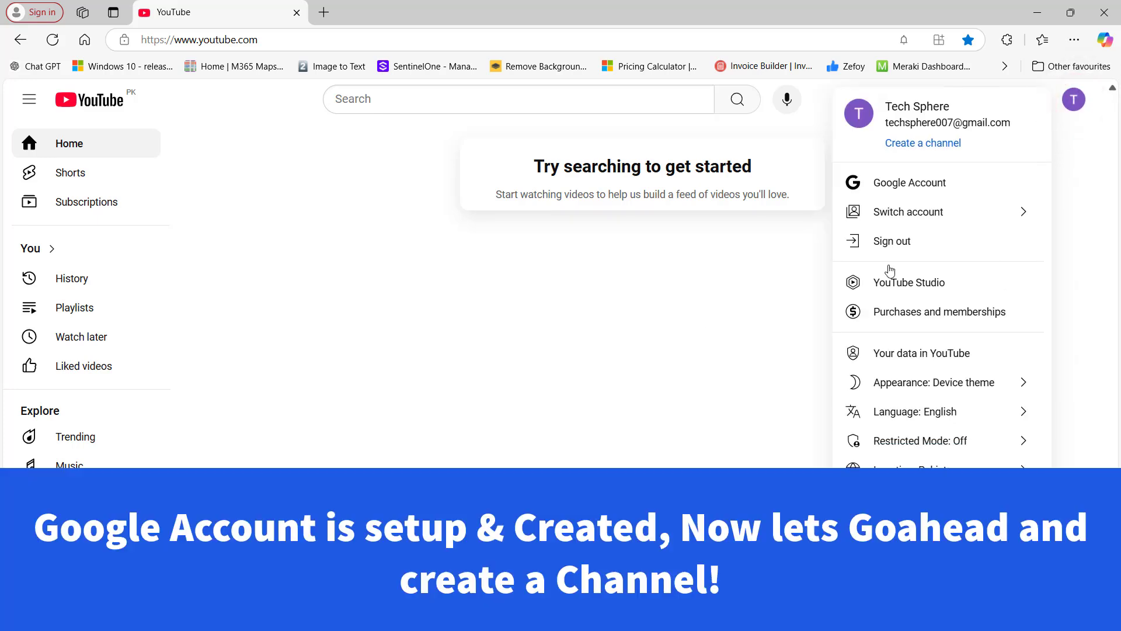
{"action": "left_click", "coordinate": [946, 143]}
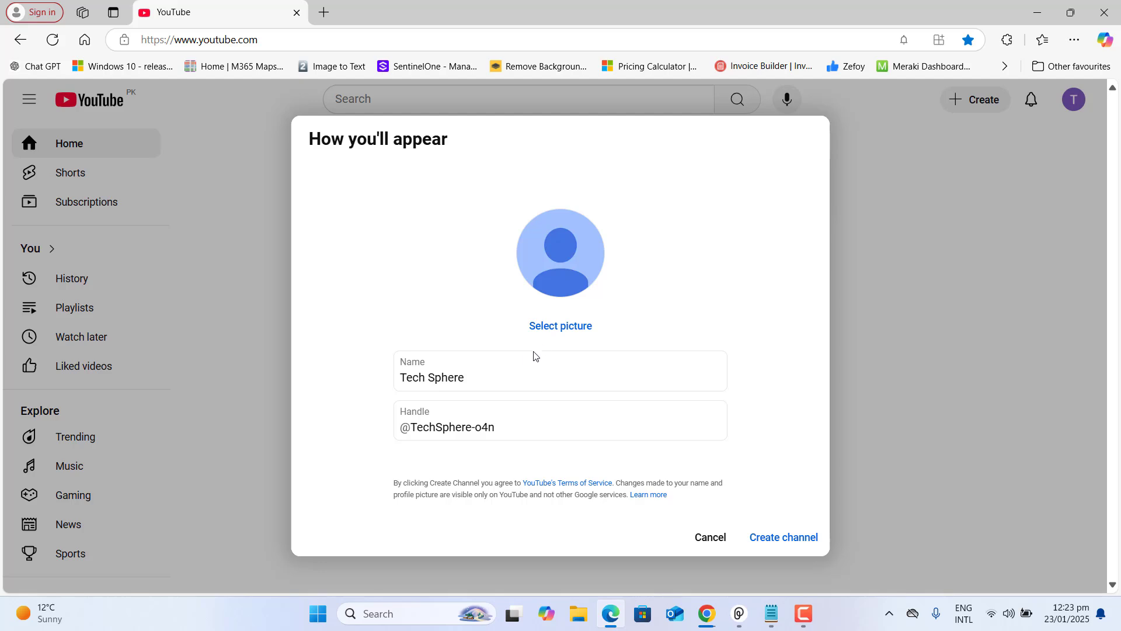
{"action": "left_click", "coordinate": [571, 325]}
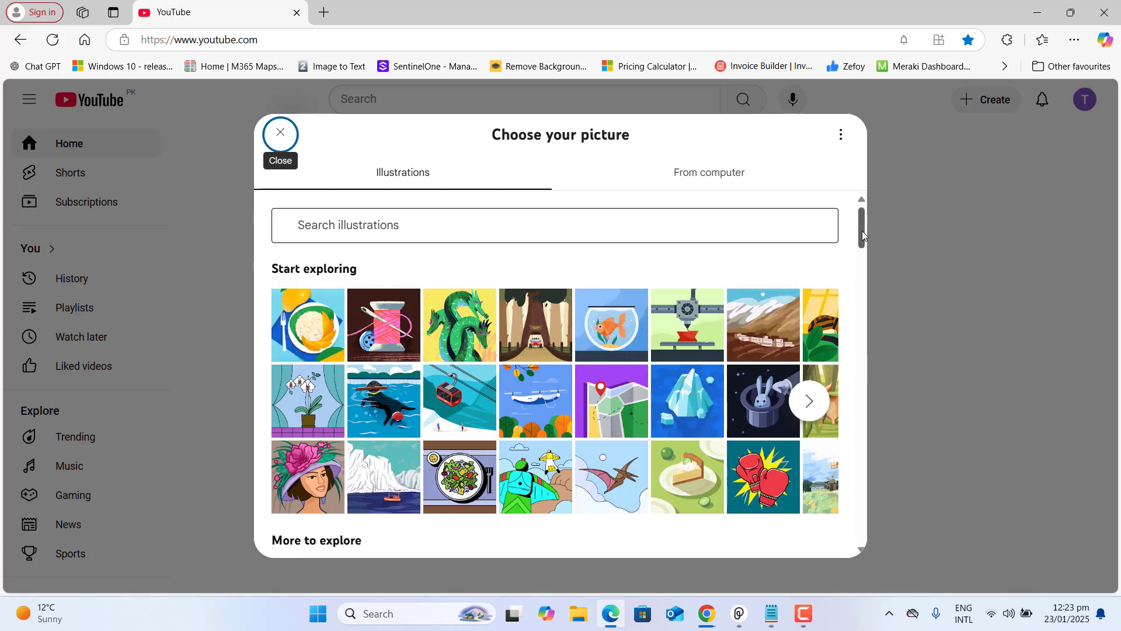
{"action": "mouse_move", "coordinate": [862, 232]}
{"action": "left_mouse_down"}
{"action": "mouse_move", "coordinate": [870, 264]}
{"action": "mouse_move", "coordinate": [864, 229]}
{"action": "left_mouse_up"}
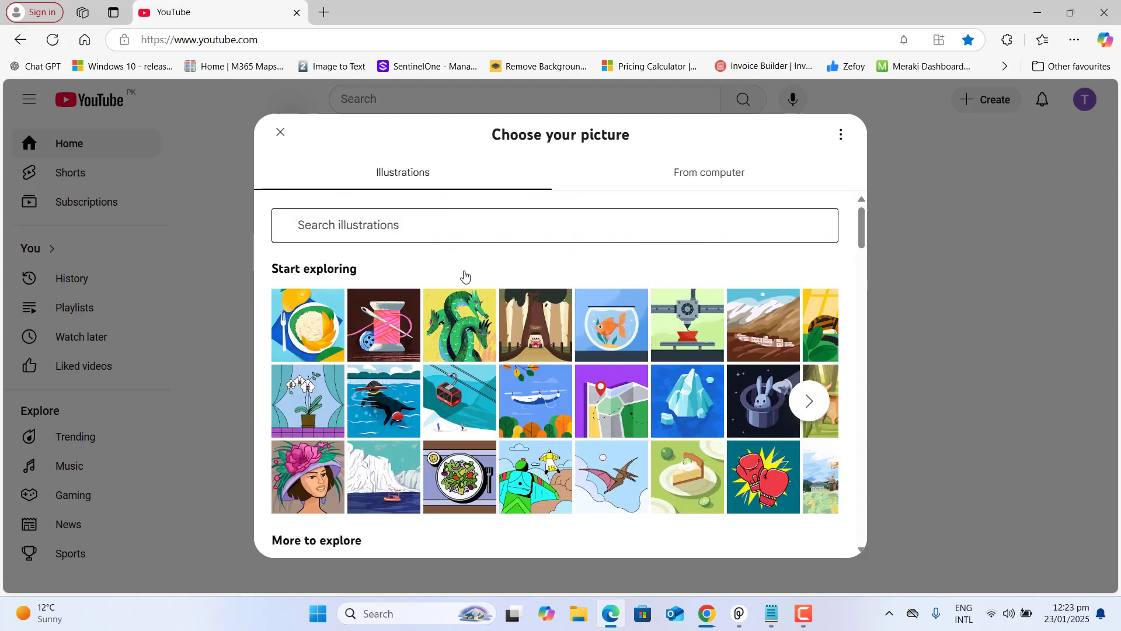
{"action": "left_click", "coordinate": [708, 182]}
{"action": "left_click", "coordinate": [534, 403]}
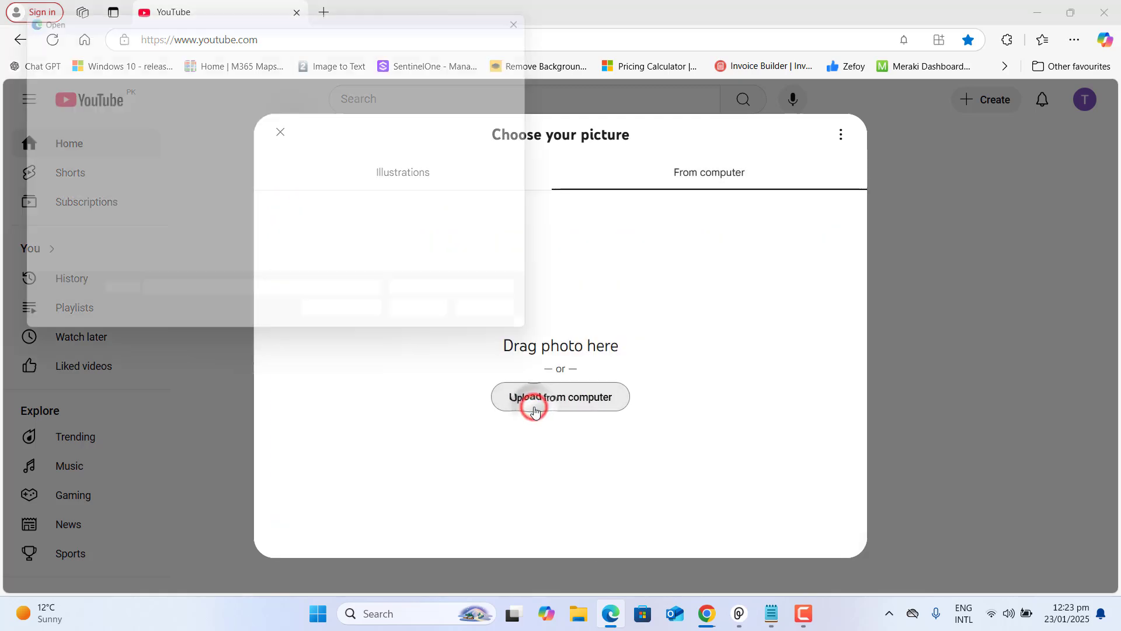
{"action": "left_click", "coordinate": [52, 192]}
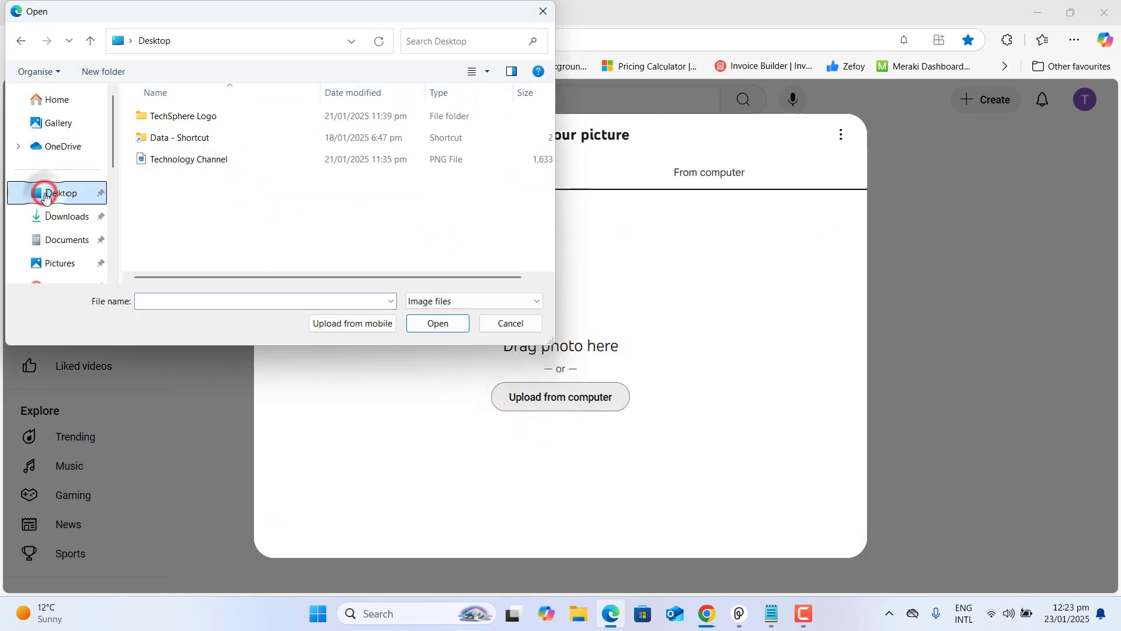
{"action": "double_click", "coordinate": [182, 116]}
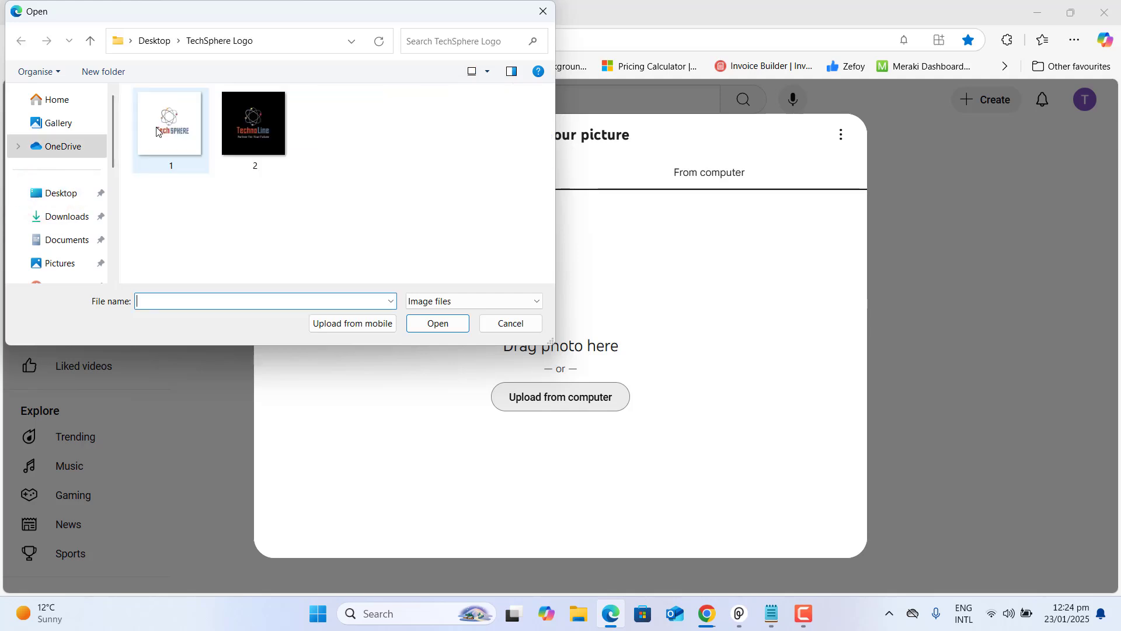
{"action": "double_click", "coordinate": [157, 124]}
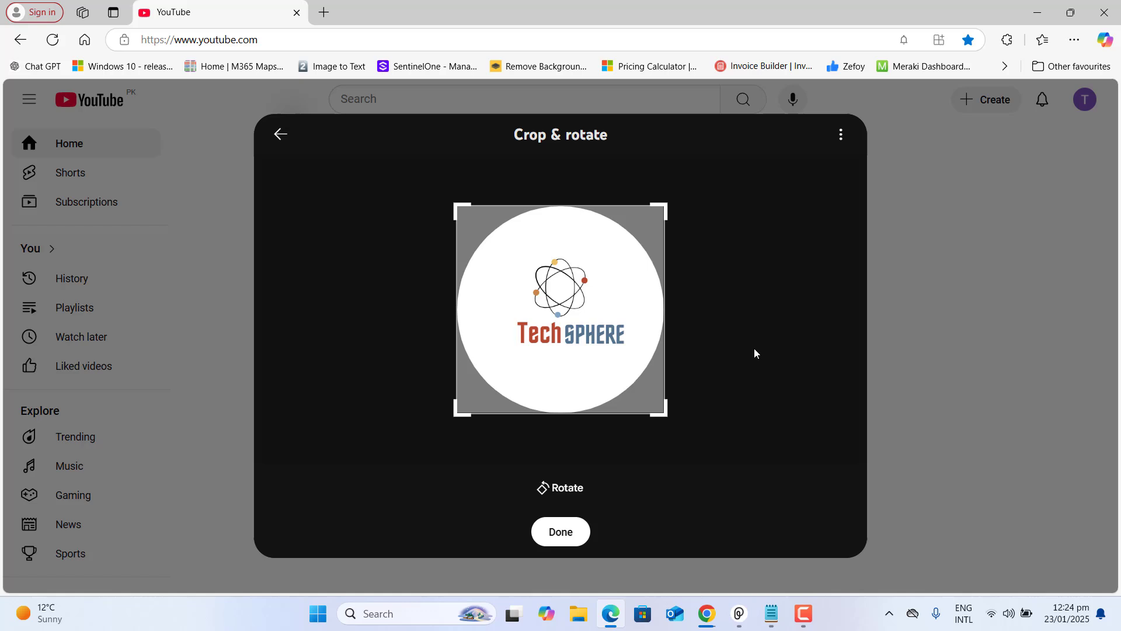
{"action": "left_click", "coordinate": [577, 533]}
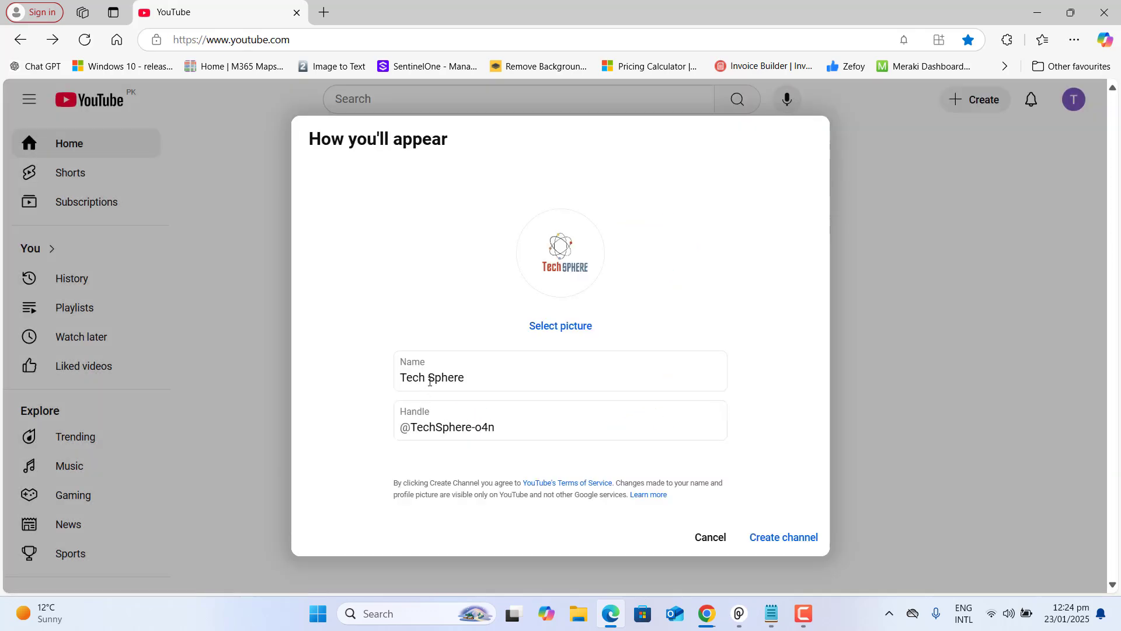
{"action": "left_click", "coordinate": [430, 380]}
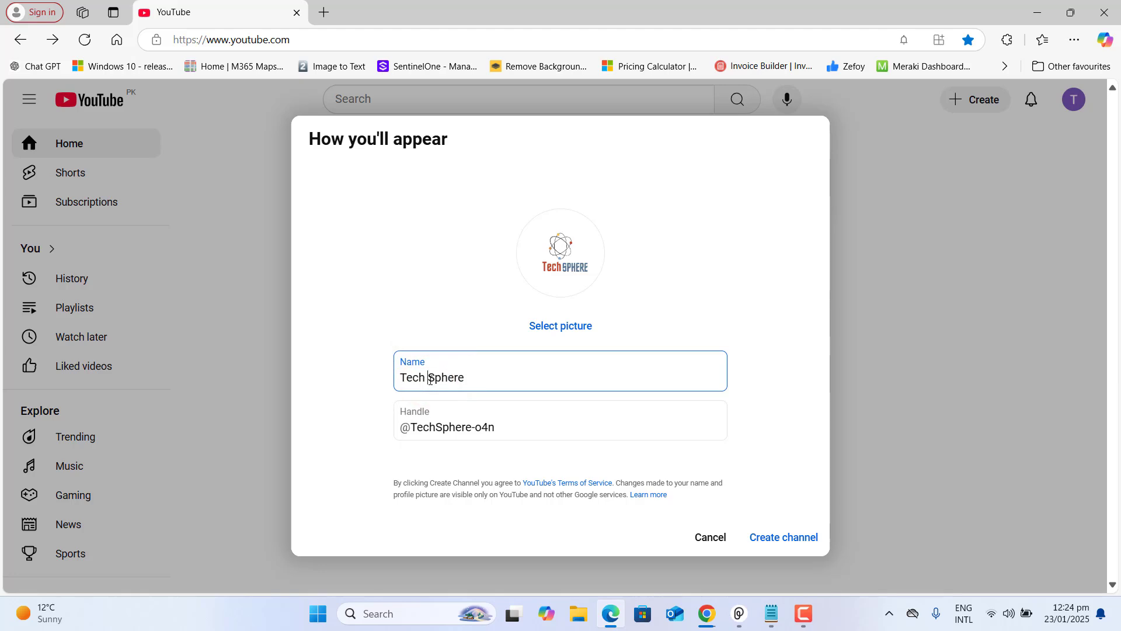
{"action": "left_click", "coordinate": [513, 424]}
{"action": "key", "text": "BackSpace"}
{"action": "key", "text": "BackSpace"}
{"action": "key", "text": "BackSpace"}
{"action": "key", "text": "BackSpace"}
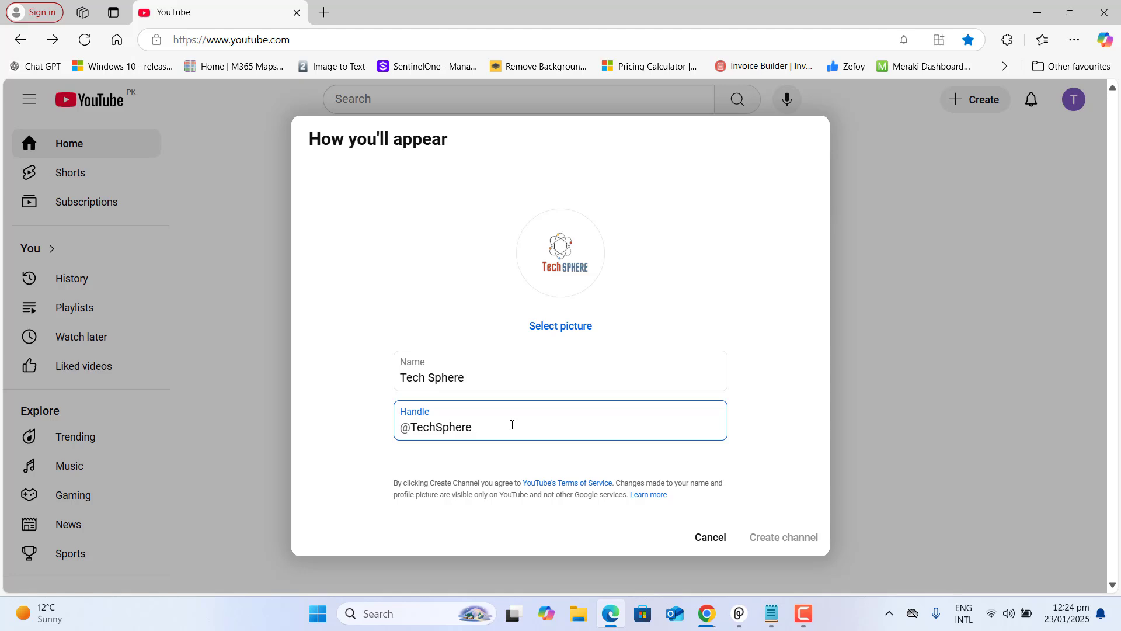
{"action": "type", "text": "007"}
{"action": "key", "text": "BackSpace"}
{"action": "key", "text": "BackSpace"}
{"action": "key", "text": "BackSpace"}
{"action": "type", "text": "007"}
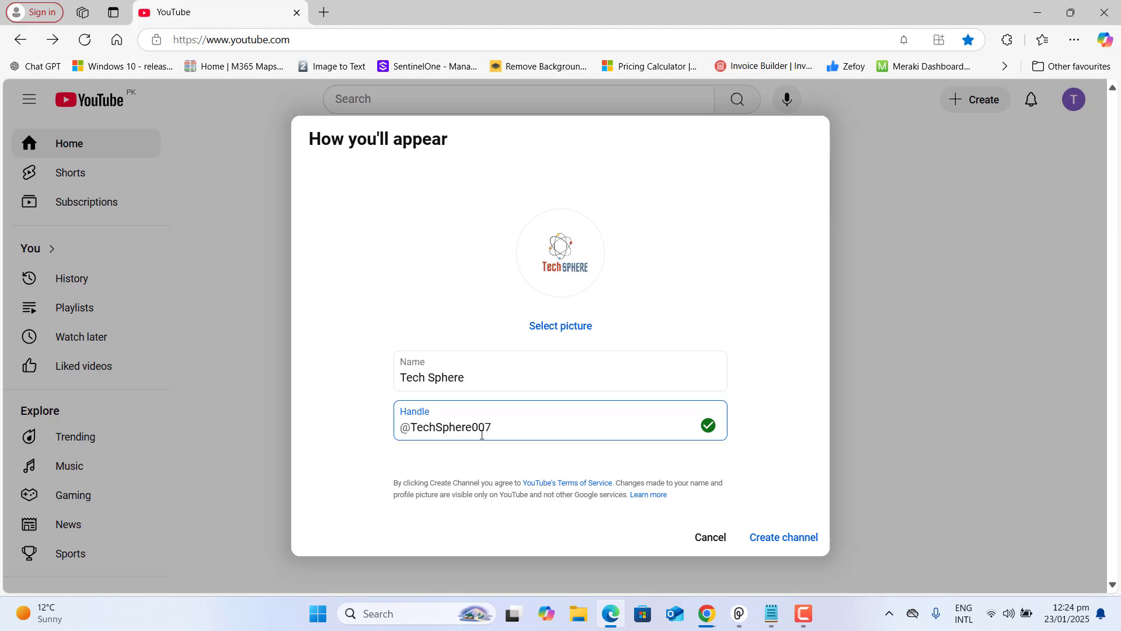
{"action": "left_click", "coordinate": [786, 538]}
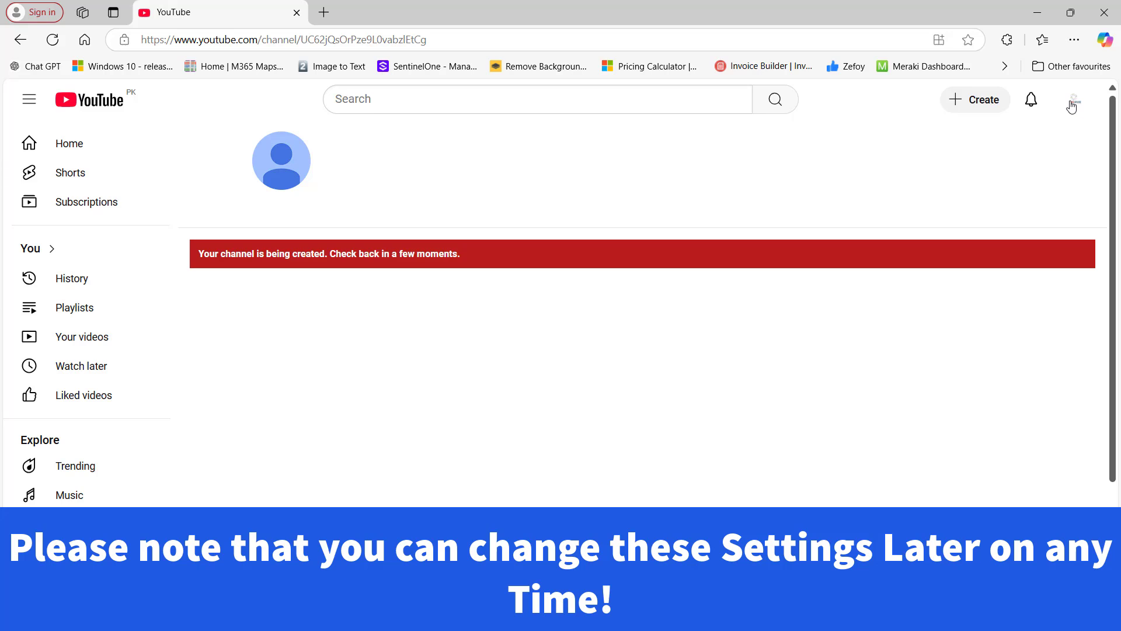
Reload the page and select the Tech Sphere title on the finished channel
{"action": "left_click", "coordinate": [52, 39]}
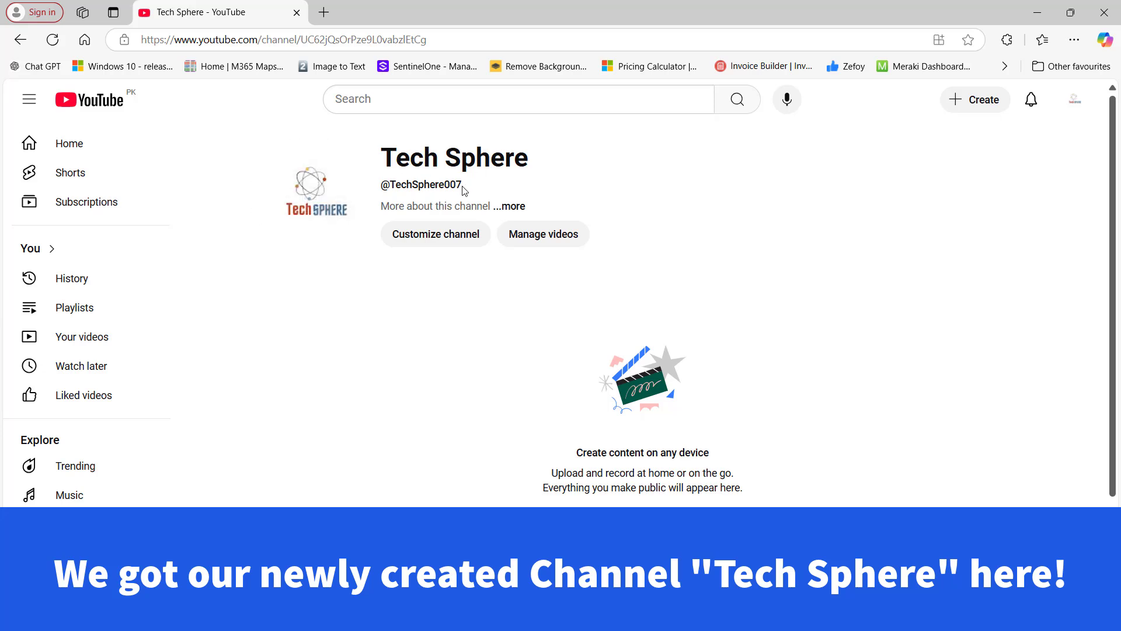
{"action": "left_click_drag", "start_coordinate": [383, 155], "coordinate": [586, 175]}
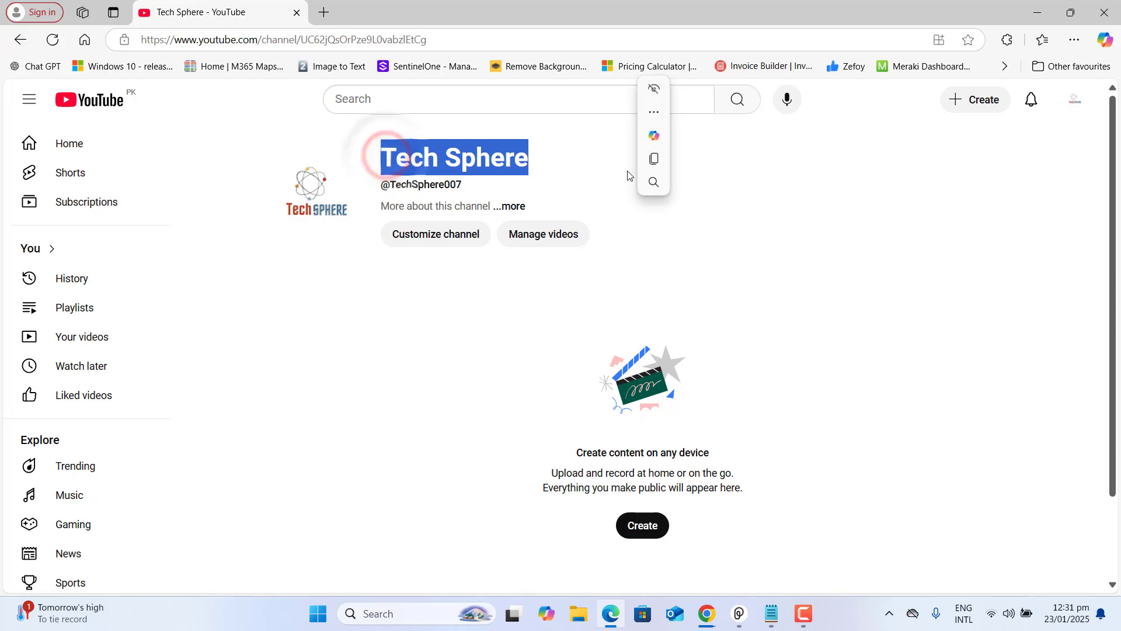
{"action": "left_click", "coordinate": [435, 234]}
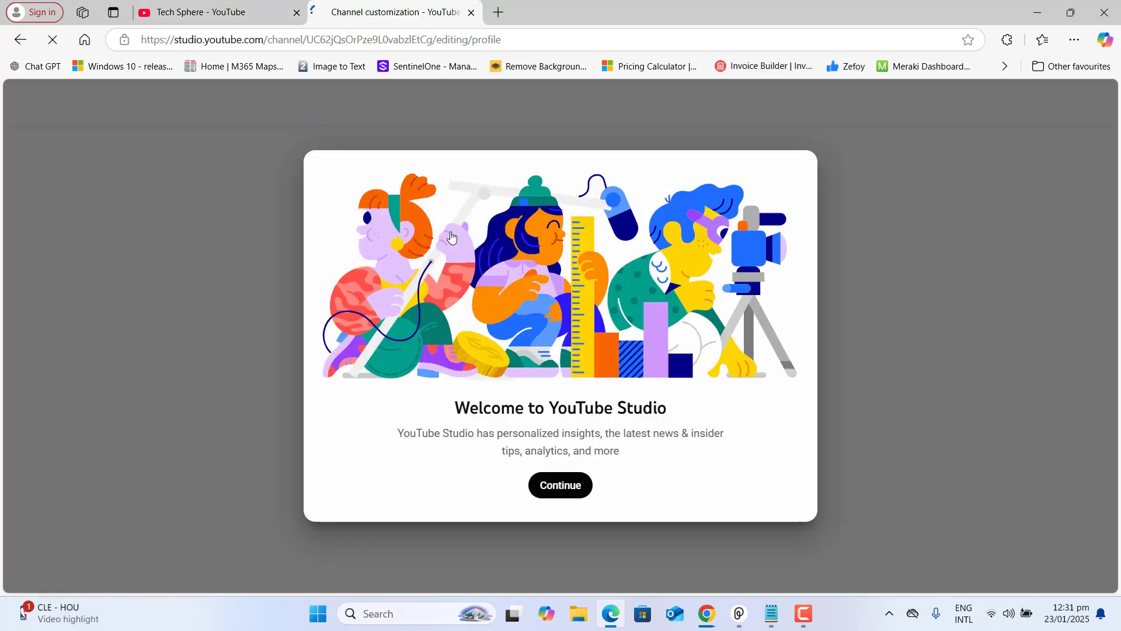
{"action": "left_click", "coordinate": [560, 487]}
{"action": "scroll", "coordinate": [243, 290], "scroll_direction": "down", "scroll_amount": 5}
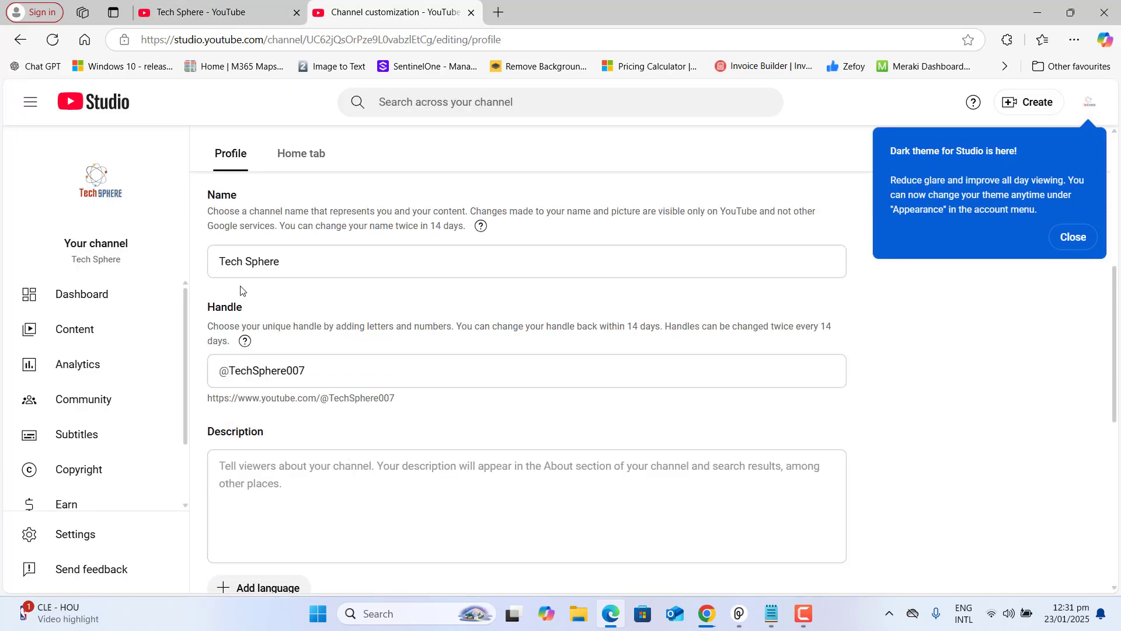
{"action": "left_click", "coordinate": [315, 376]}
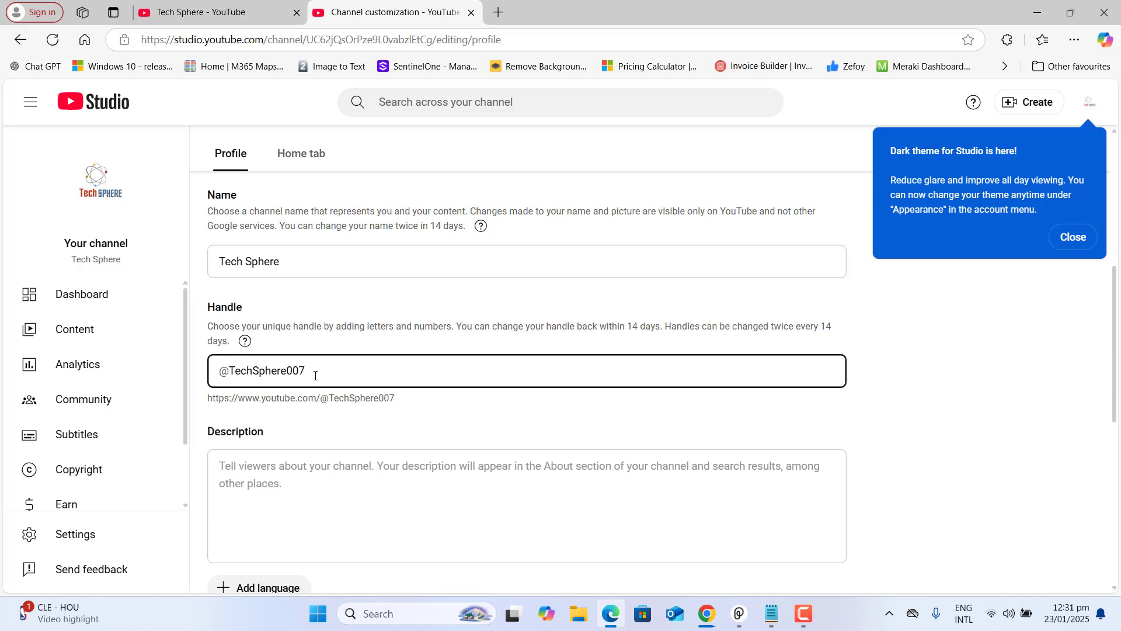
{"action": "left_click_drag", "start_coordinate": [405, 398], "coordinate": [203, 401]}
{"action": "key", "text": "ctrl+c"}
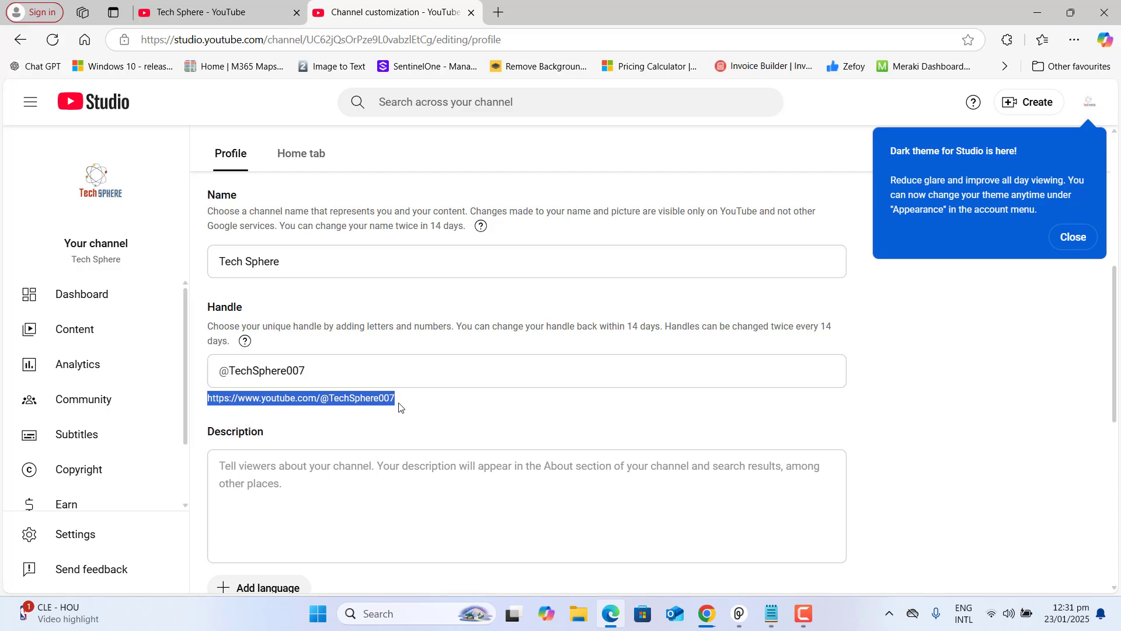
{"action": "left_click", "coordinate": [499, 16]}
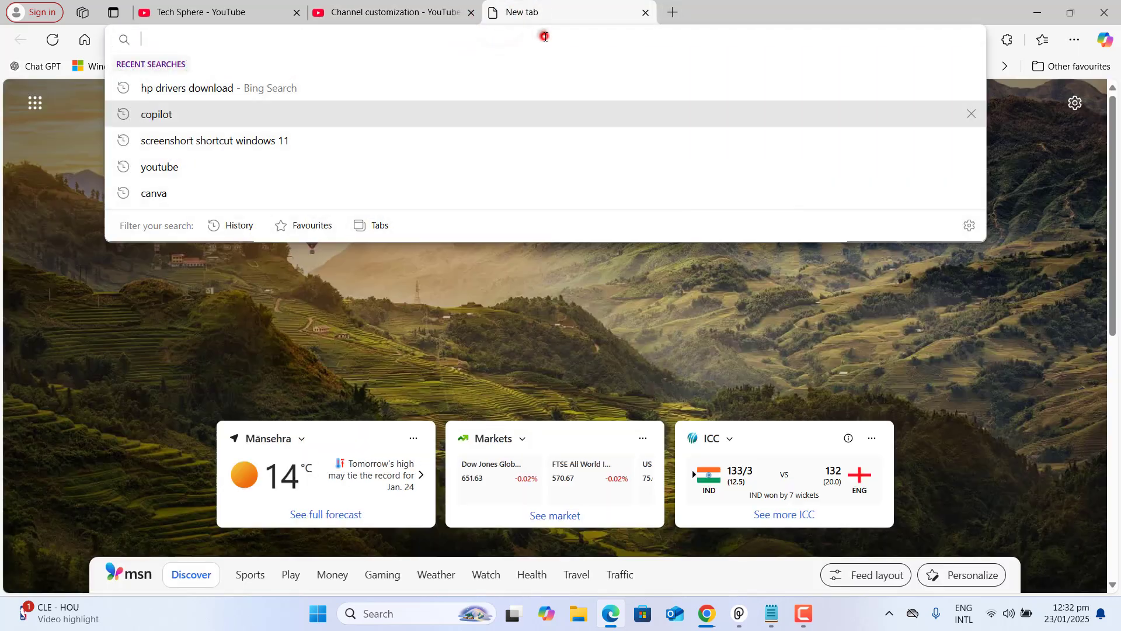
{"action": "left_click", "coordinate": [543, 34]}
{"action": "key", "text": "ctrl+v"}
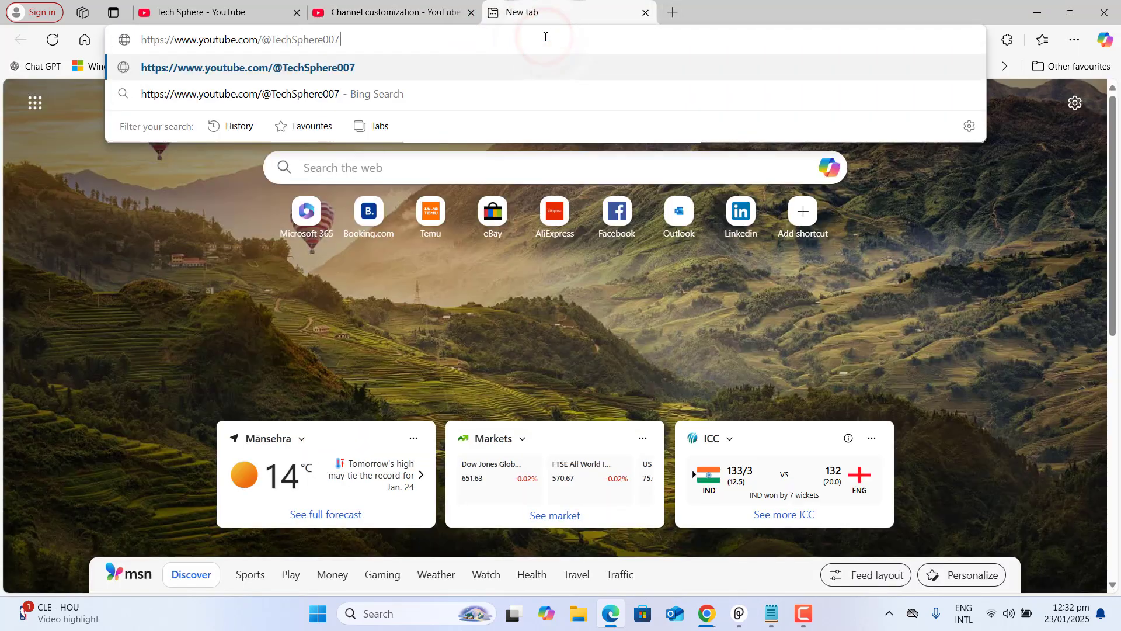
{"action": "key", "text": "Return"}
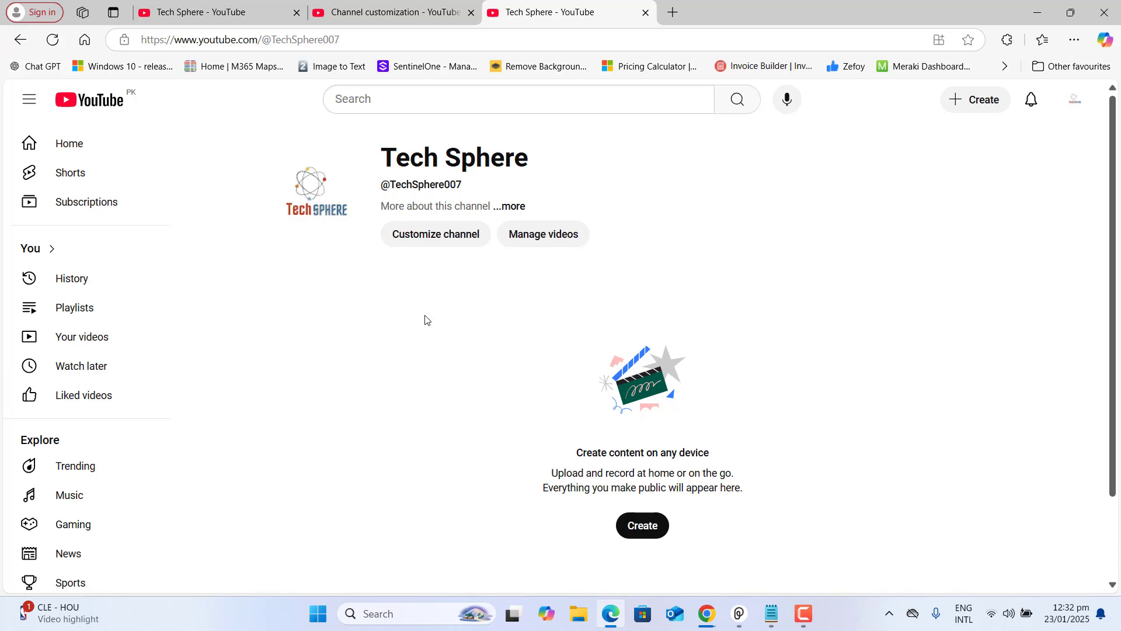
{"action": "left_click", "coordinate": [464, 185]}
{"action": "left_click_drag", "start_coordinate": [464, 185], "coordinate": [385, 186]}
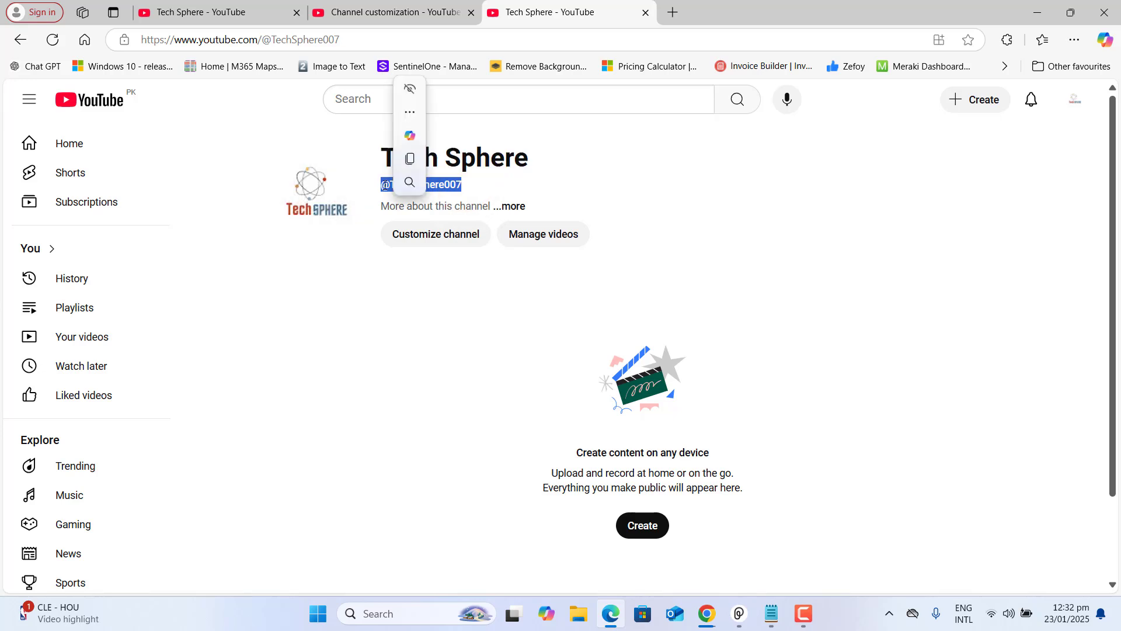
{"action": "left_click", "coordinate": [511, 207]}
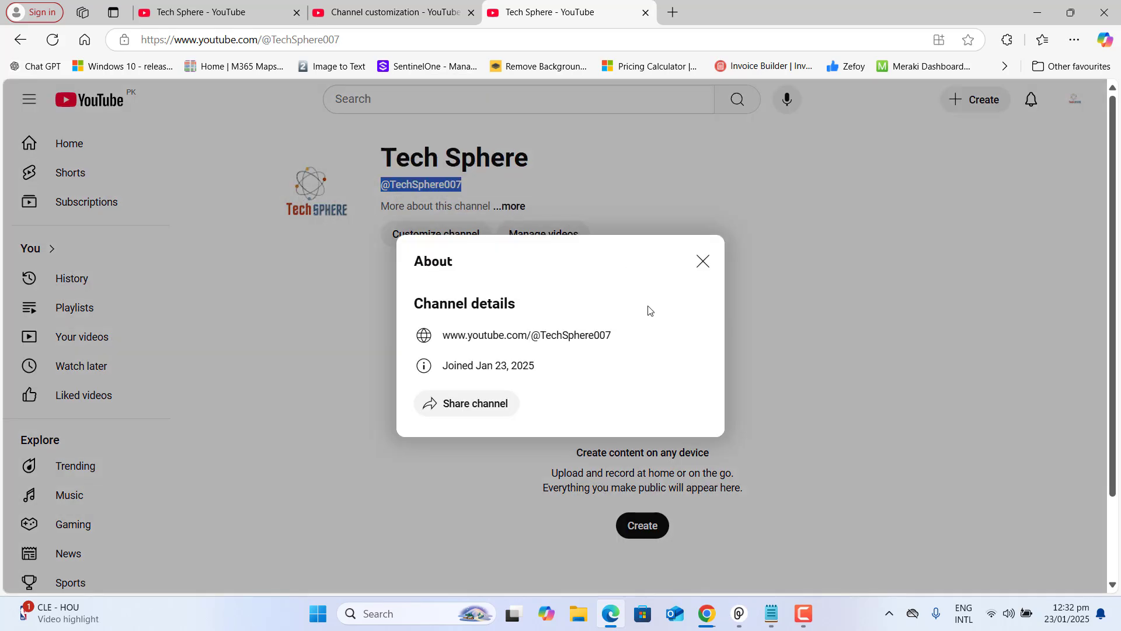
{"action": "left_click_drag", "start_coordinate": [616, 333], "coordinate": [445, 341]}
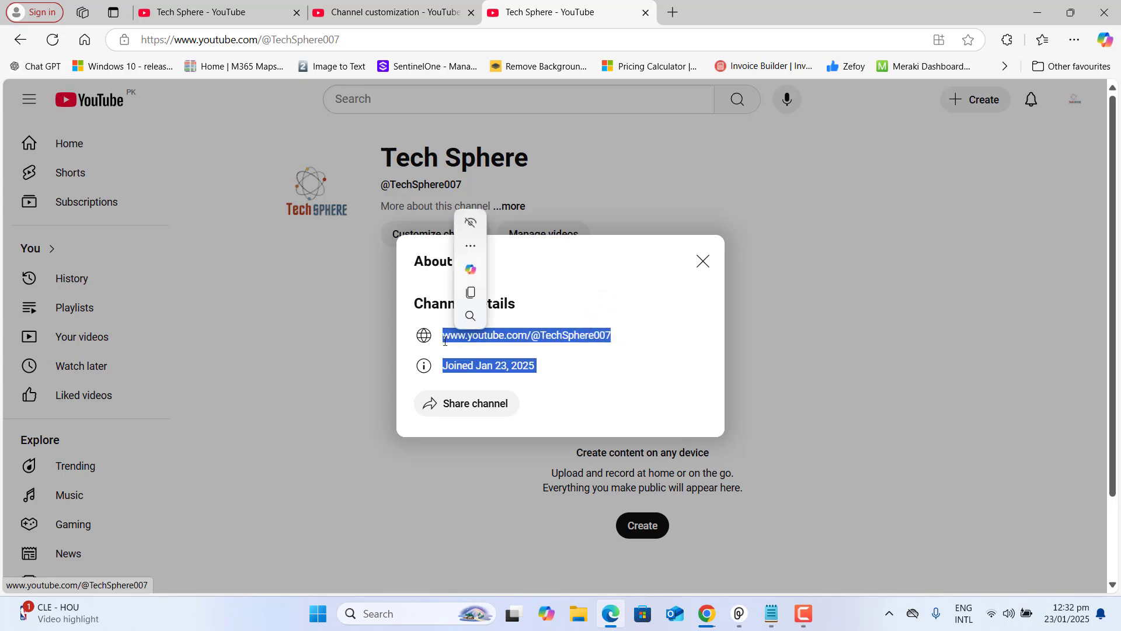
{"action": "left_click", "coordinate": [370, 384]}
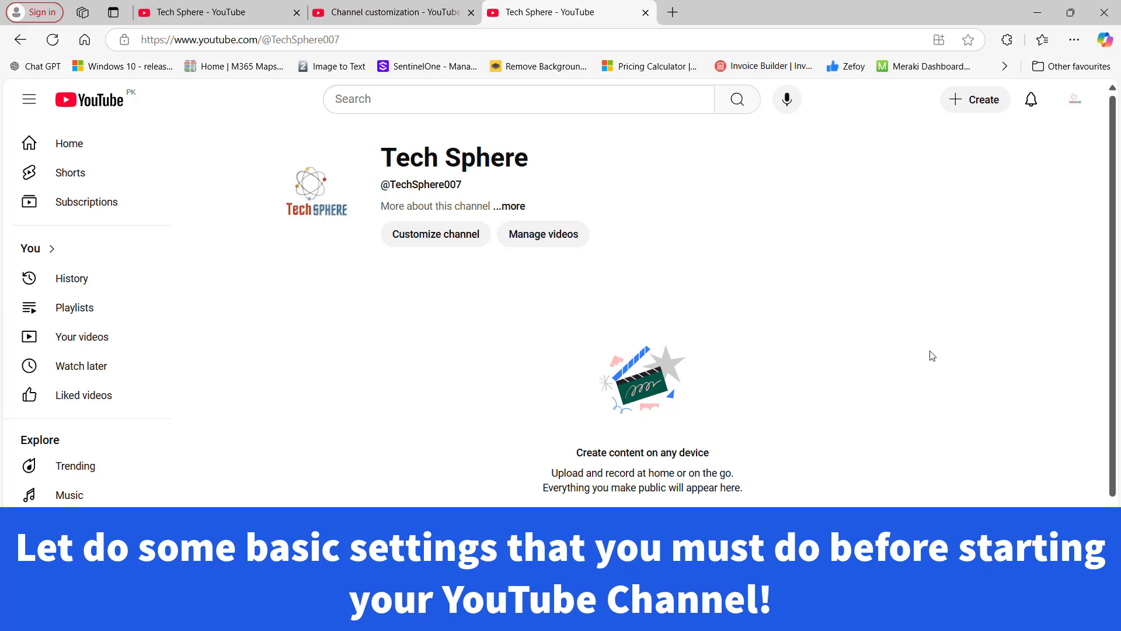
Load studio.youtube.com for the Tech Sphere dashboard and open its Settings
{"action": "left_click", "coordinate": [1075, 99]}
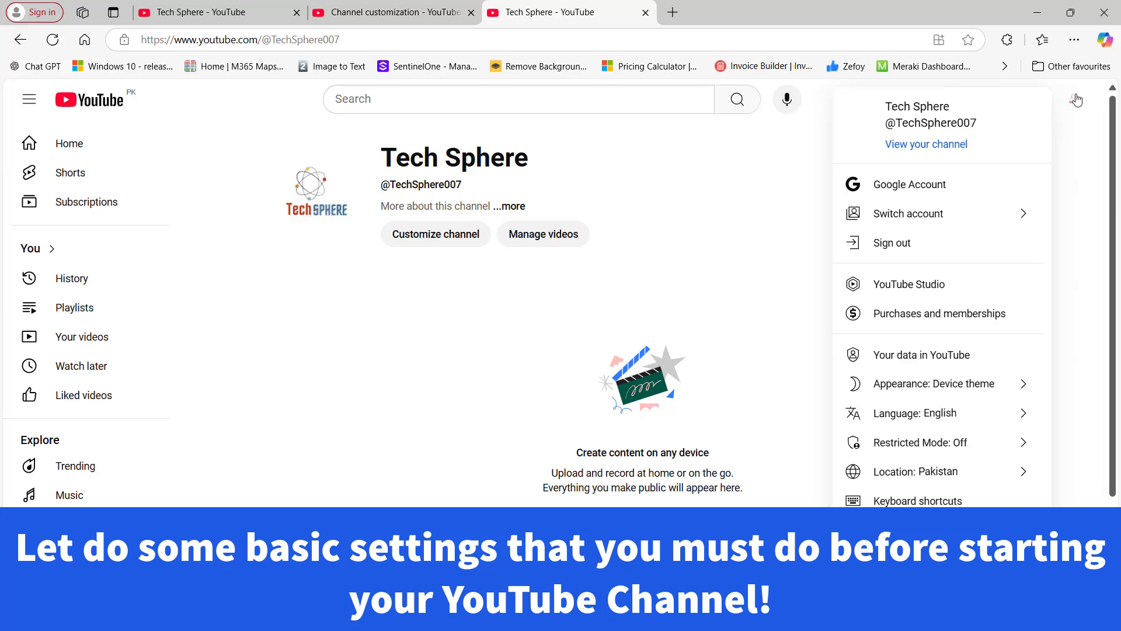
{"action": "left_click", "coordinate": [930, 281]}
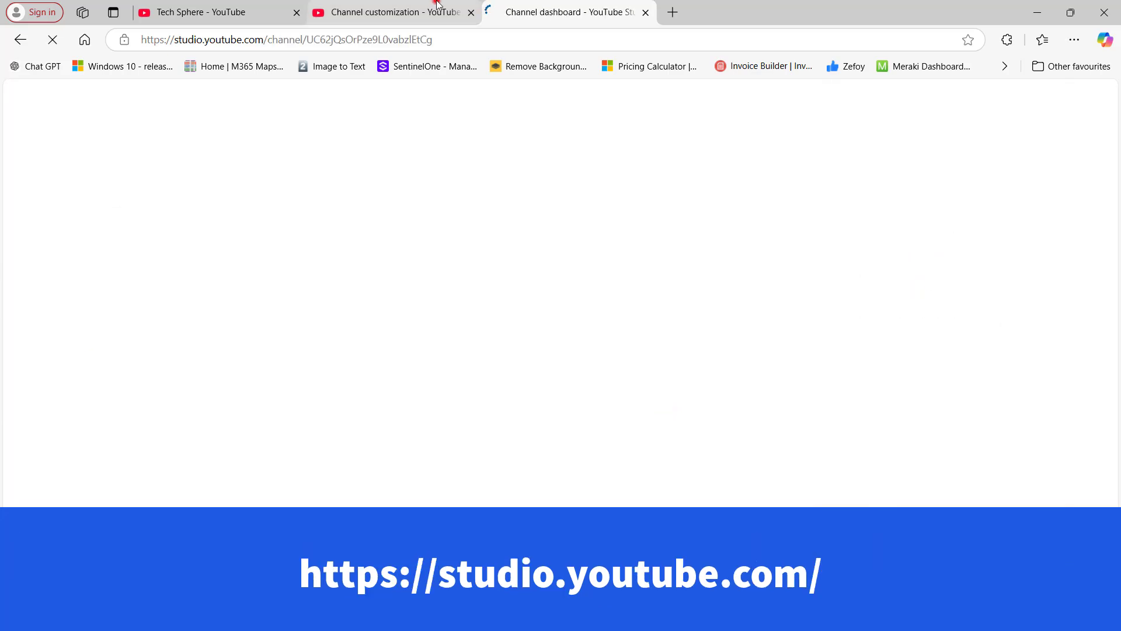
{"action": "left_click", "coordinate": [409, 12]}
{"action": "left_click", "coordinate": [393, 44]}
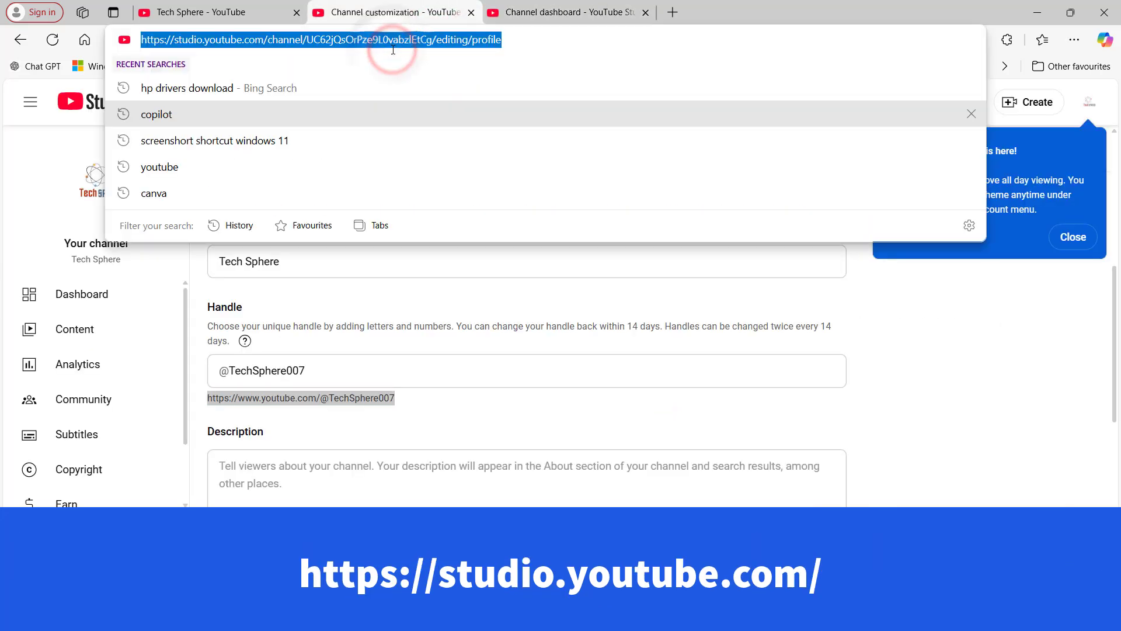
{"action": "type", "text": "studio."}
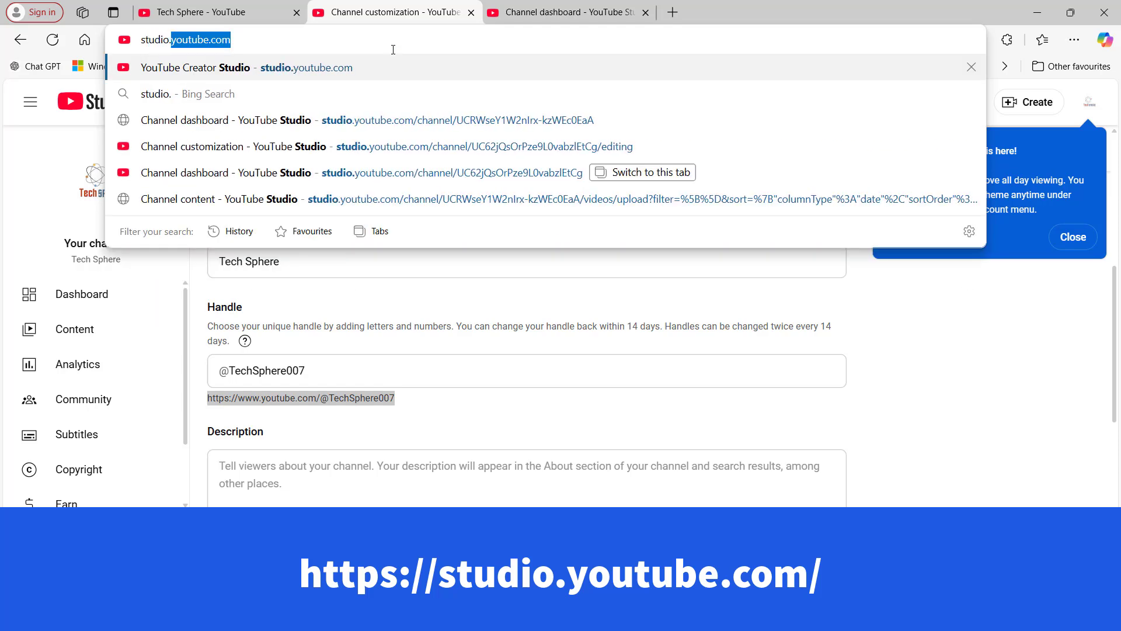
{"action": "type", "text": "youtube.com"}
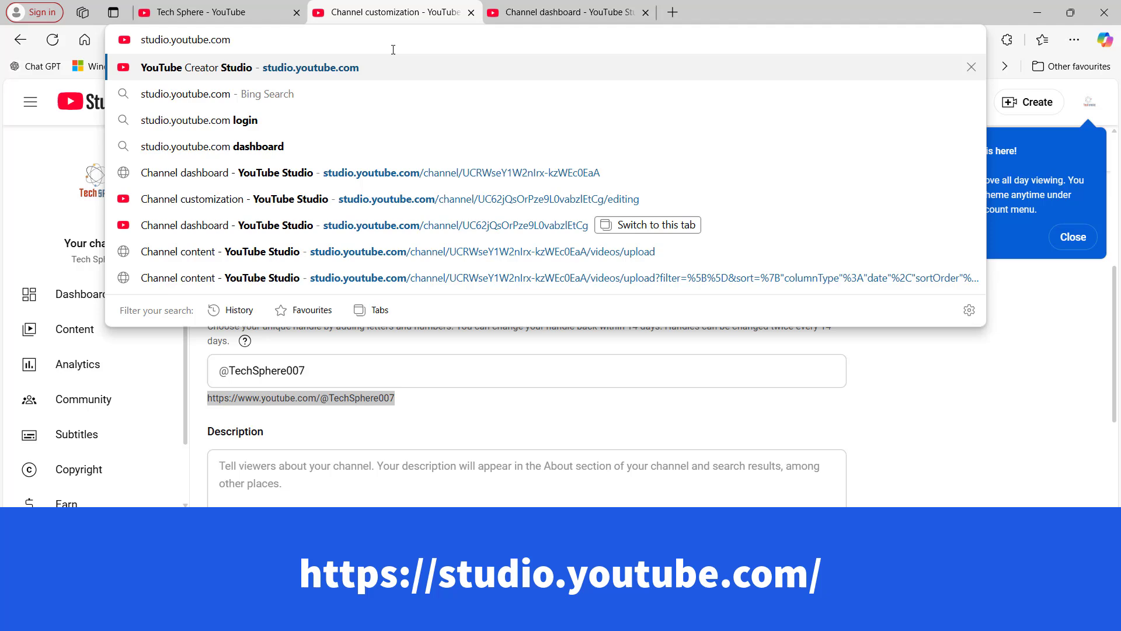
{"action": "key", "text": "Return"}
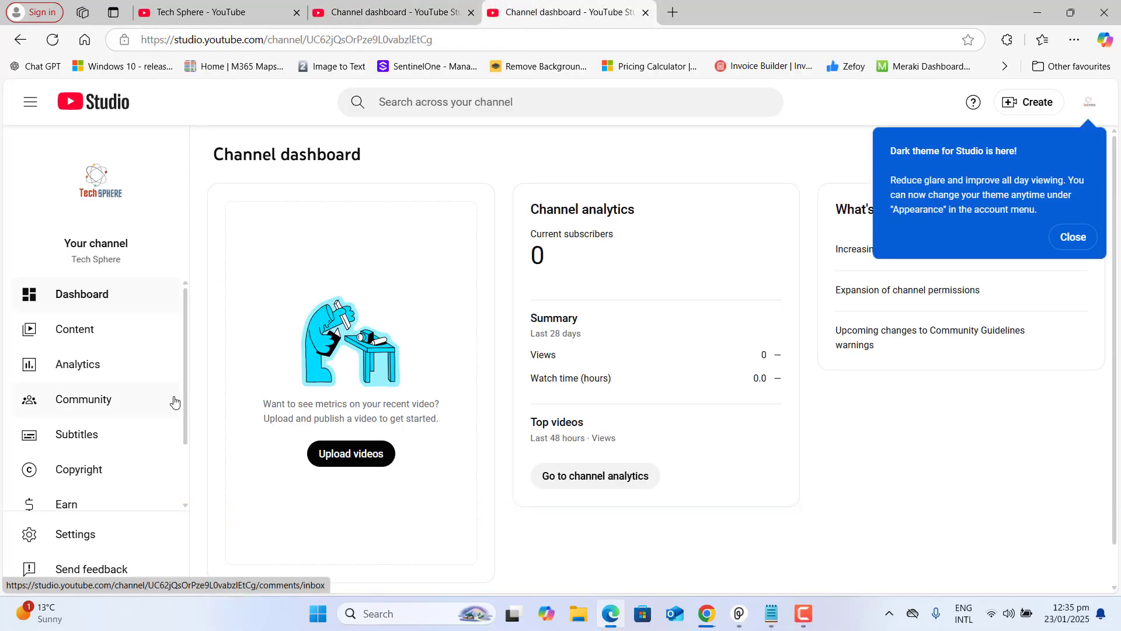
{"action": "scroll", "coordinate": [185, 373], "scroll_direction": "down", "scroll_amount": 3}
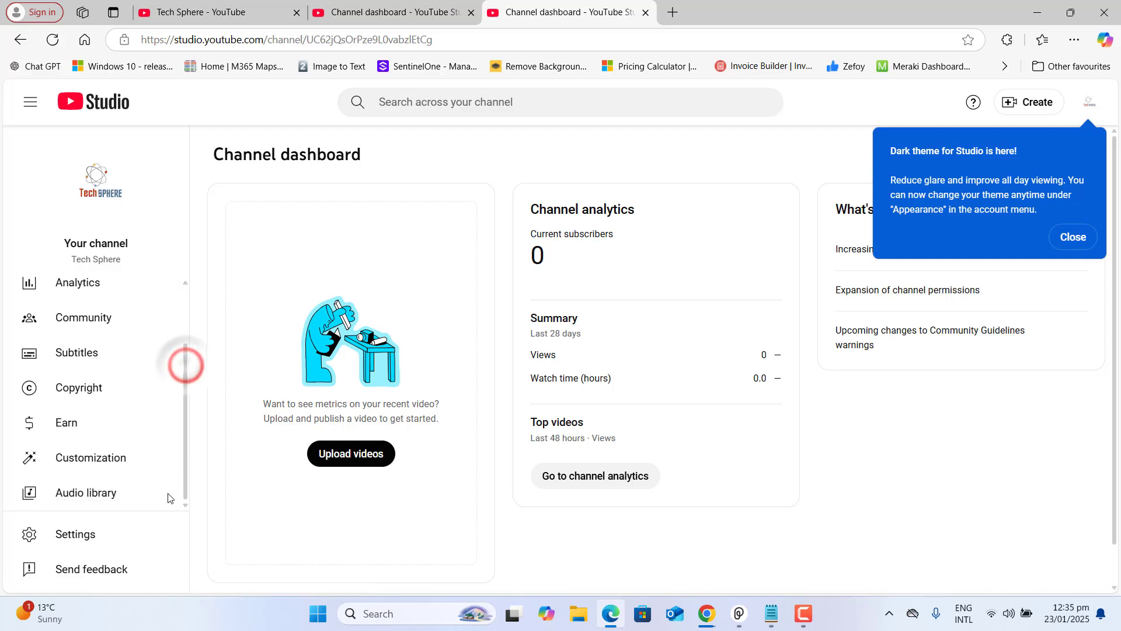
{"action": "left_click", "coordinate": [65, 542]}
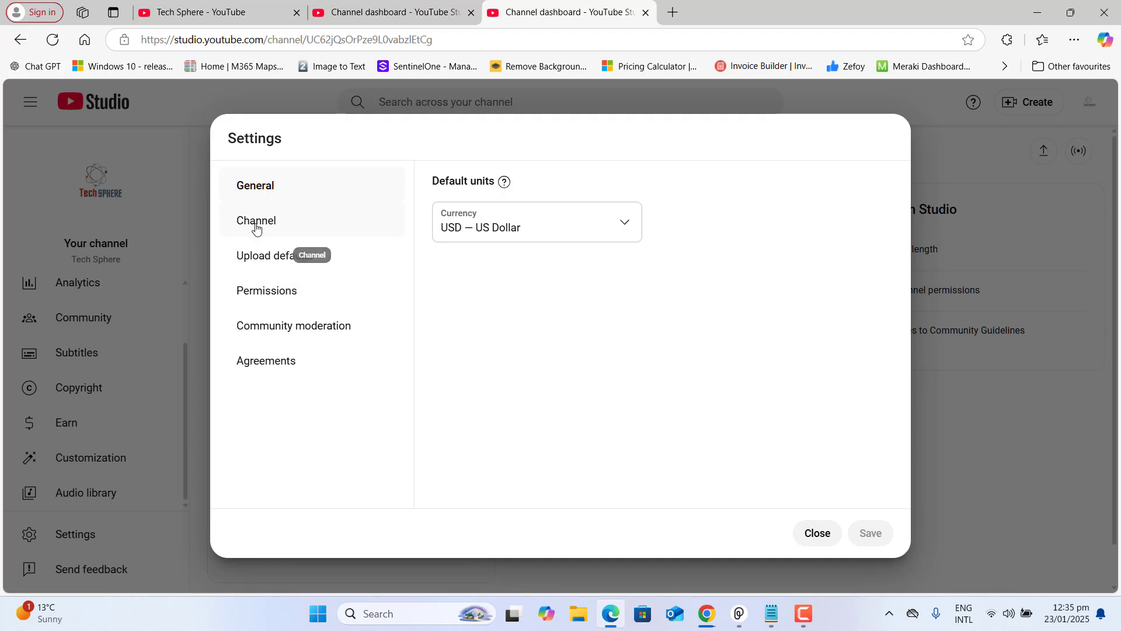
Open Channel > Feature eligibility and expand the Intermediate features requirements
{"action": "left_click", "coordinate": [255, 226]}
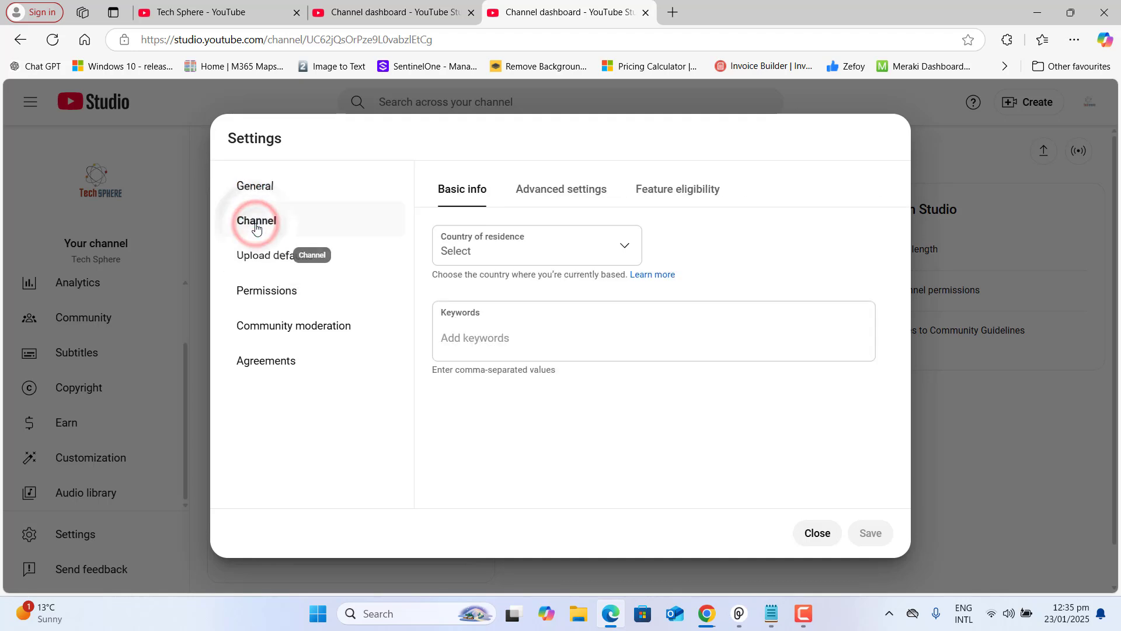
{"action": "left_click", "coordinate": [670, 199]}
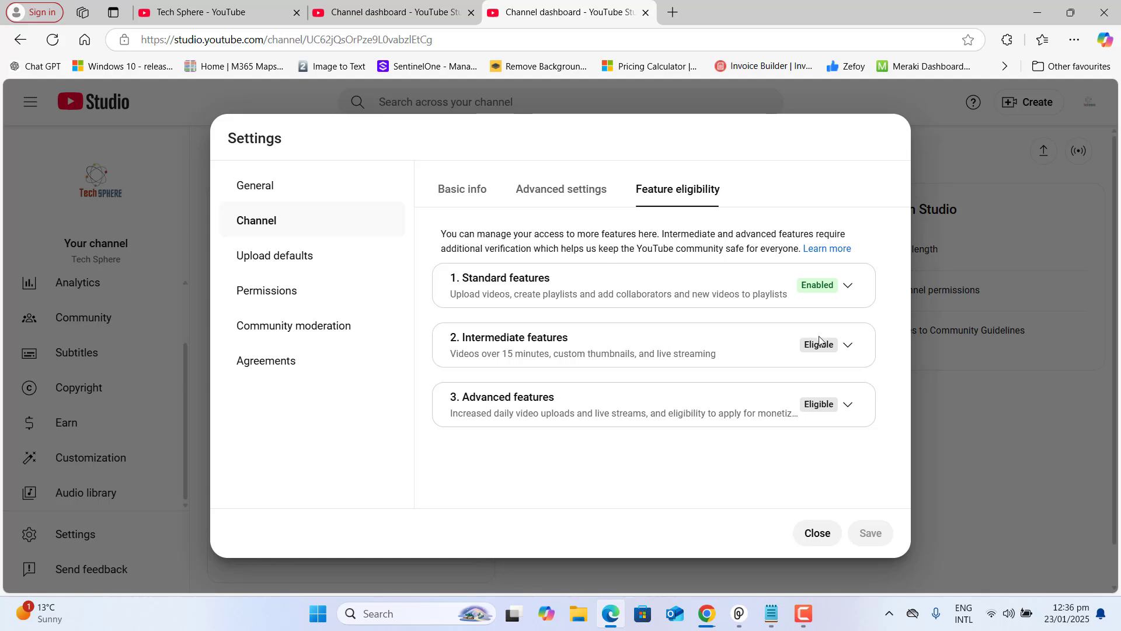
{"action": "left_click", "coordinate": [851, 347]}
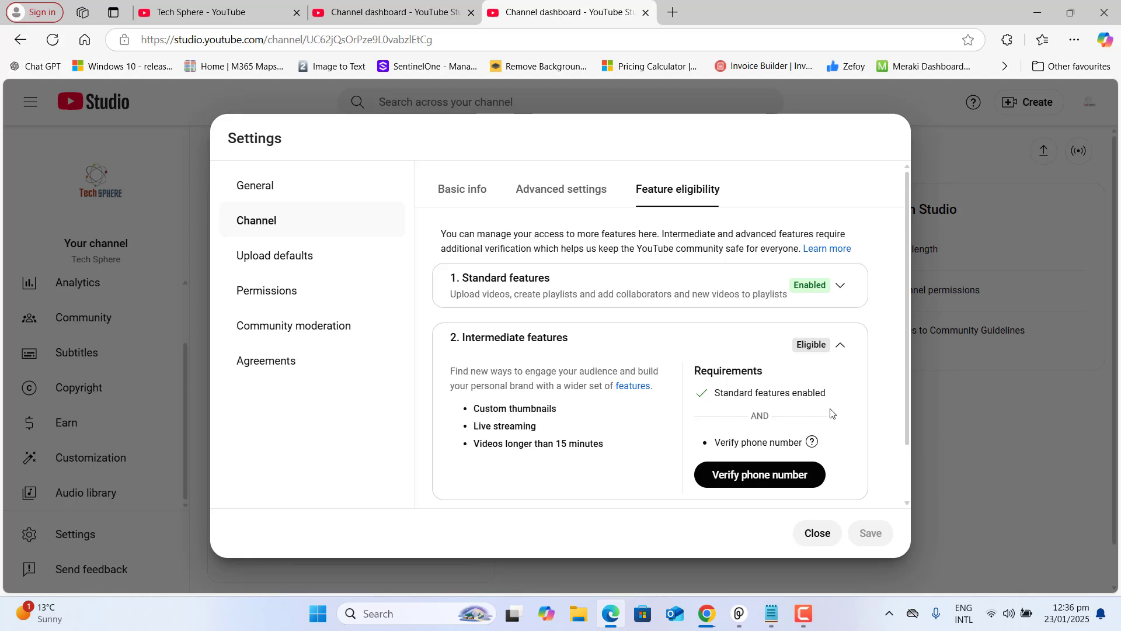
Verify the channel's phone number and return to the Studio settings tab
{"action": "left_click", "coordinate": [786, 482]}
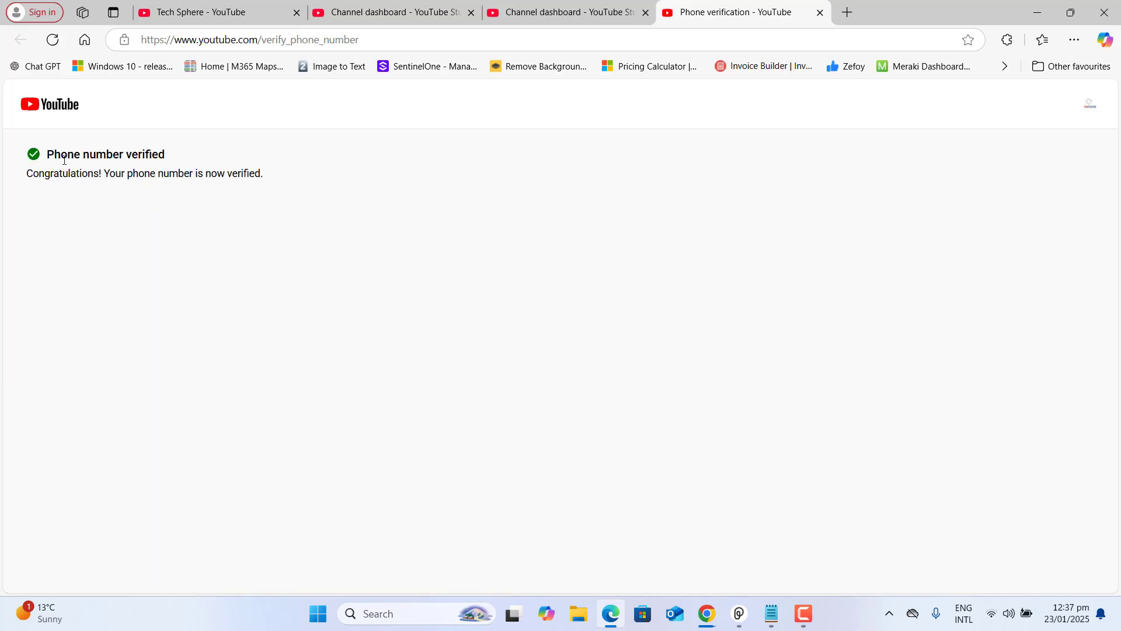
{"action": "left_click_drag", "start_coordinate": [45, 153], "coordinate": [316, 178]}
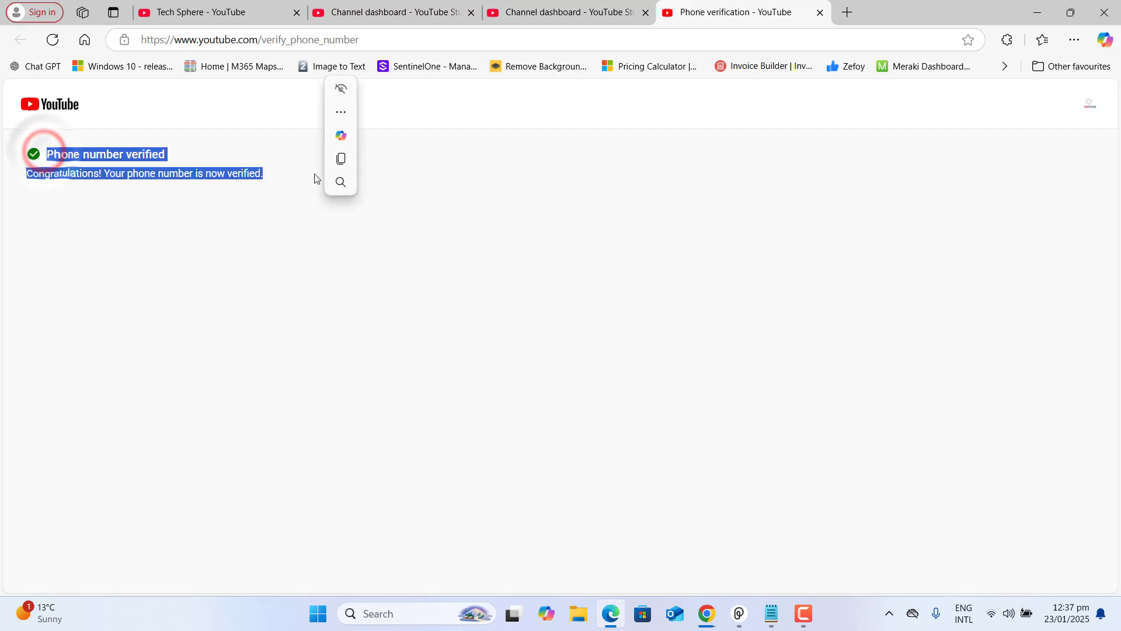
{"action": "left_click", "coordinate": [599, 6]}
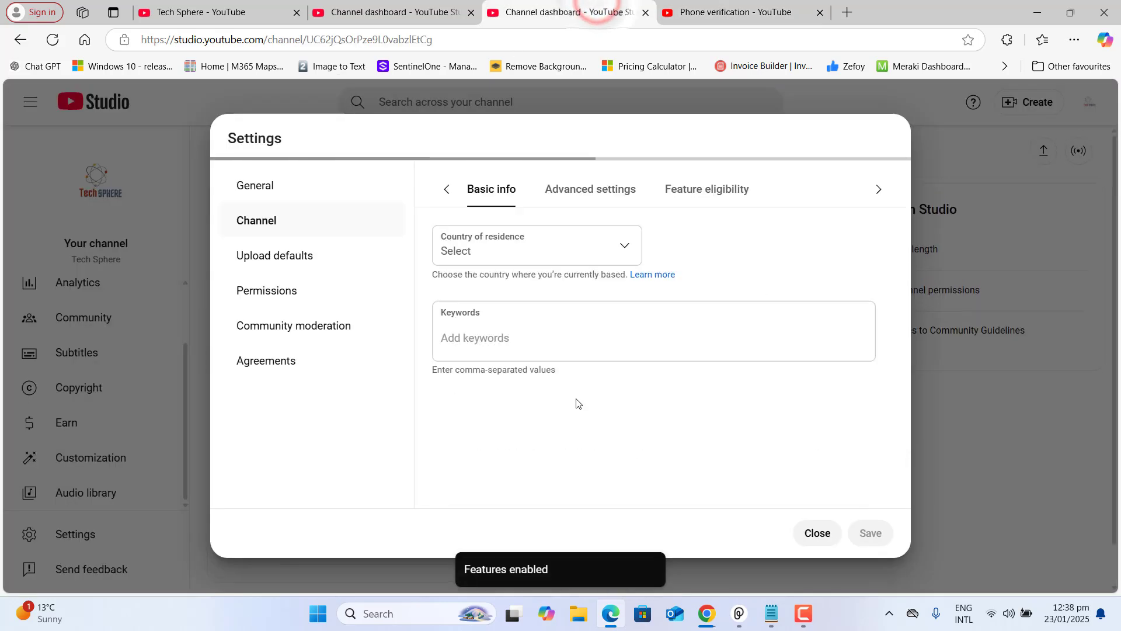
Confirm Intermediate features show Enabled, then request access to Advanced features
{"action": "left_click", "coordinate": [682, 189]}
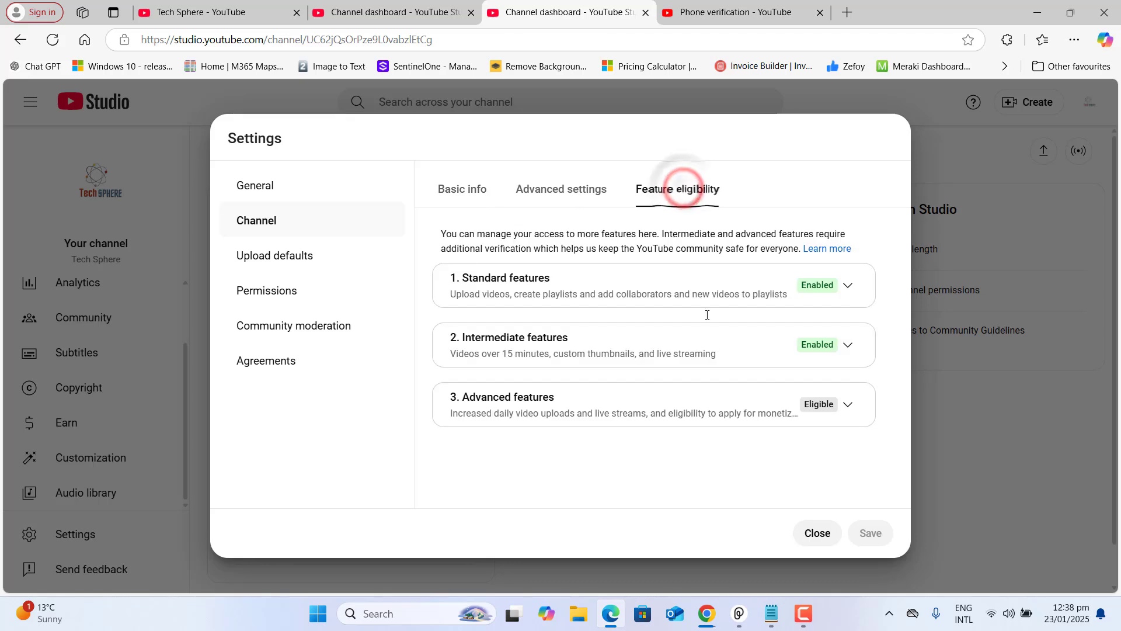
{"action": "double_click", "coordinate": [817, 345]}
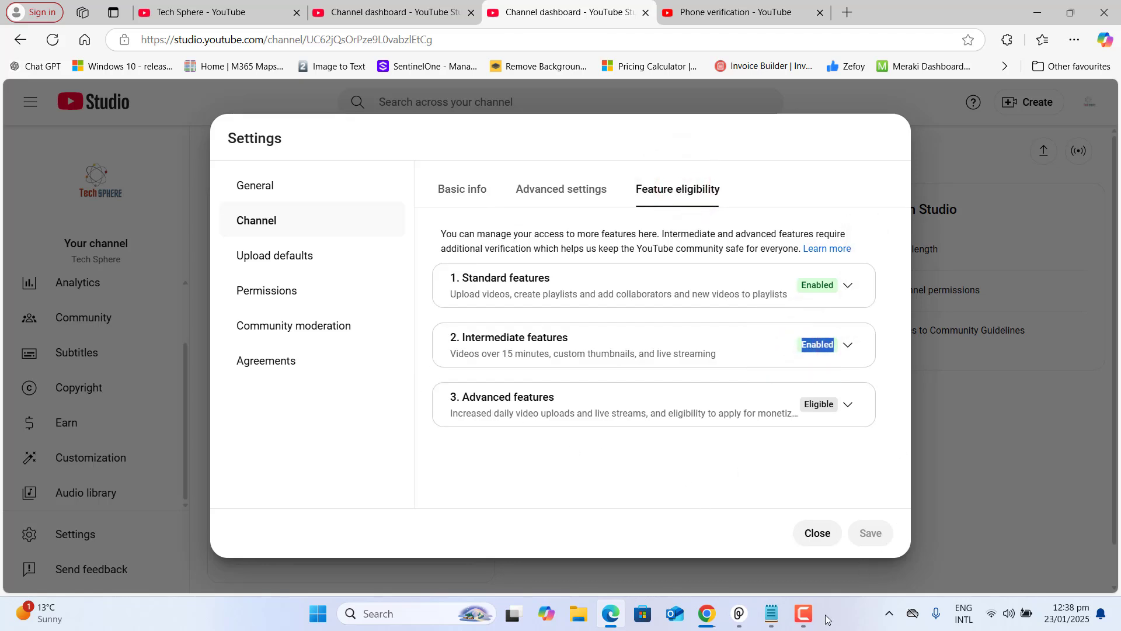
{"action": "left_click", "coordinate": [848, 403]}
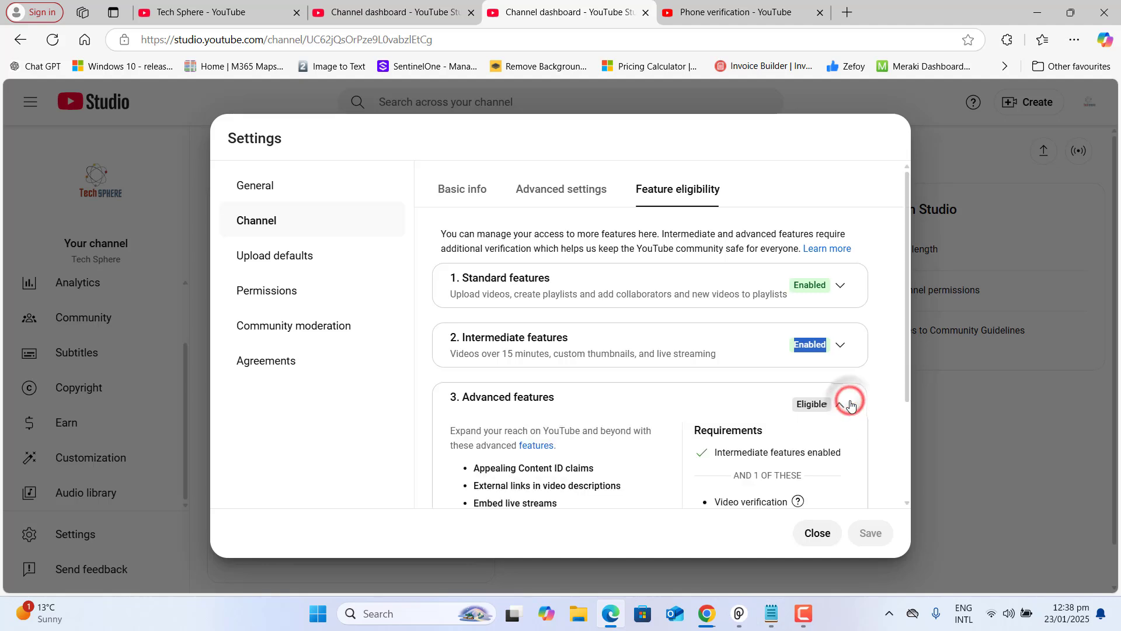
{"action": "scroll", "coordinate": [910, 332], "scroll_direction": "down", "scroll_amount": 3}
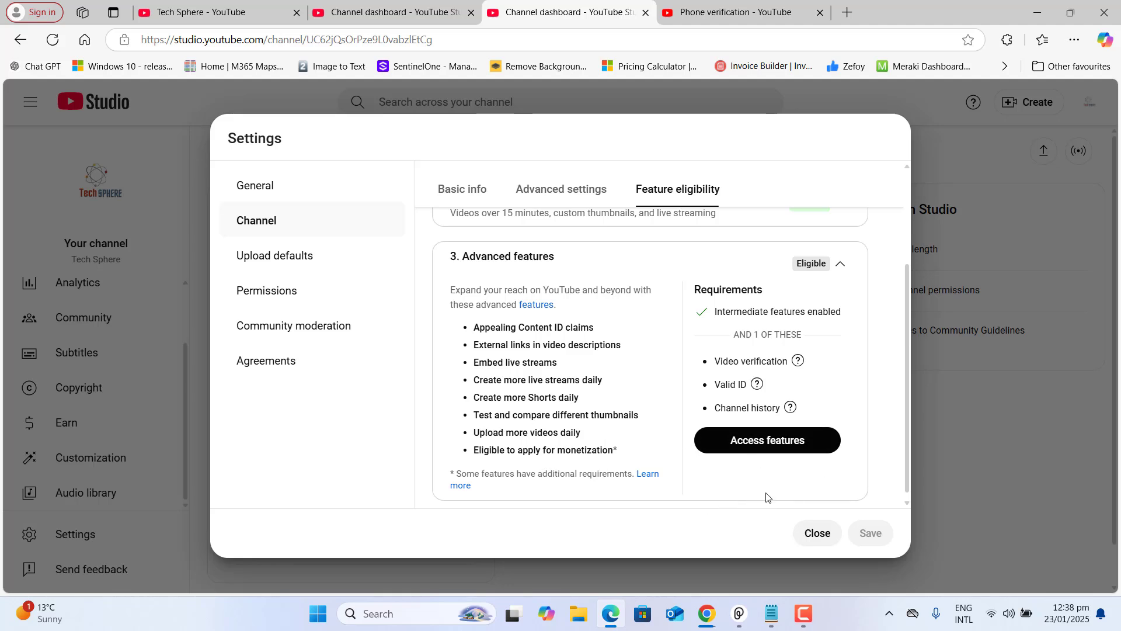
{"action": "left_click", "coordinate": [783, 448]}
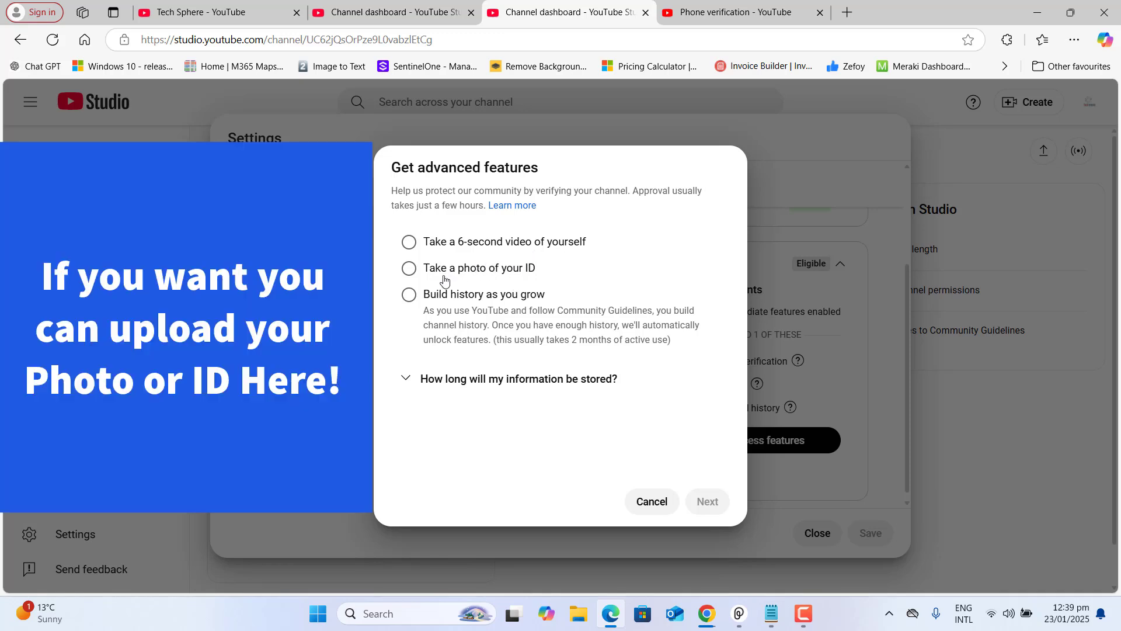
Choose 'Build history as you grow' for advanced features and dismiss the confirmation
{"action": "left_click", "coordinate": [446, 298]}
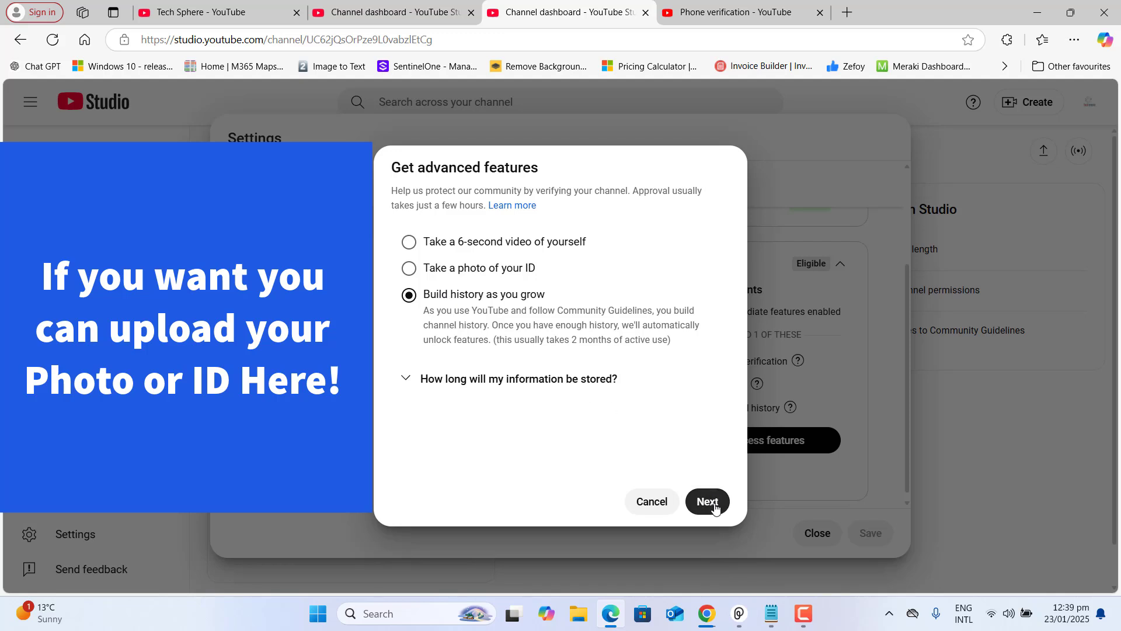
{"action": "left_click", "coordinate": [398, 380]}
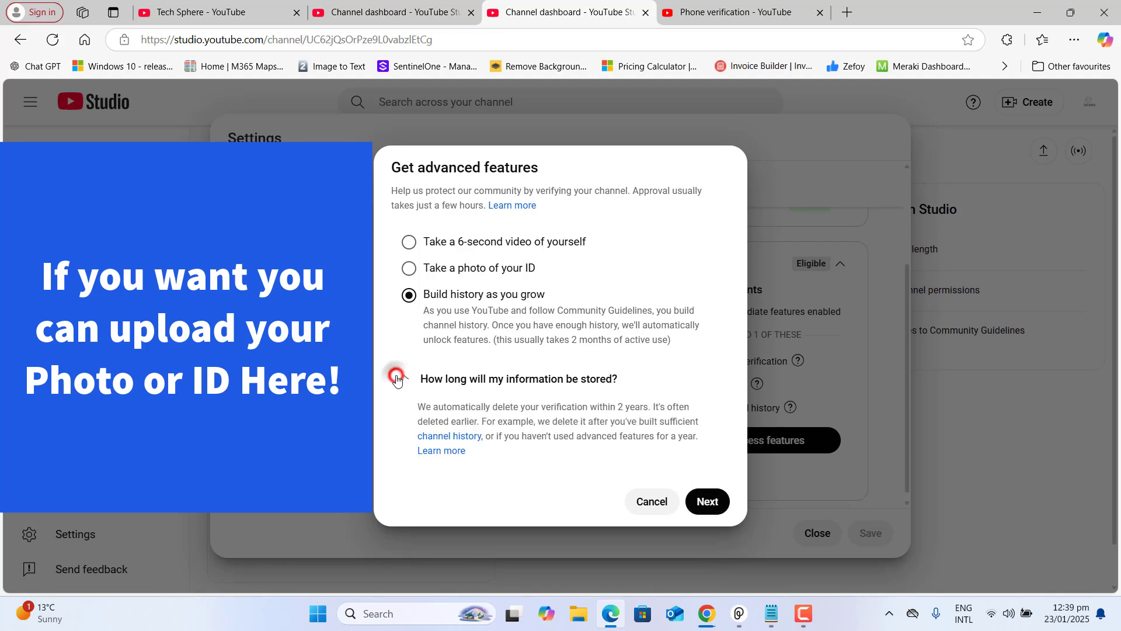
{"action": "left_click", "coordinate": [713, 504]}
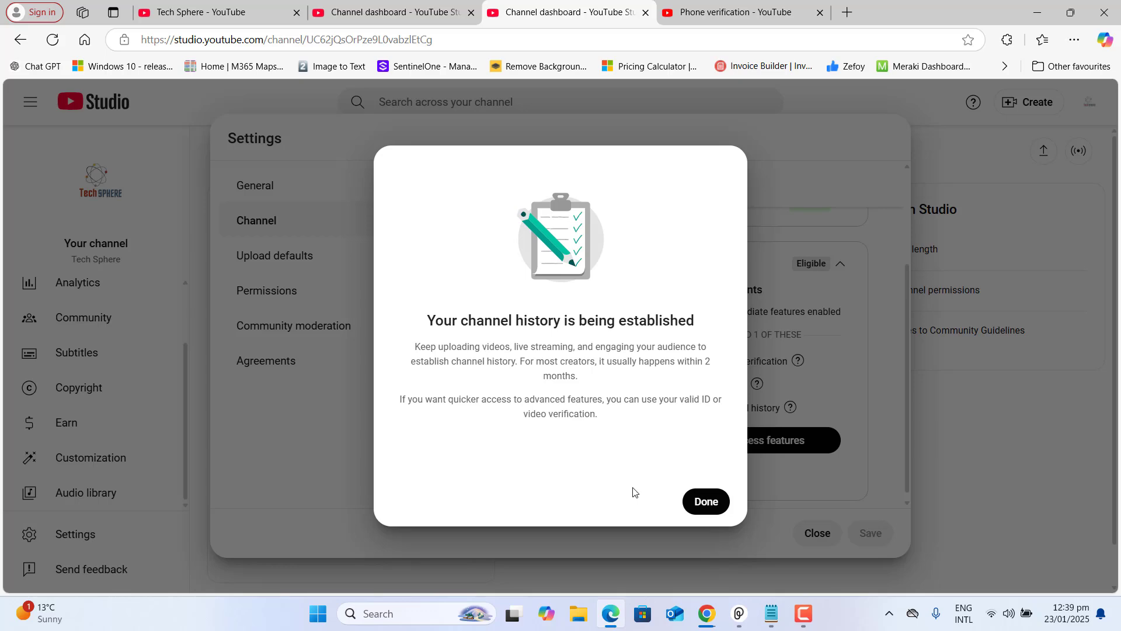
{"action": "left_click", "coordinate": [716, 499]}
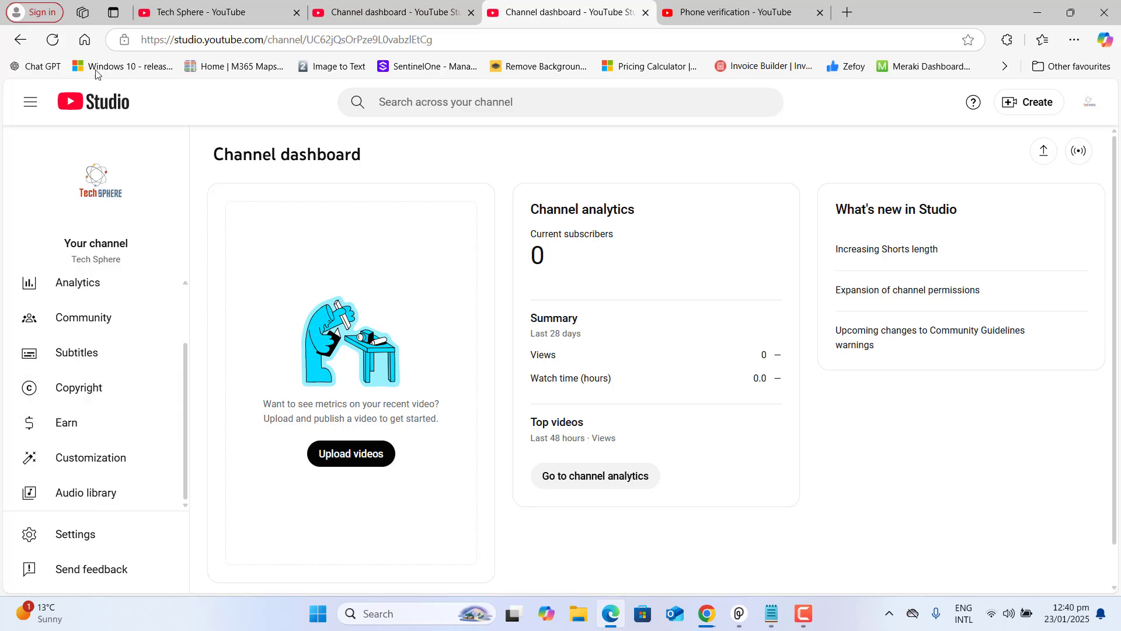
Reload the dashboard, then save Upload defaults with visibility set to Unlisted
{"action": "left_click", "coordinate": [52, 40]}
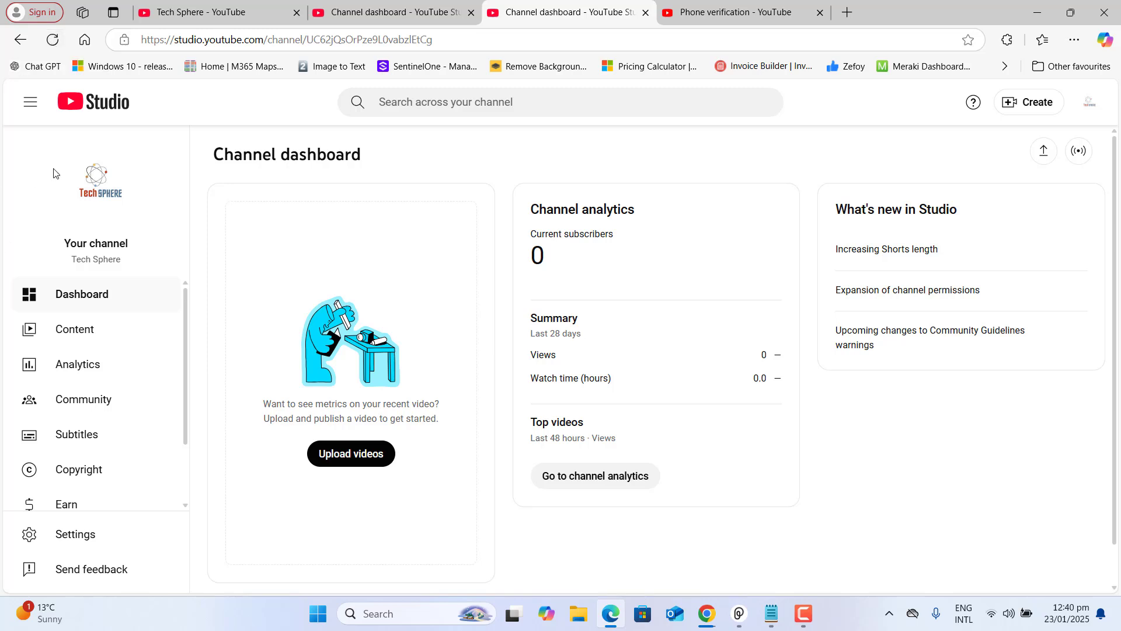
{"action": "left_click", "coordinate": [71, 534]}
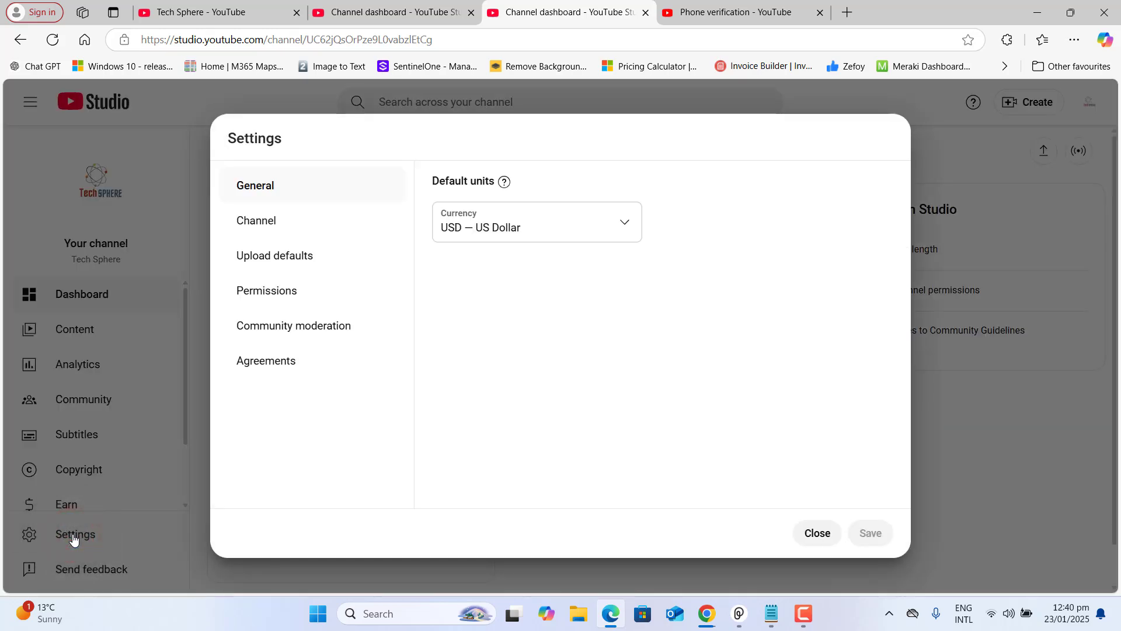
{"action": "left_click", "coordinate": [276, 257]}
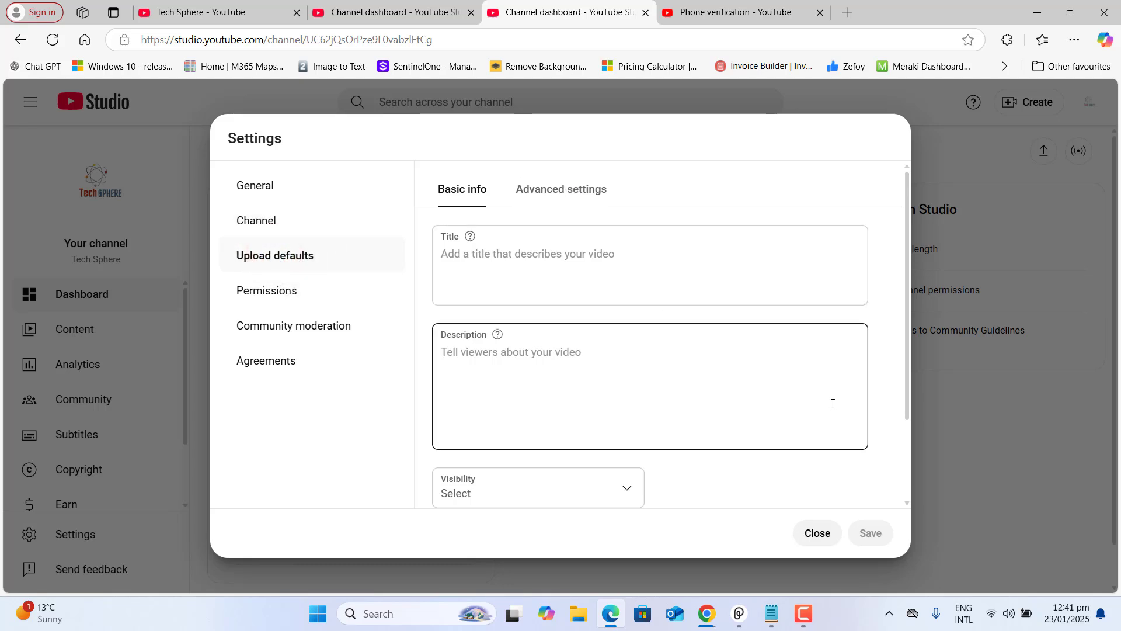
{"action": "scroll", "coordinate": [661, 357], "scroll_direction": "down", "scroll_amount": 2}
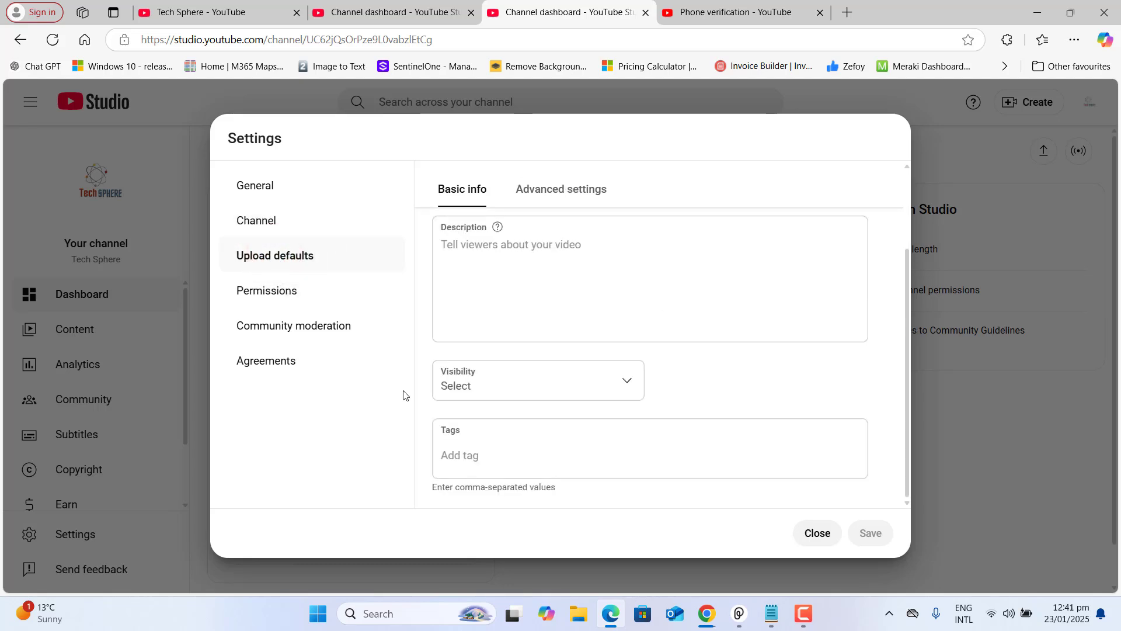
{"action": "left_click", "coordinate": [625, 388]}
{"action": "left_click", "coordinate": [488, 424]}
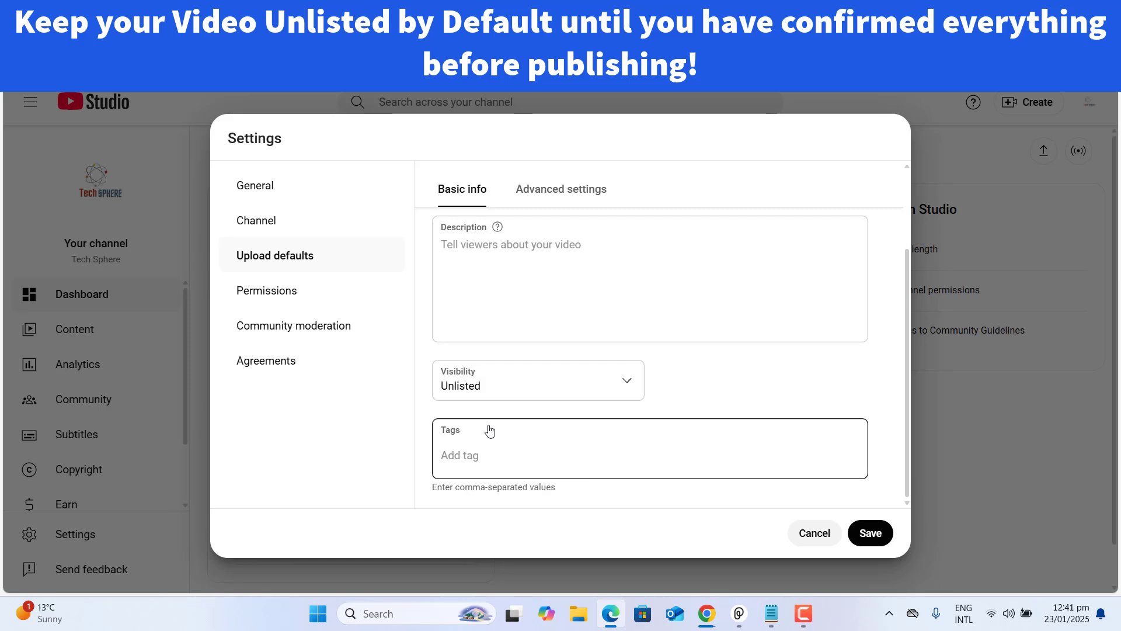
{"action": "left_click", "coordinate": [873, 531]}
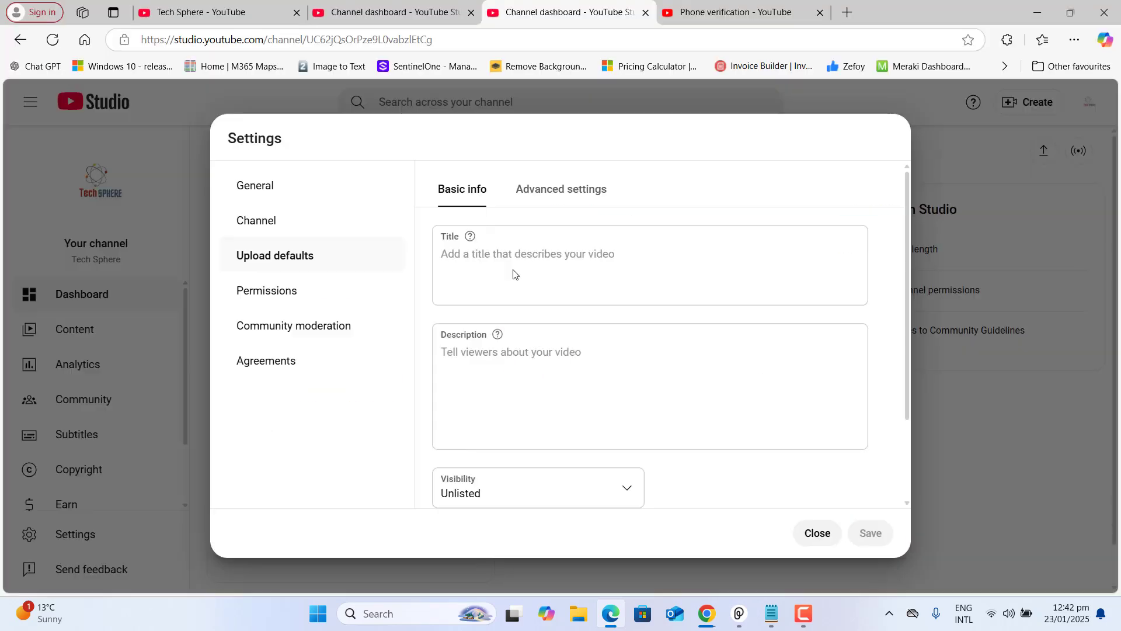
In advanced upload defaults, keep comments On, set moderation to Strict, and save
{"action": "left_click", "coordinate": [580, 200]}
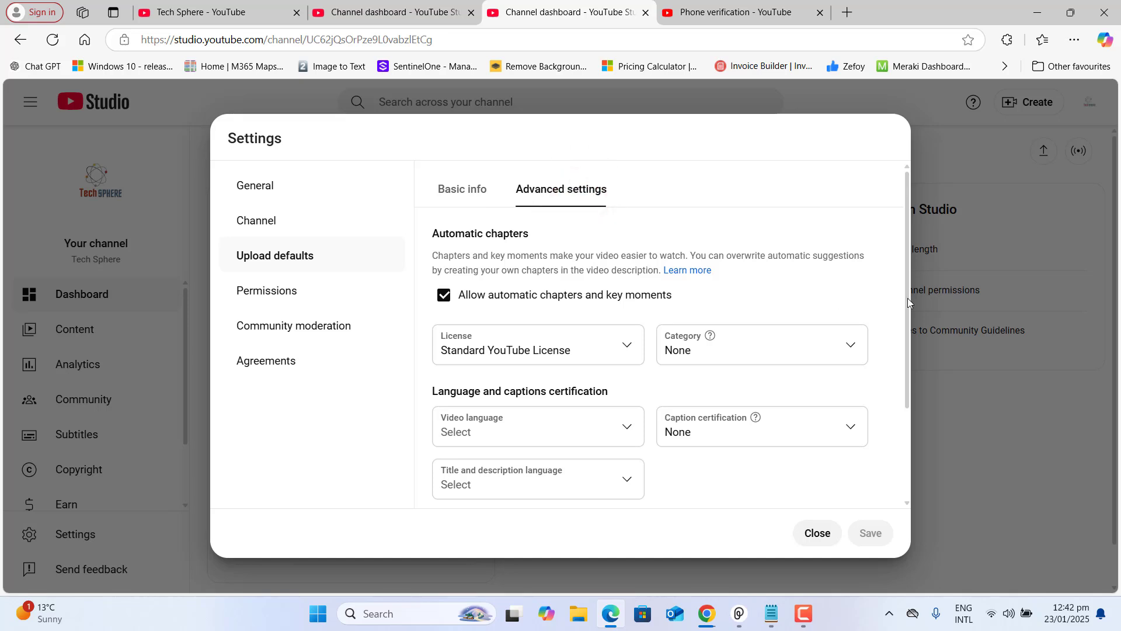
{"action": "left_click_drag", "start_coordinate": [908, 297], "coordinate": [890, 530]}
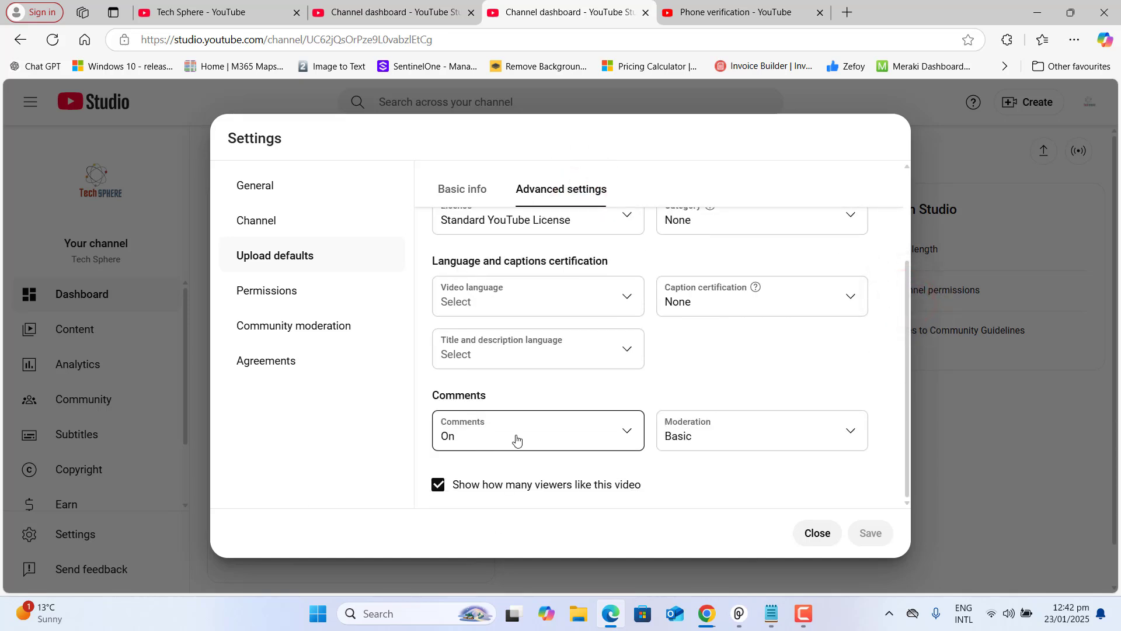
{"action": "left_click", "coordinate": [627, 431]}
{"action": "left_click", "coordinate": [643, 394]}
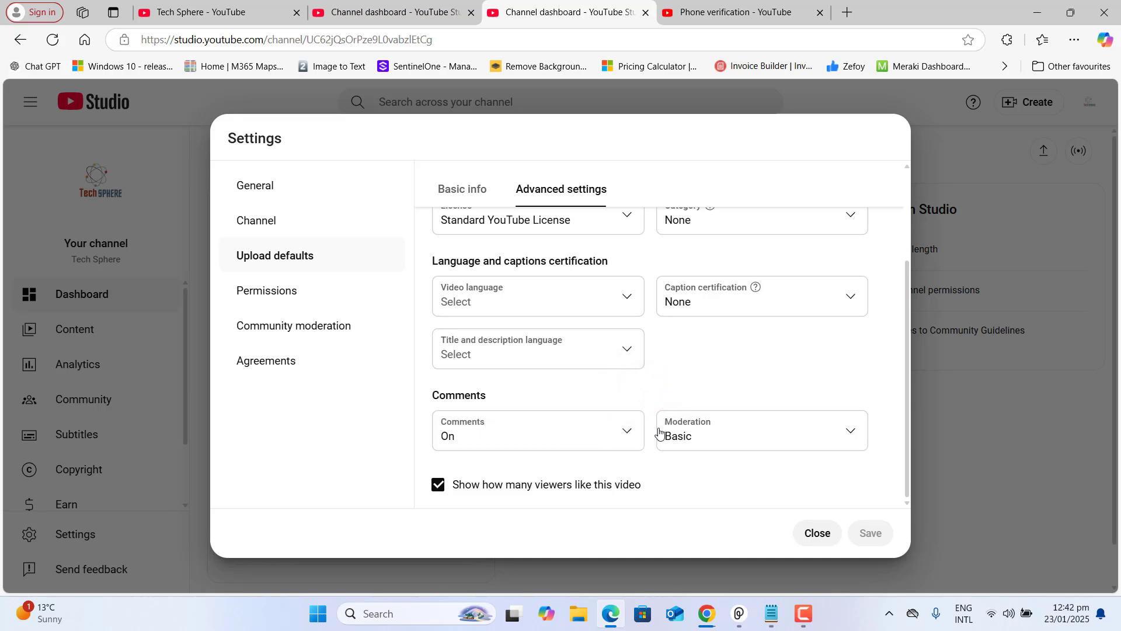
{"action": "left_click", "coordinate": [756, 444]}
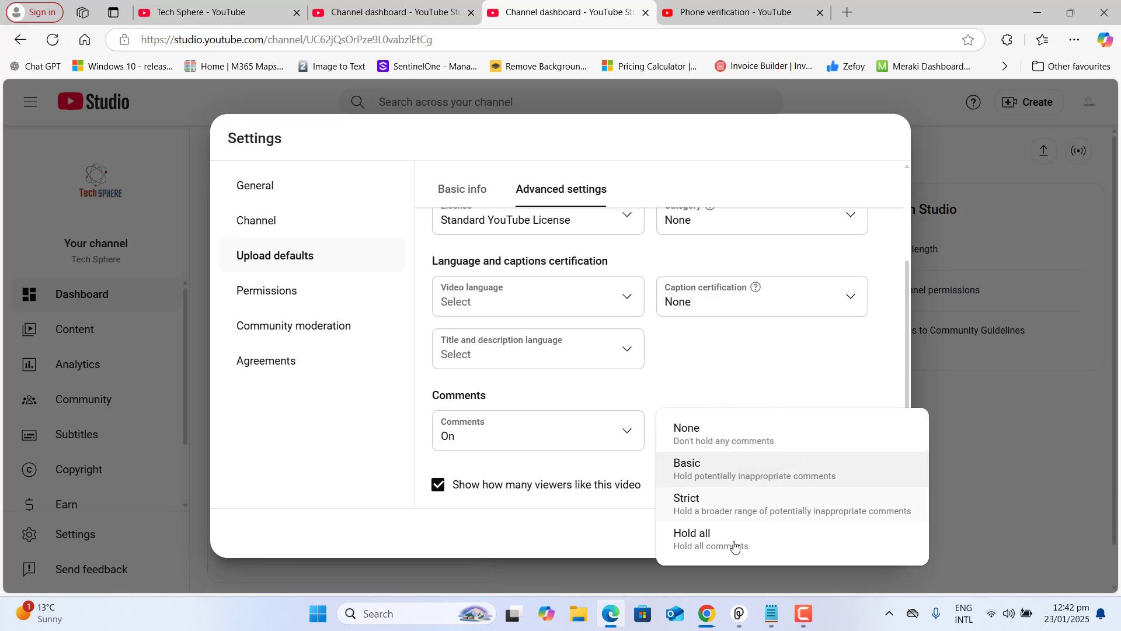
{"action": "left_click", "coordinate": [715, 503]}
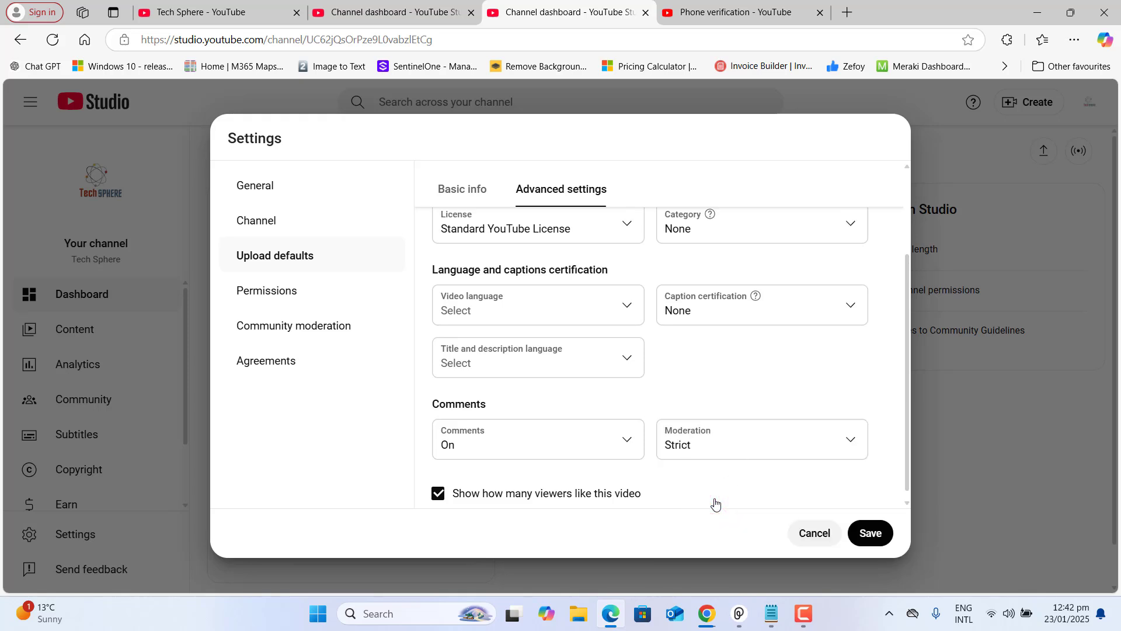
{"action": "left_click", "coordinate": [809, 436]}
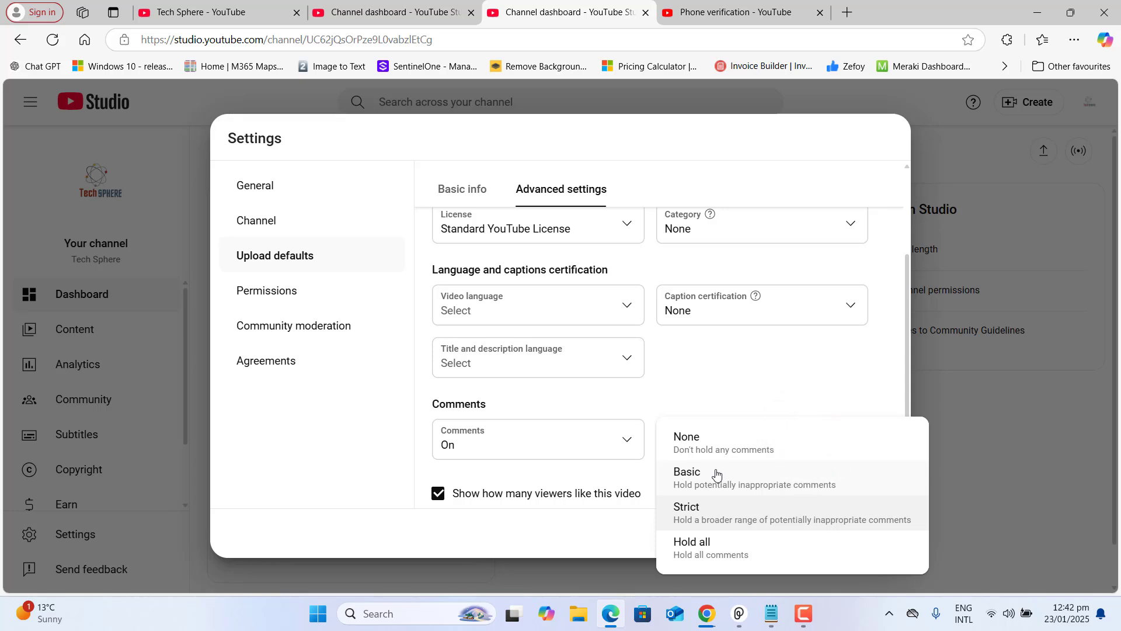
{"action": "left_click", "coordinate": [717, 475]}
{"action": "left_click", "coordinate": [748, 454]}
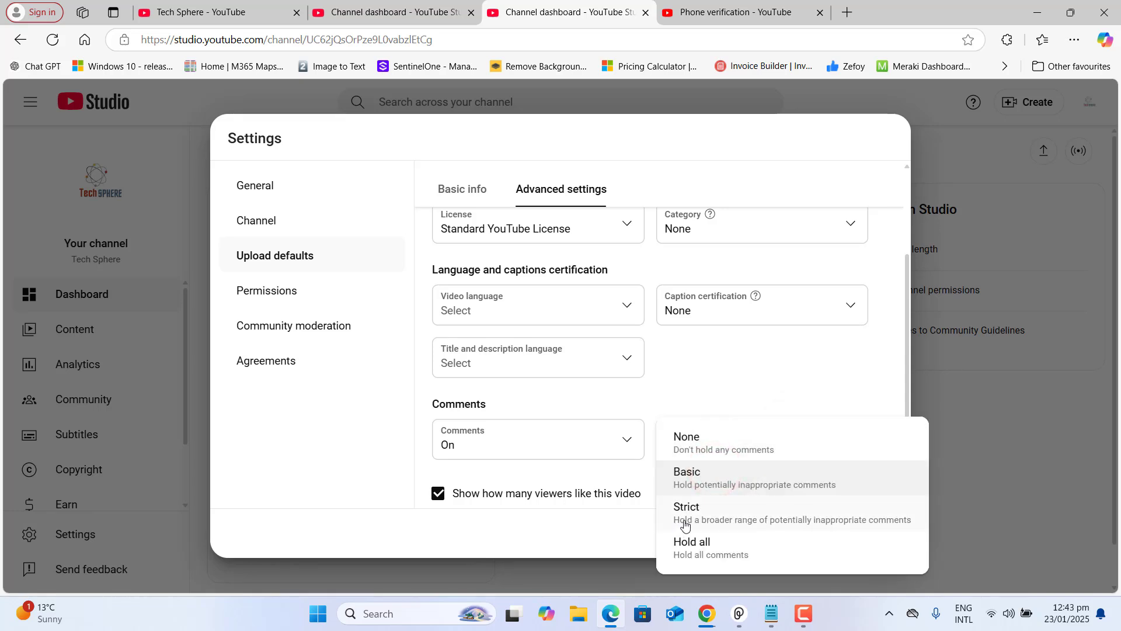
{"action": "left_click", "coordinate": [685, 521]}
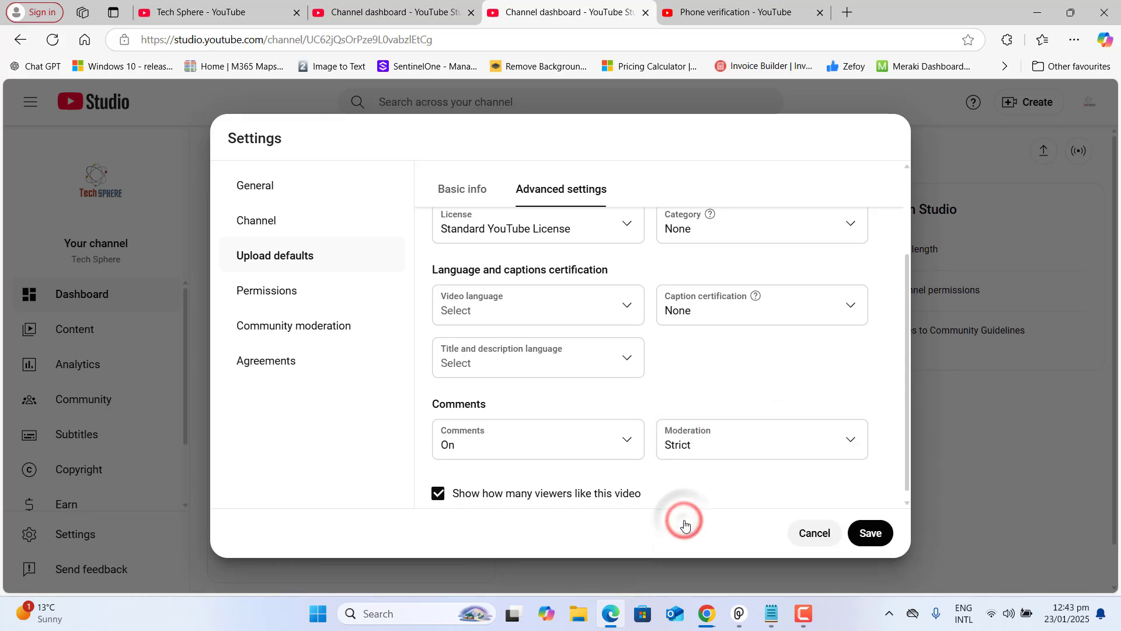
{"action": "left_click", "coordinate": [872, 533]}
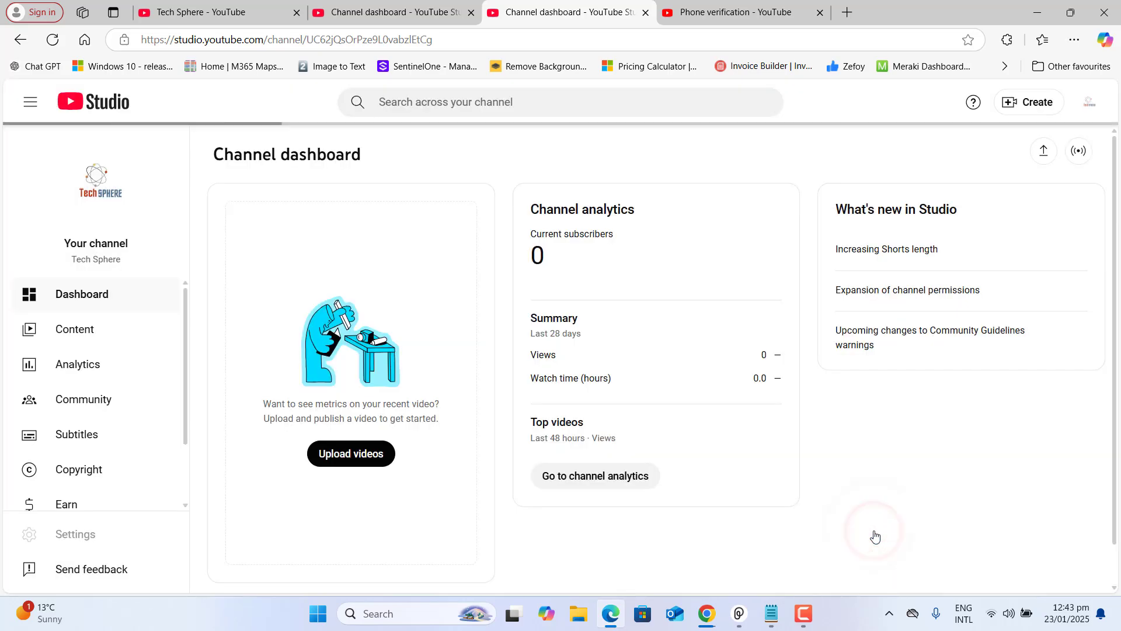
In Channel advanced settings, mark the channel as not made for kids and save
{"action": "left_click", "coordinate": [75, 534]}
{"action": "left_click", "coordinate": [272, 222]}
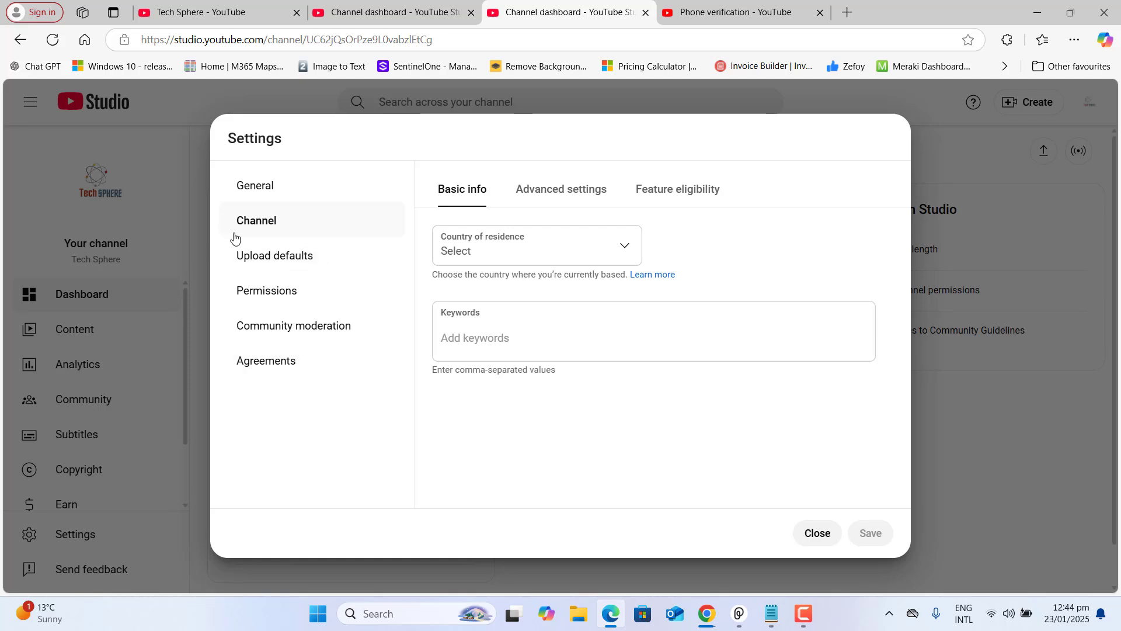
{"action": "left_click", "coordinate": [581, 190]}
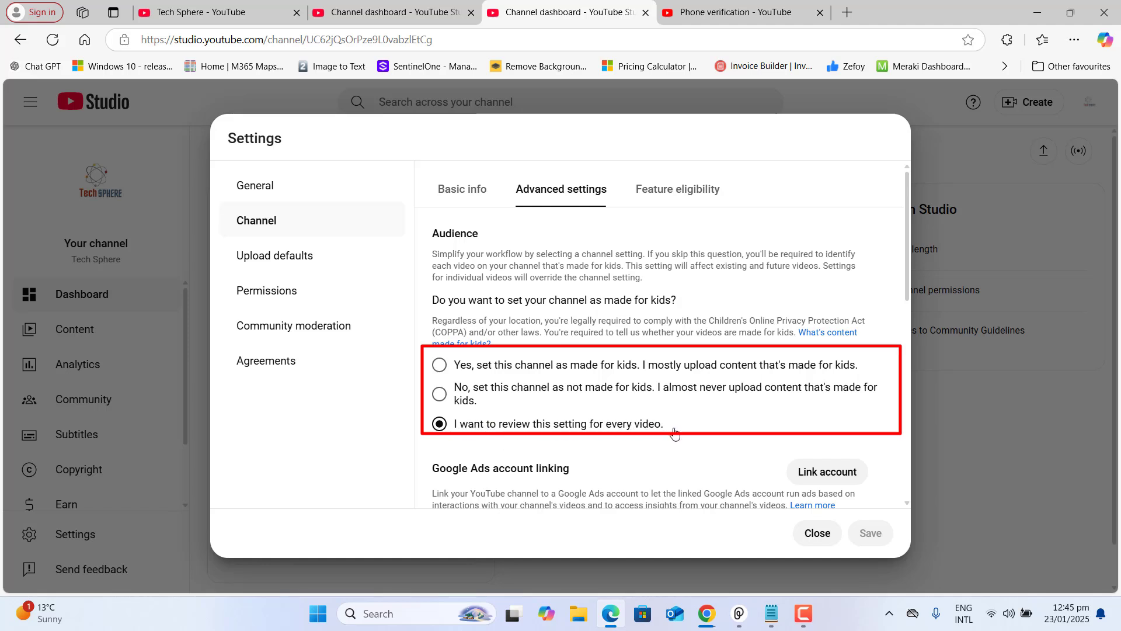
{"action": "left_click", "coordinate": [440, 394]}
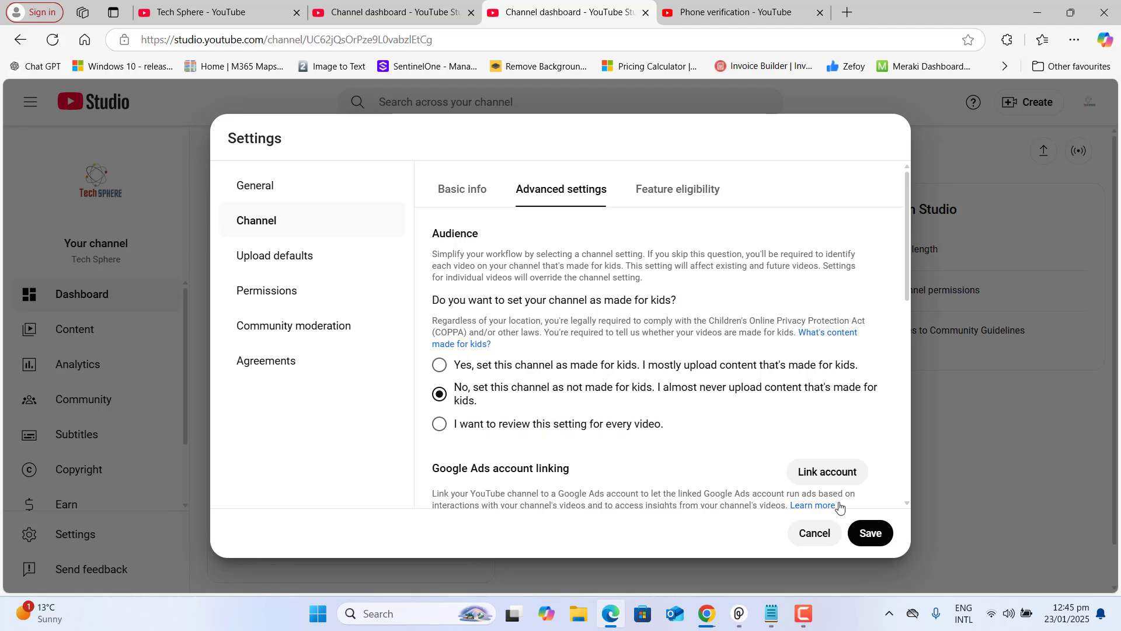
{"action": "left_click", "coordinate": [878, 534]}
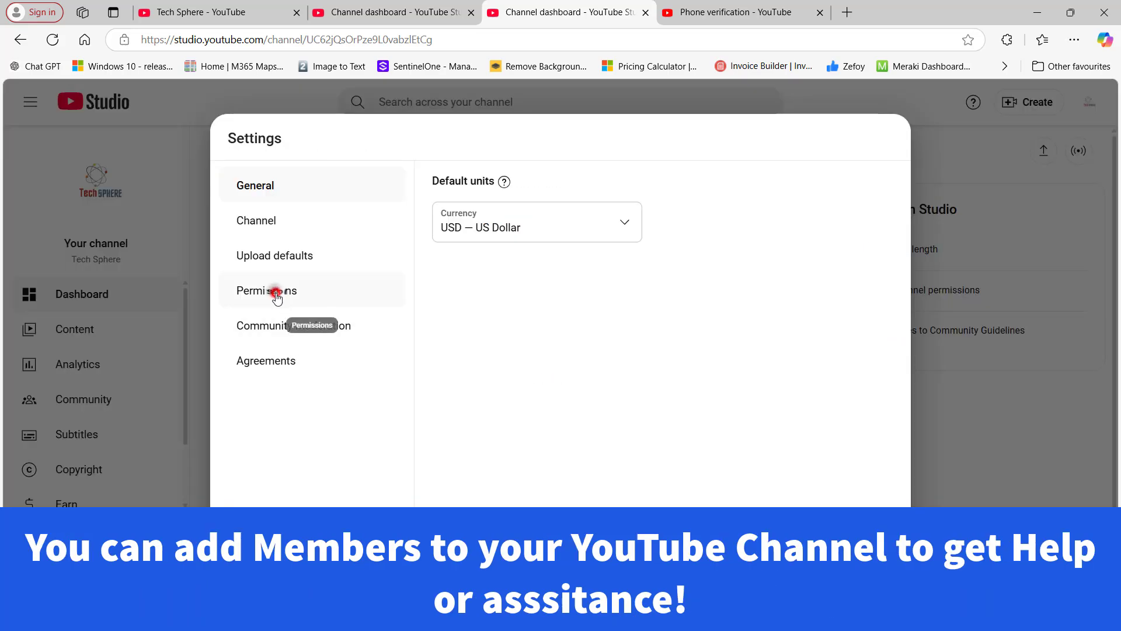
Review the access roles in the Permissions invite, then close it without inviting anyone
{"action": "left_click", "coordinate": [278, 298]}
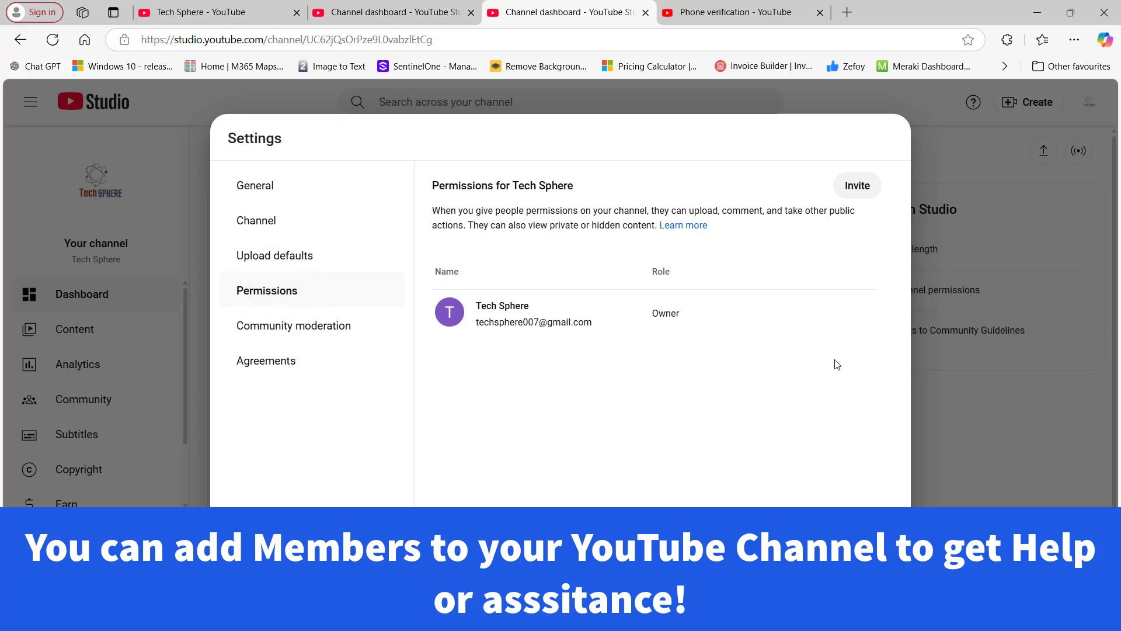
{"action": "left_click", "coordinate": [863, 182]}
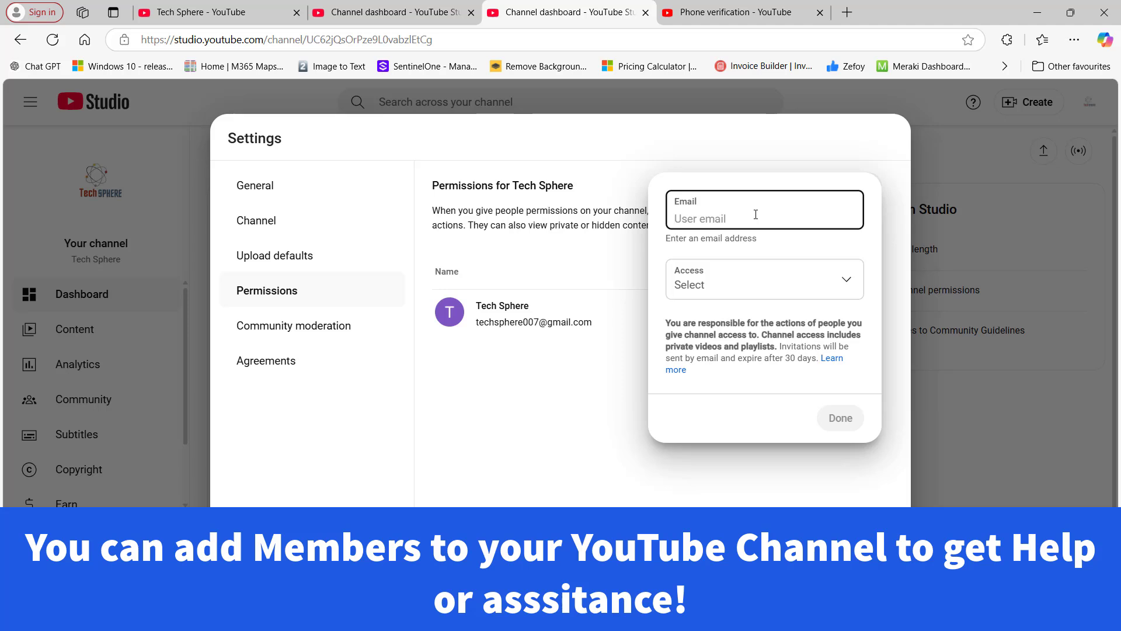
{"action": "left_click", "coordinate": [843, 283]}
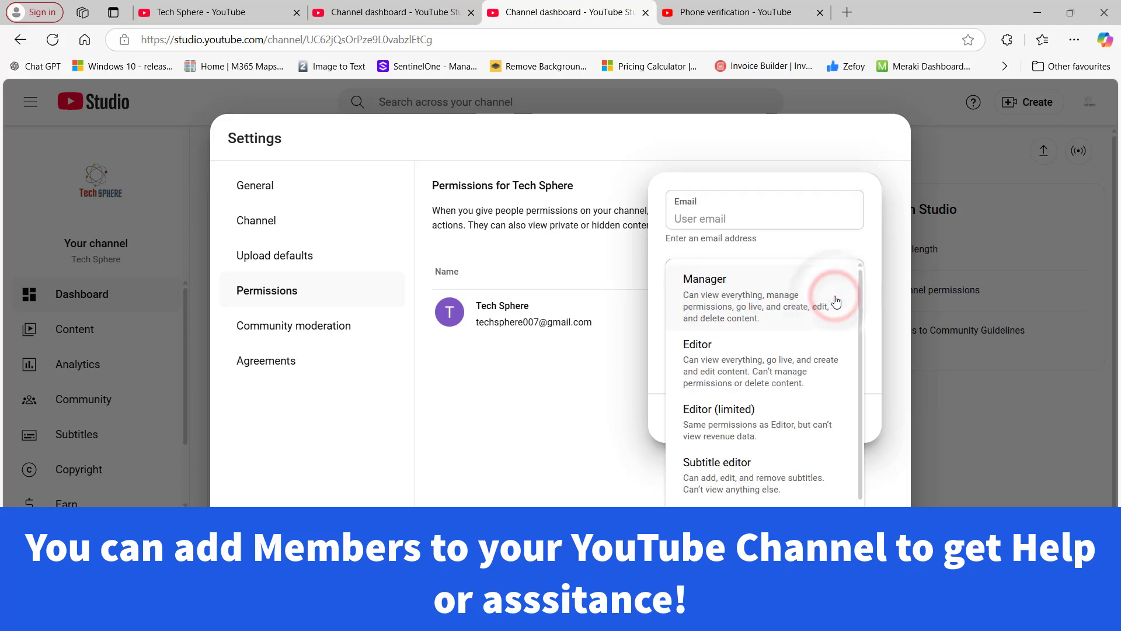
{"action": "left_click_drag", "start_coordinate": [860, 327], "coordinate": [860, 375]}
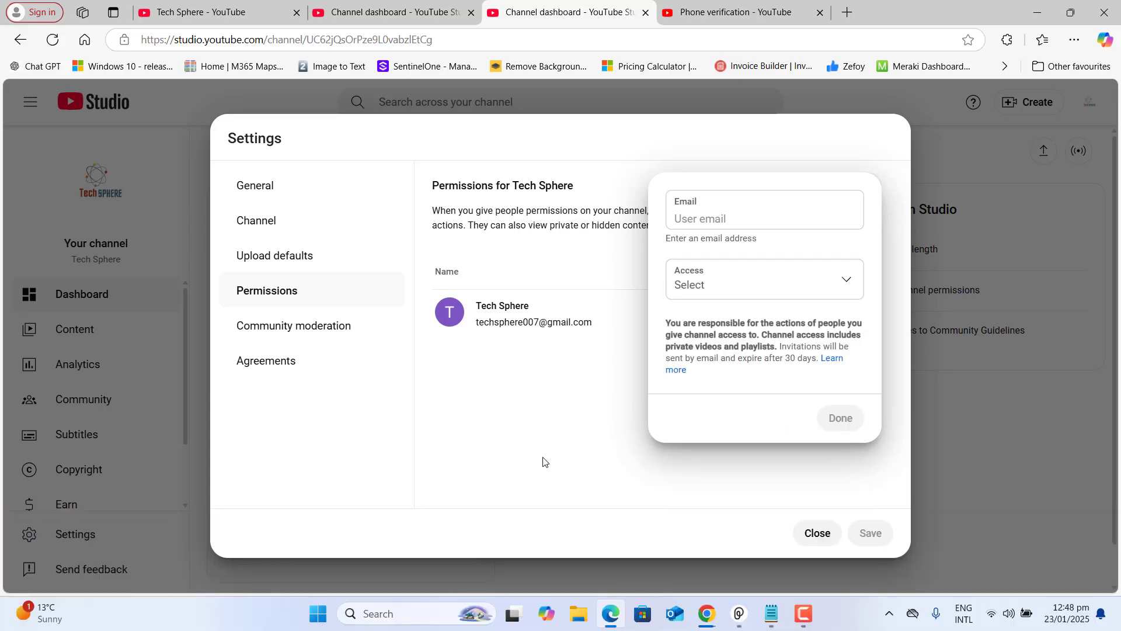
{"action": "left_click", "coordinate": [542, 457]}
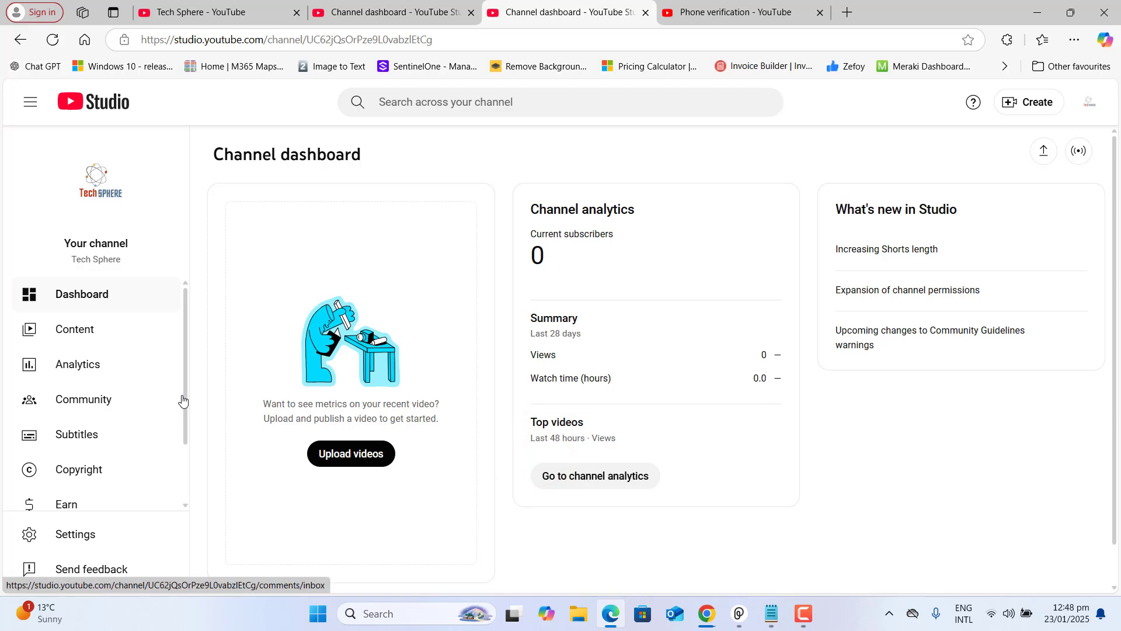
On the Customization page, paste a business e-mail into the Contact info field
{"action": "scroll", "coordinate": [181, 398], "scroll_direction": "down", "scroll_amount": 2}
{"action": "left_click", "coordinate": [108, 463]}
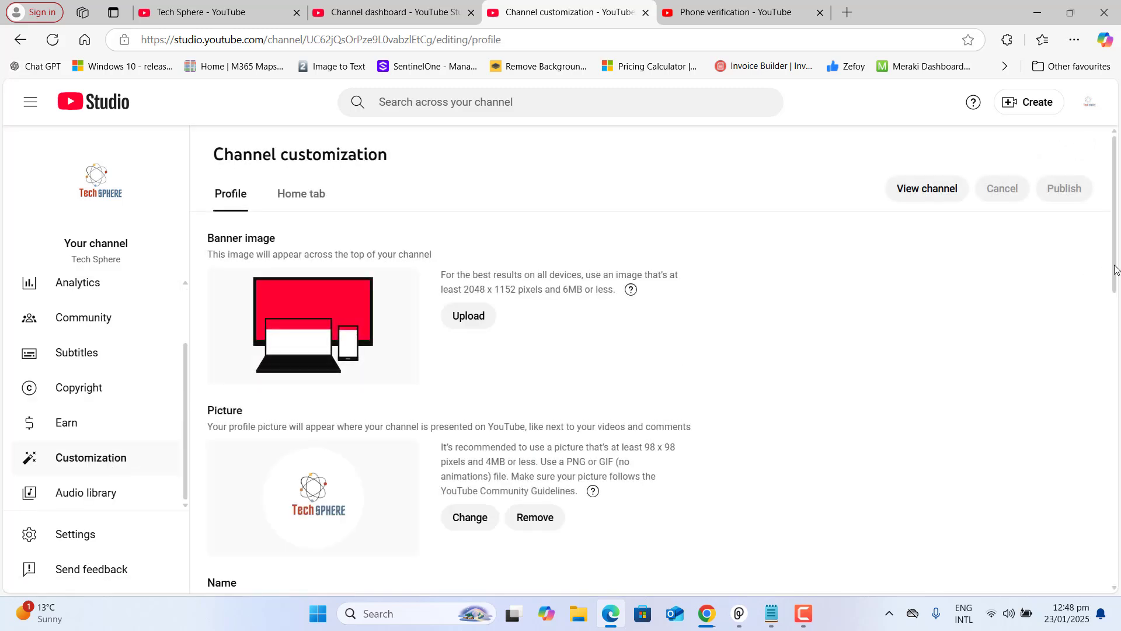
{"action": "scroll", "coordinate": [1115, 265], "scroll_direction": "down", "scroll_amount": 3}
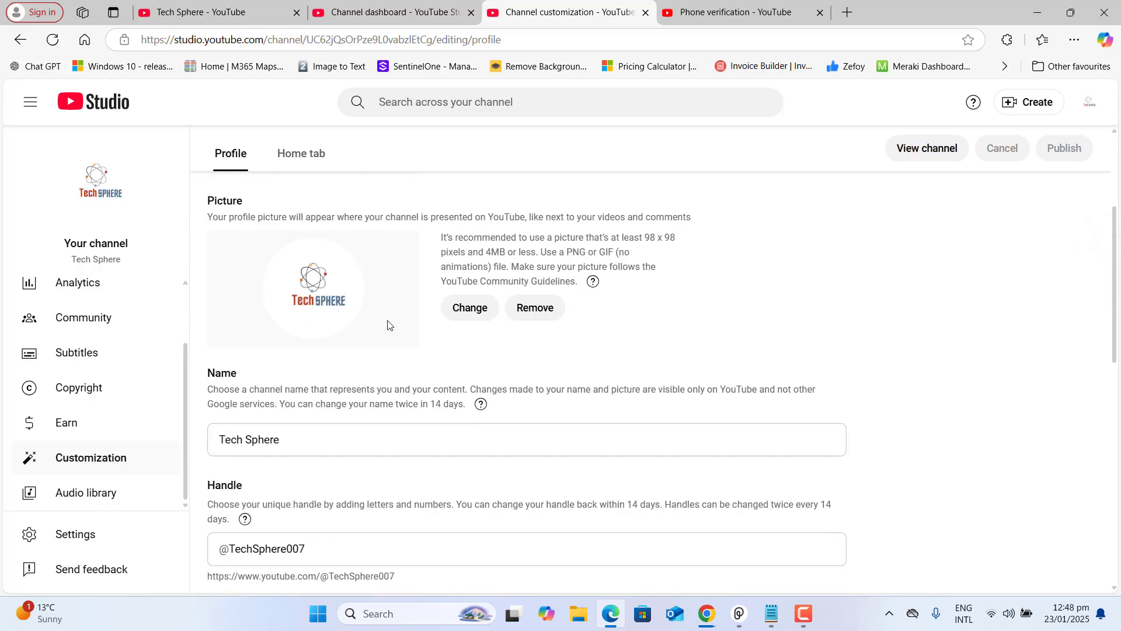
{"action": "left_click", "coordinate": [303, 437]}
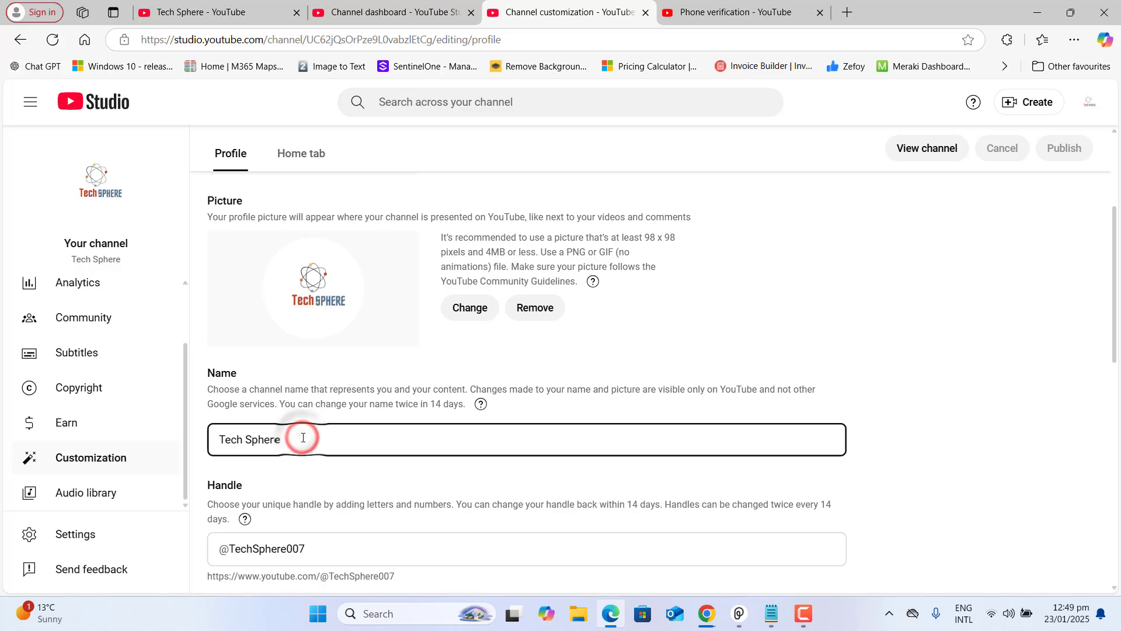
{"action": "left_click", "coordinate": [333, 555]}
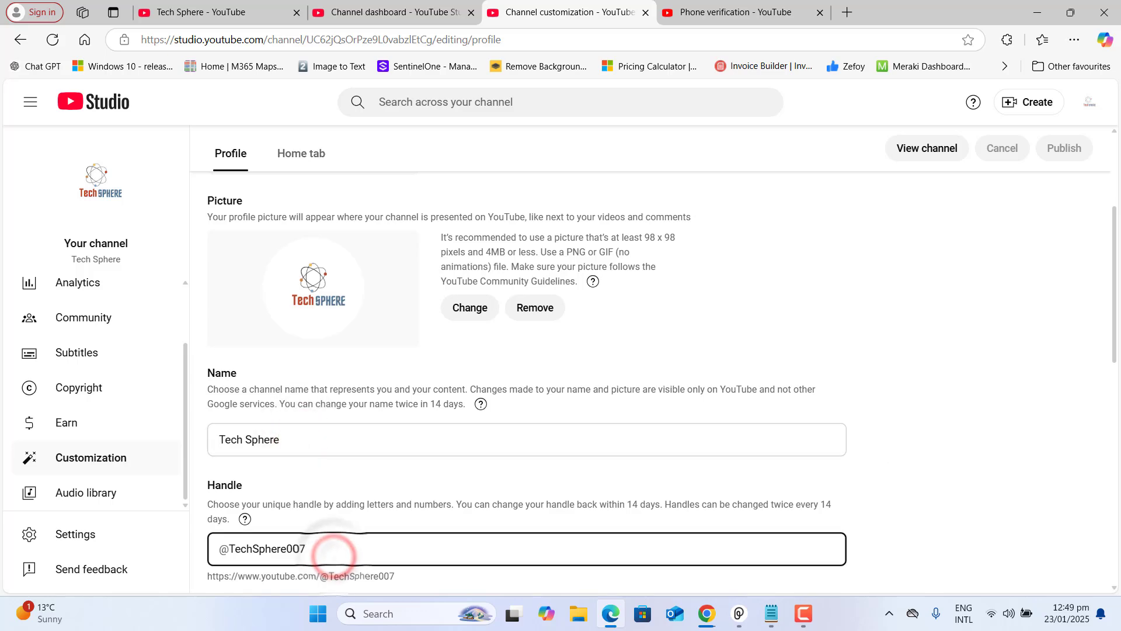
{"action": "left_click_drag", "start_coordinate": [1115, 294], "coordinate": [1089, 564]}
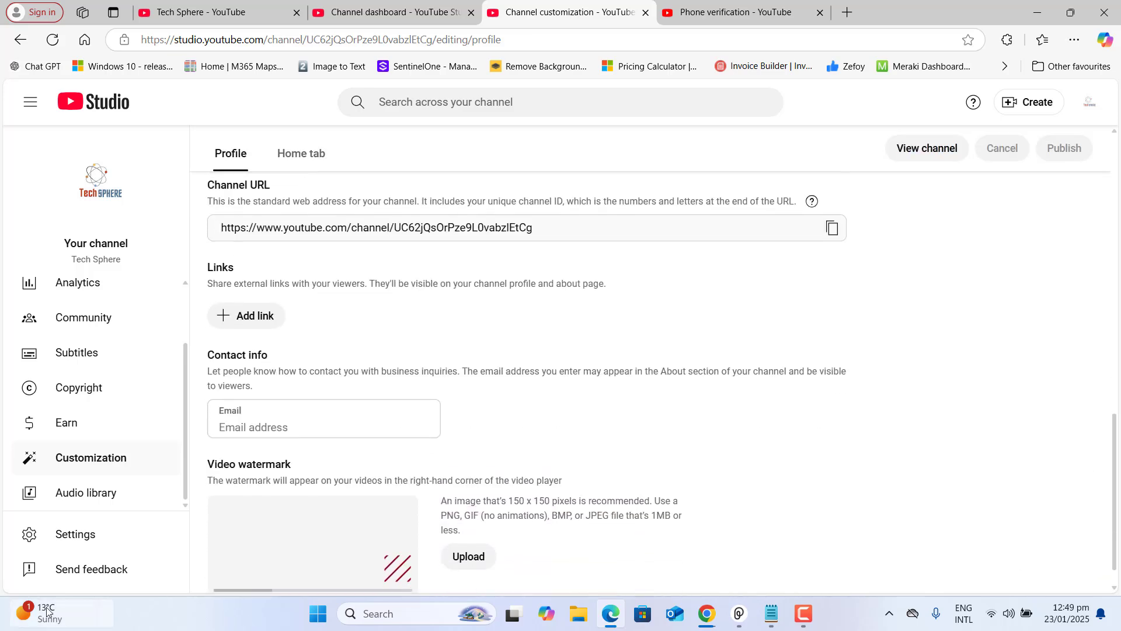
{"action": "left_click", "coordinate": [240, 425]}
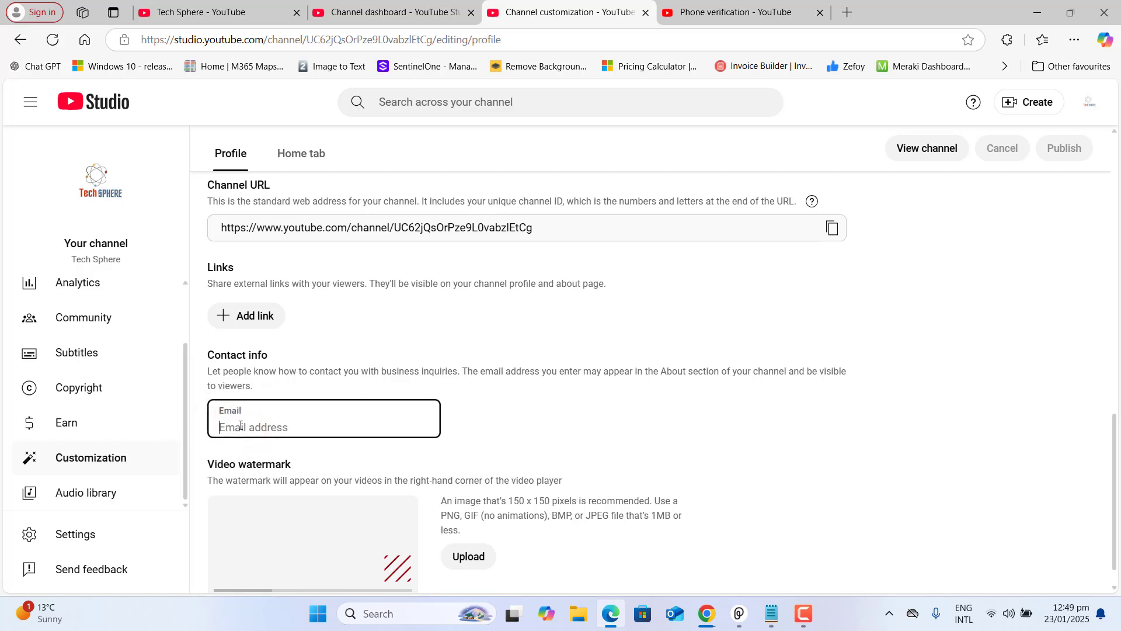
{"action": "key", "text": "ctrl+v"}
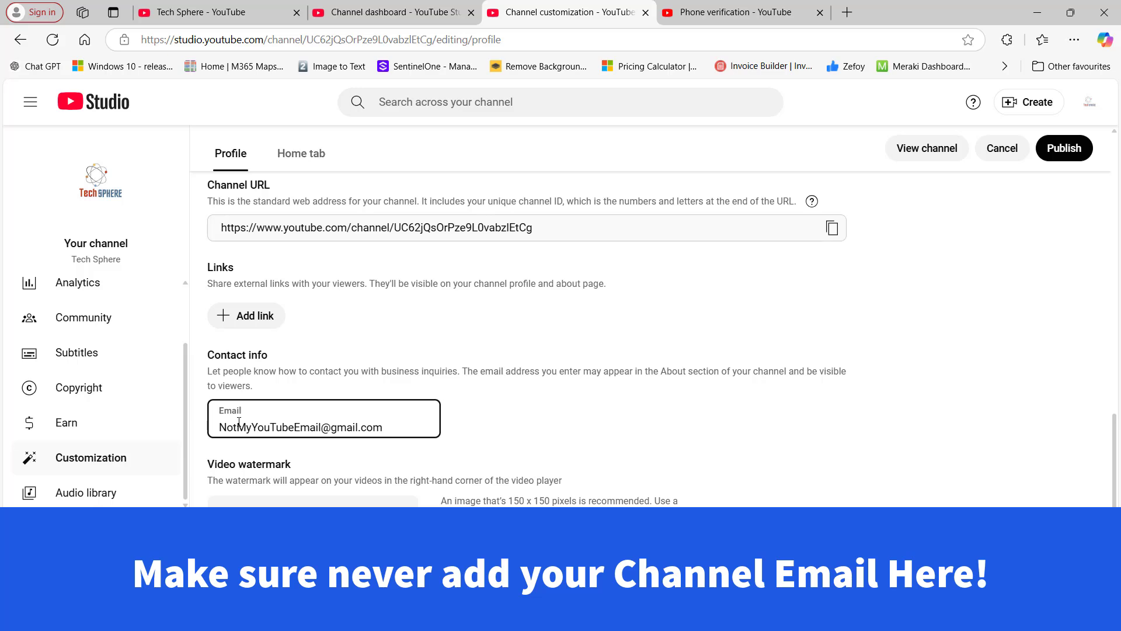
Paste the Tech Sphere welcome description and delete its stray leading quote mark
{"action": "scroll", "coordinate": [1120, 365], "scroll_direction": "up", "scroll_amount": 8}
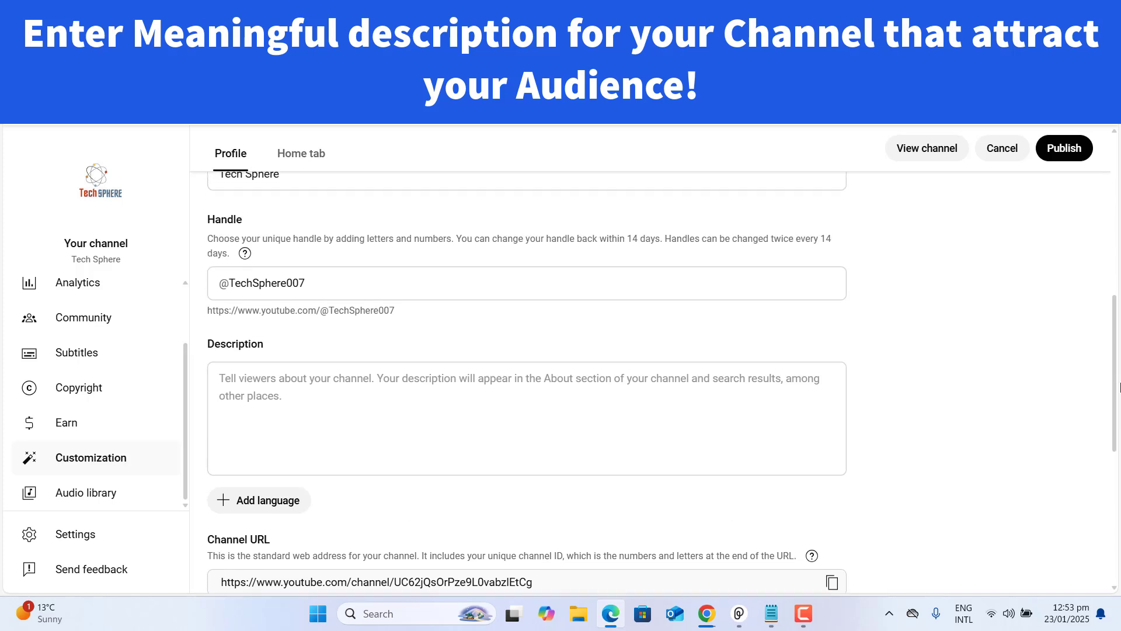
{"action": "left_click", "coordinate": [446, 492]}
{"action": "type", "text": "\"Welcome to Tech Sphere – your ultimate destination for the latest in technology, gadgets, innovations, and digital trends. From in-depth reviews to easy-to-follow tech guides, we simplify the complex and bring you closer to the future. Join us to explore the tech world, one sphere at a time!\""}
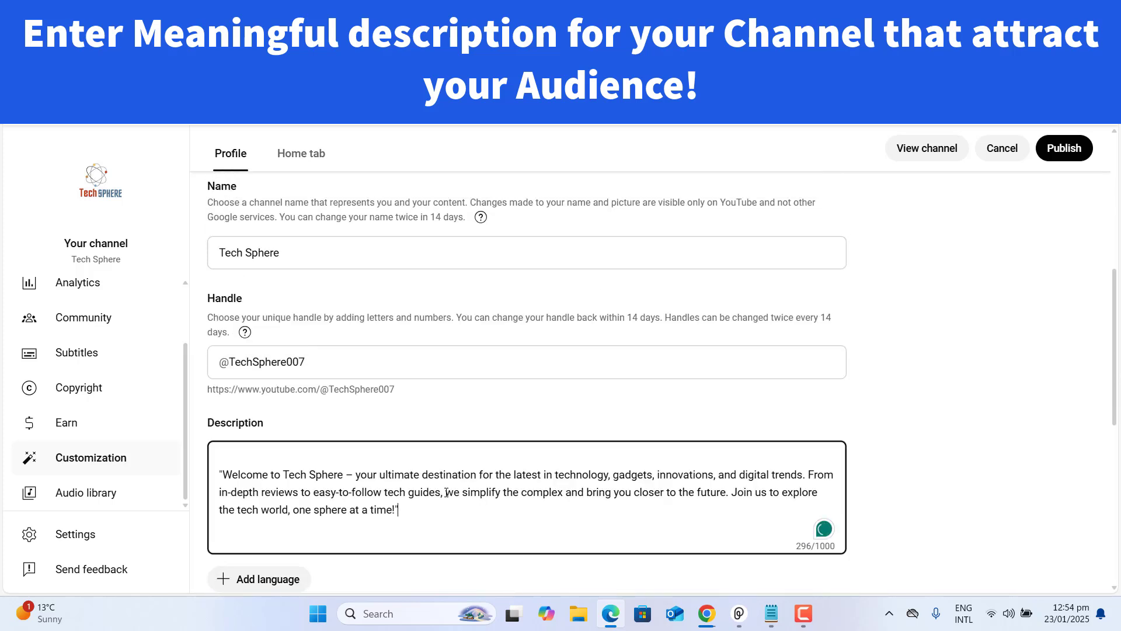
{"action": "left_click", "coordinate": [223, 473]}
{"action": "key", "text": "BackSpace"}
{"action": "key", "text": "BackSpace"}
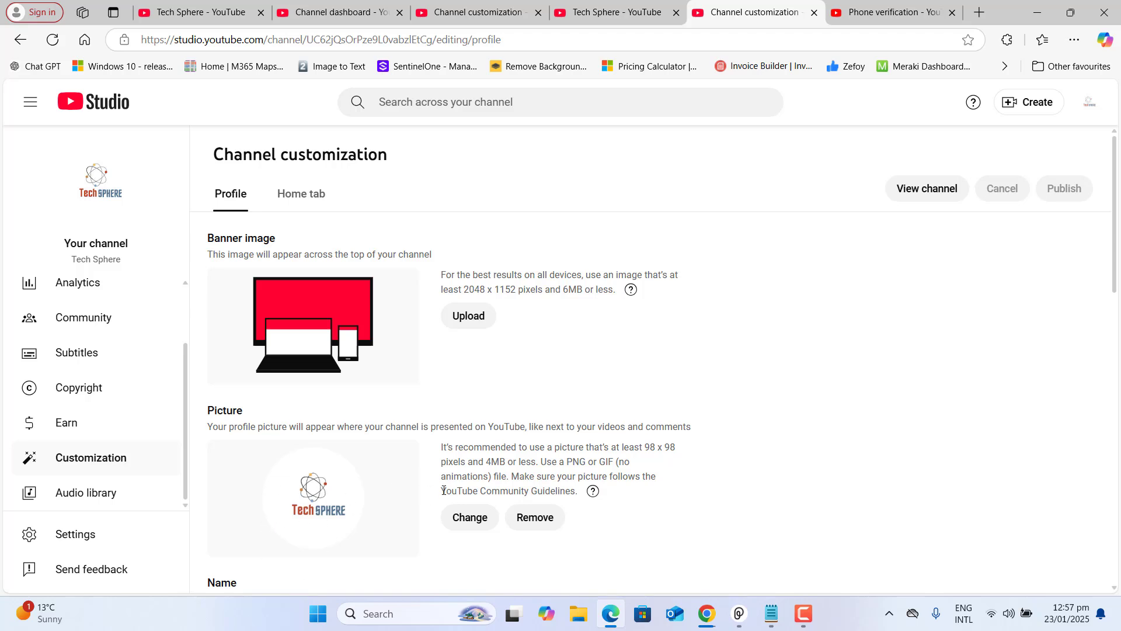
Start a banner image upload and browse to the Desktop folder in the file picker
{"action": "left_click_drag", "start_coordinate": [443, 446], "coordinate": [587, 490]}
{"action": "left_click", "coordinate": [837, 414]}
{"action": "left_click", "coordinate": [478, 318]}
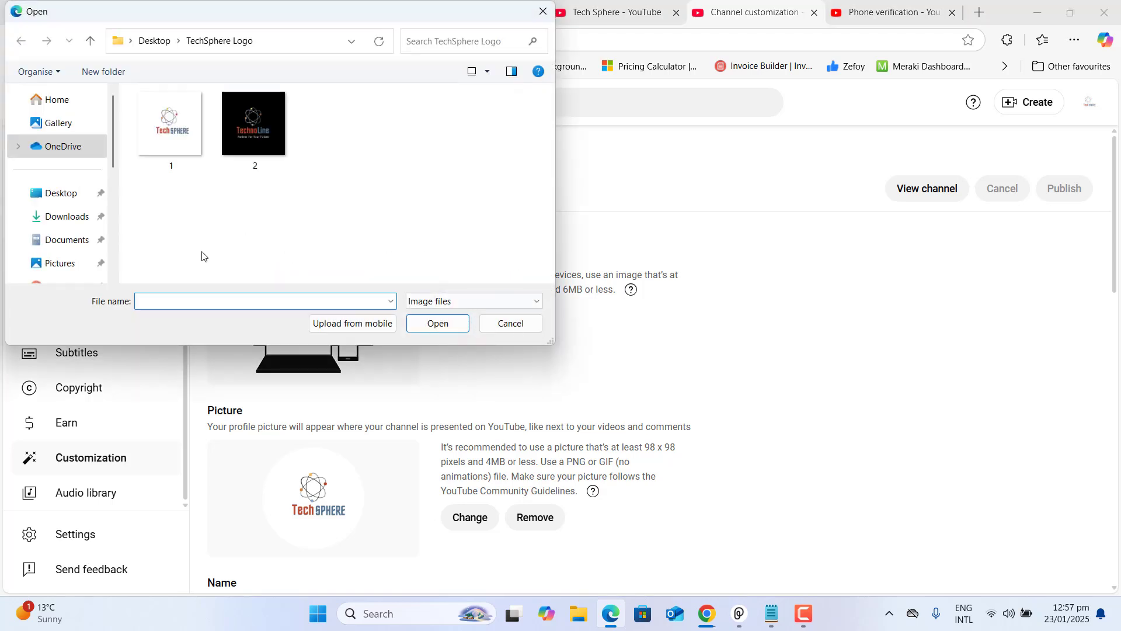
{"action": "left_click", "coordinate": [56, 192]}
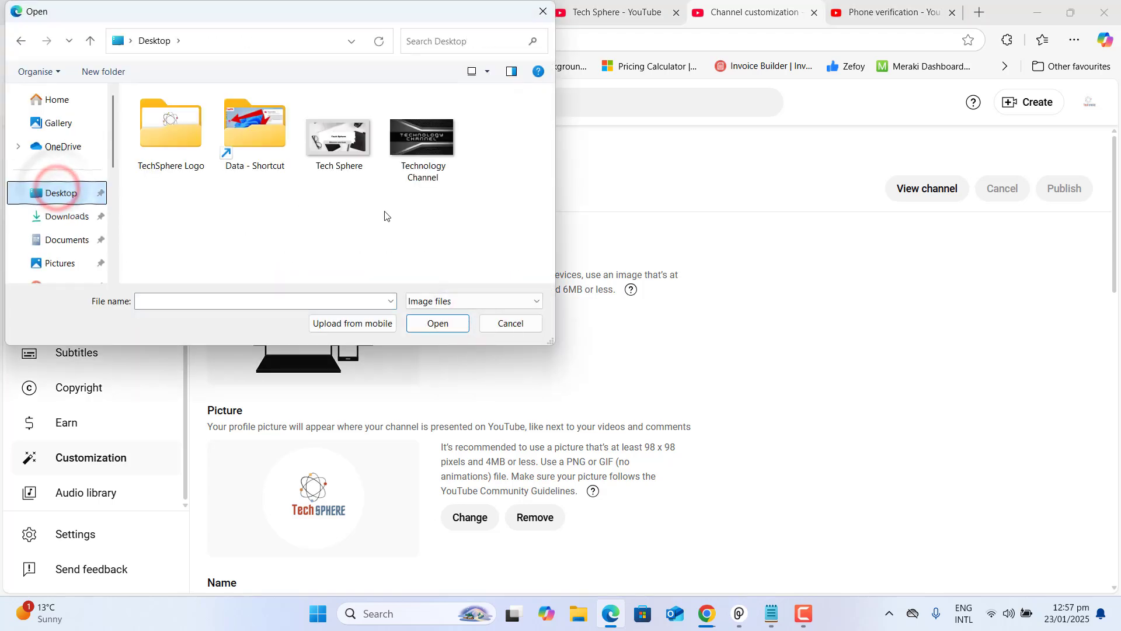
Set the Tech Sphere image as the channel banner, adjusting and confirming its crop
{"action": "double_click", "coordinate": [342, 139]}
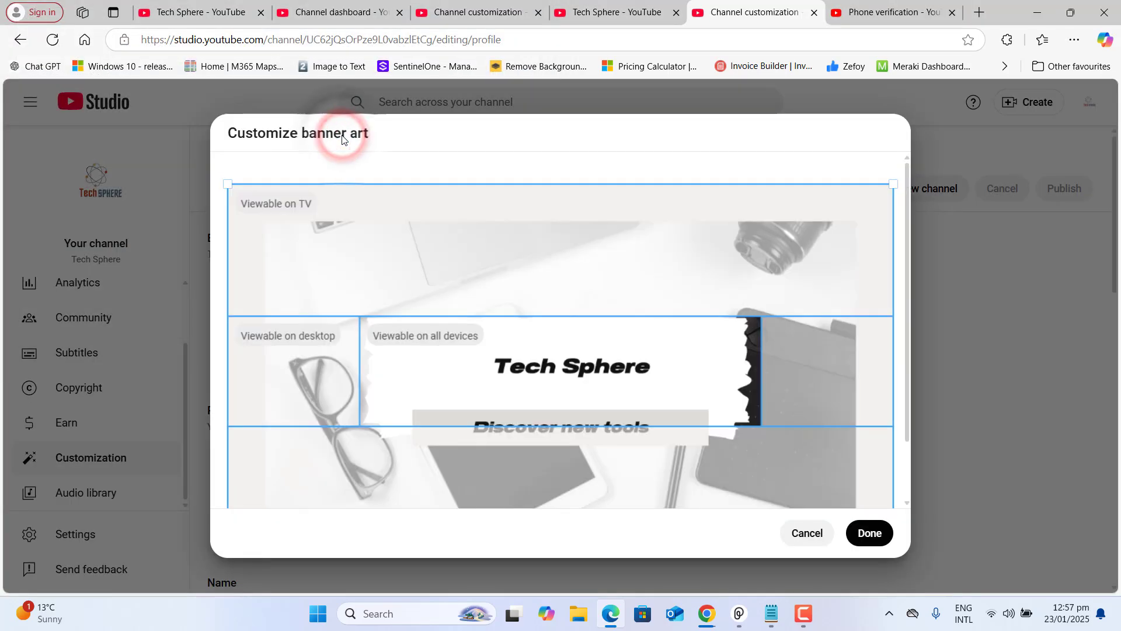
{"action": "left_click", "coordinate": [486, 365]}
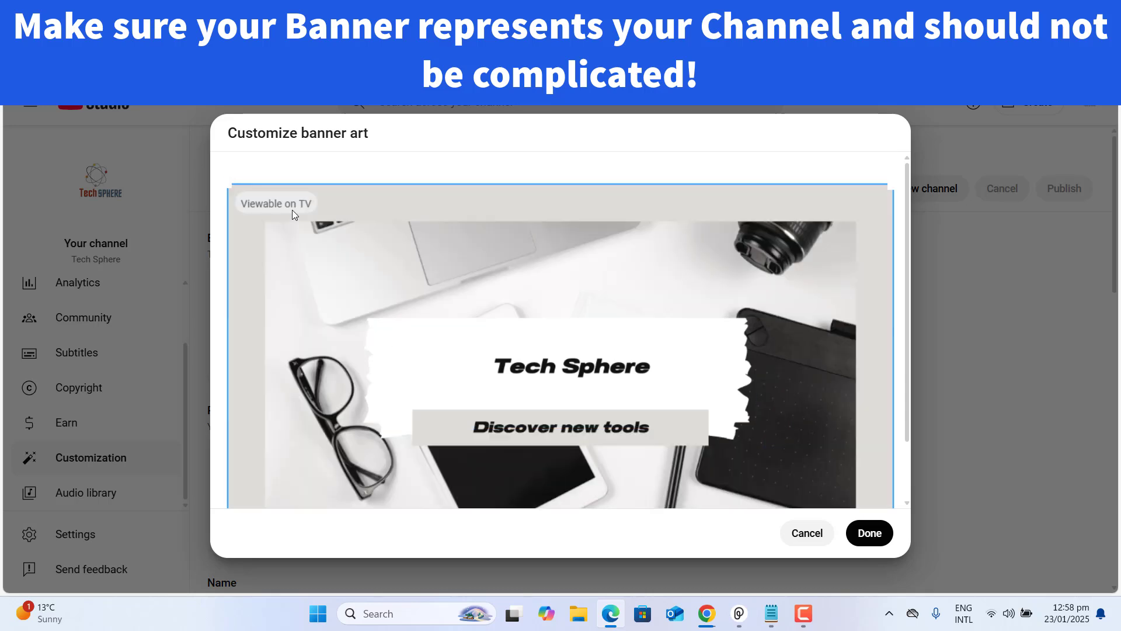
{"action": "left_click", "coordinate": [292, 210]}
{"action": "left_click_drag", "start_coordinate": [908, 283], "coordinate": [907, 362]}
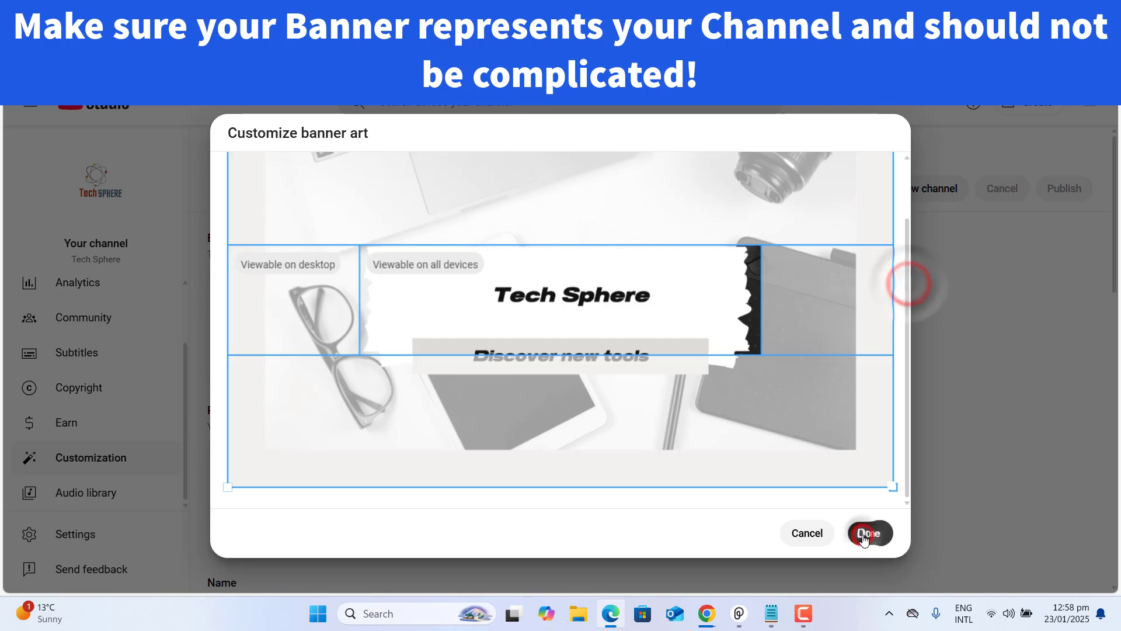
{"action": "left_click", "coordinate": [865, 537]}
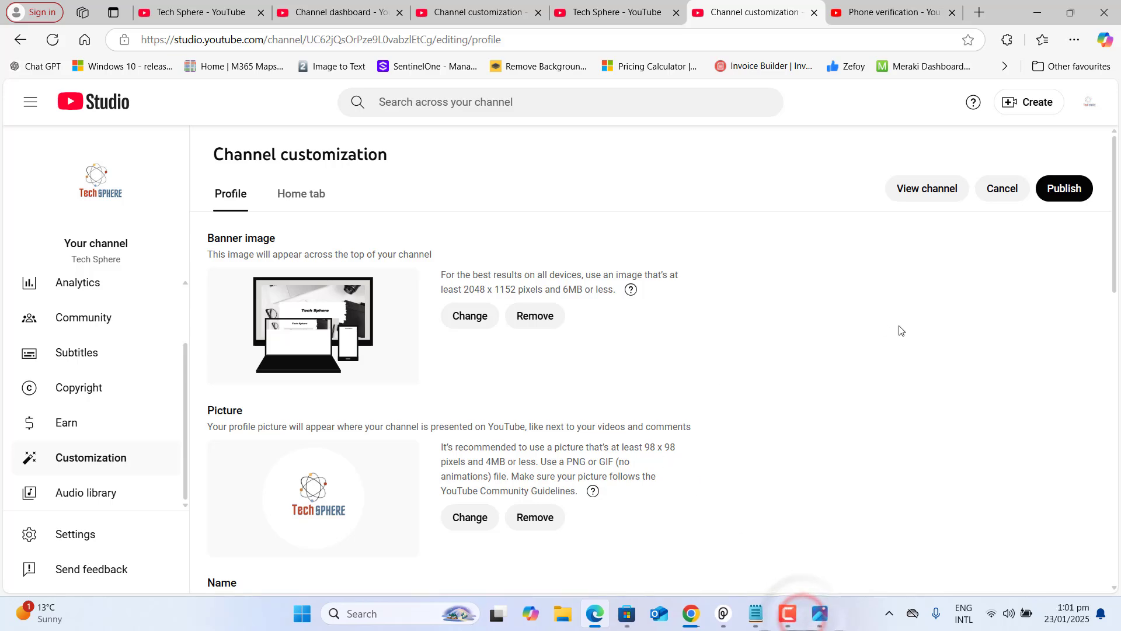
Scroll down to the Video watermark section and highlight its size recommendation
{"action": "left_click", "coordinate": [900, 331]}
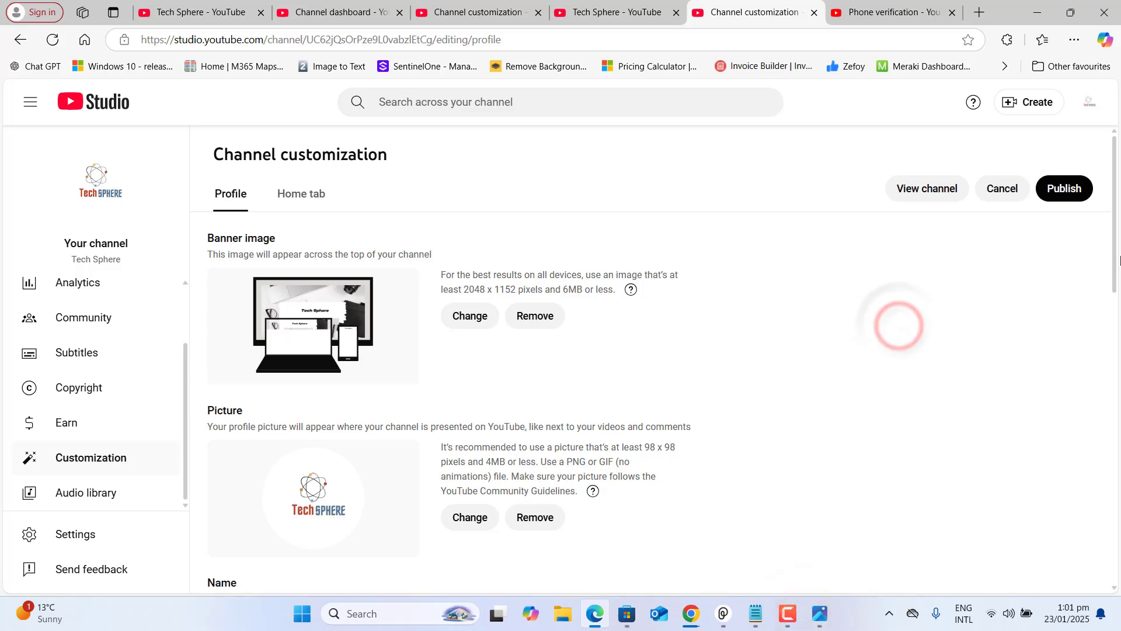
{"action": "left_click_drag", "start_coordinate": [1113, 267], "coordinate": [1079, 536]}
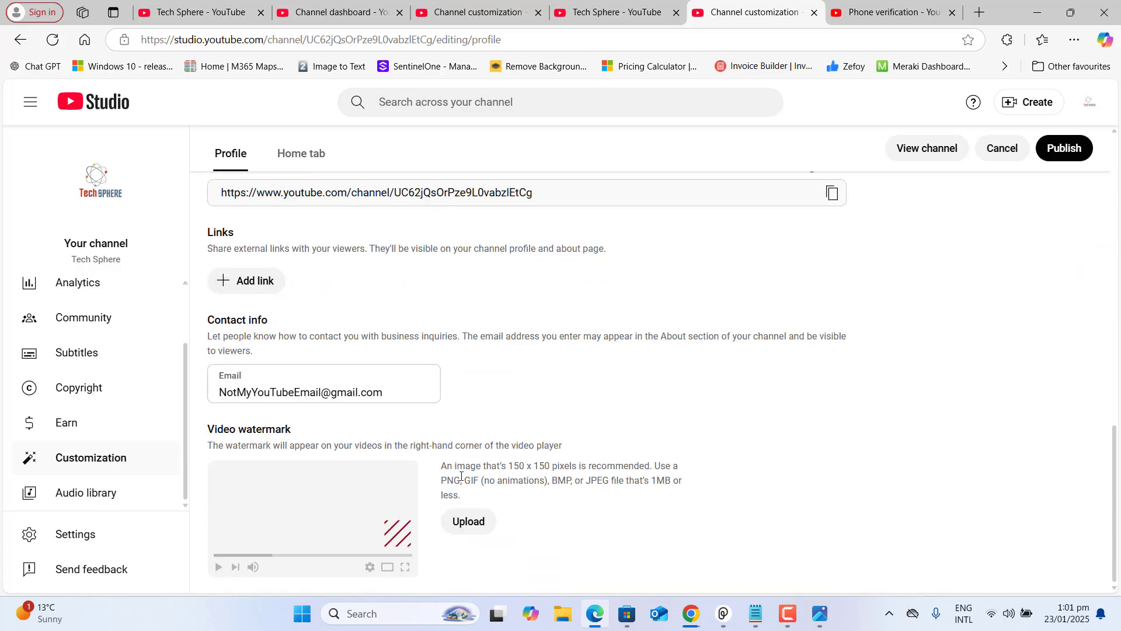
{"action": "left_click_drag", "start_coordinate": [444, 469], "coordinate": [600, 496]}
Upload the red Subscribe image as the video watermark, nudge its crop, and publish the changes
{"action": "left_click", "coordinate": [466, 526]}
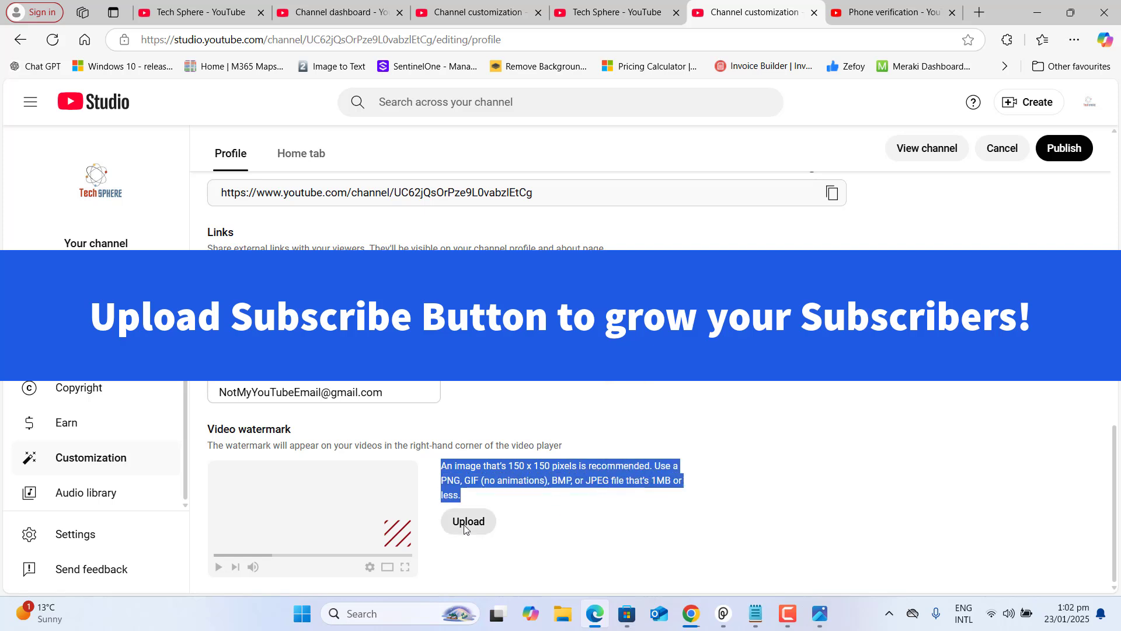
{"action": "left_click", "coordinate": [311, 169]}
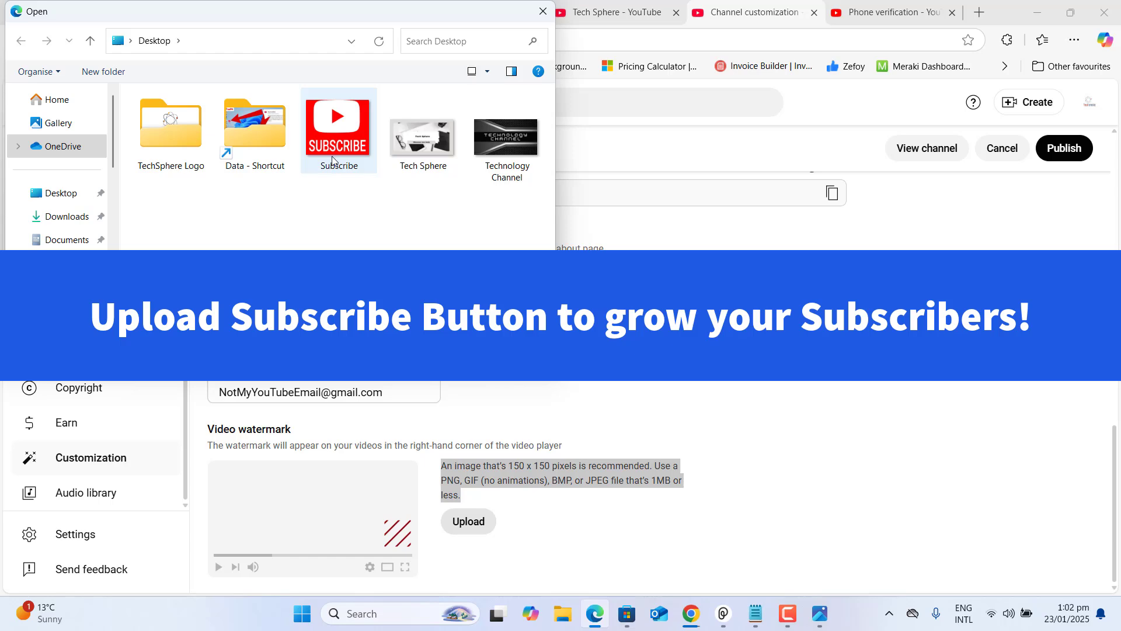
{"action": "double_click", "coordinate": [332, 156]}
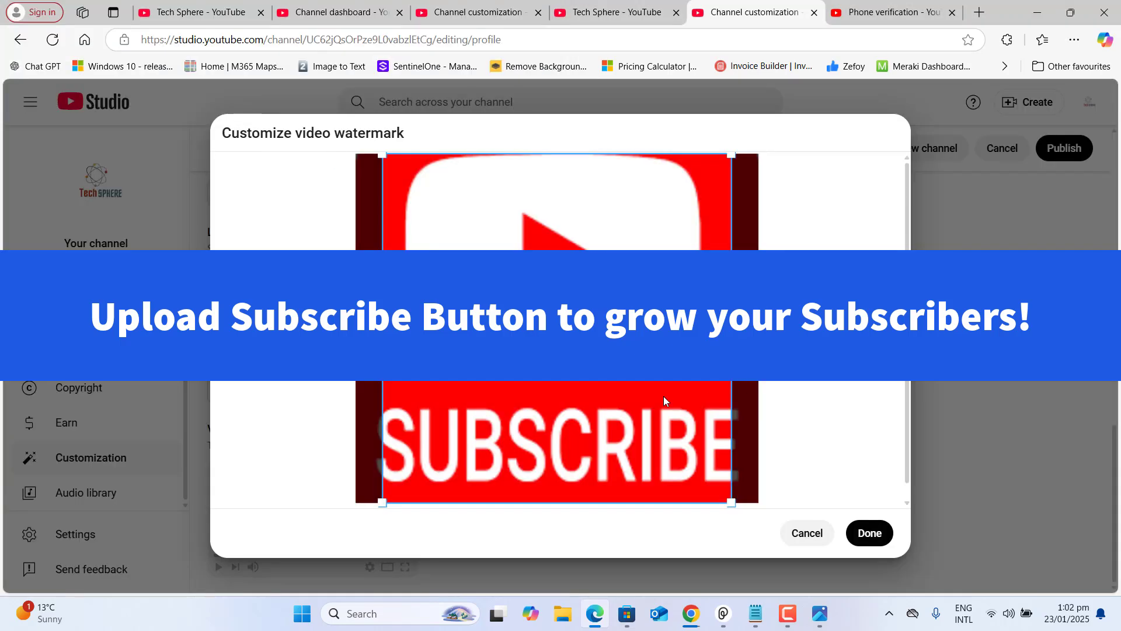
{"action": "left_click_drag", "start_coordinate": [663, 396], "coordinate": [661, 397]}
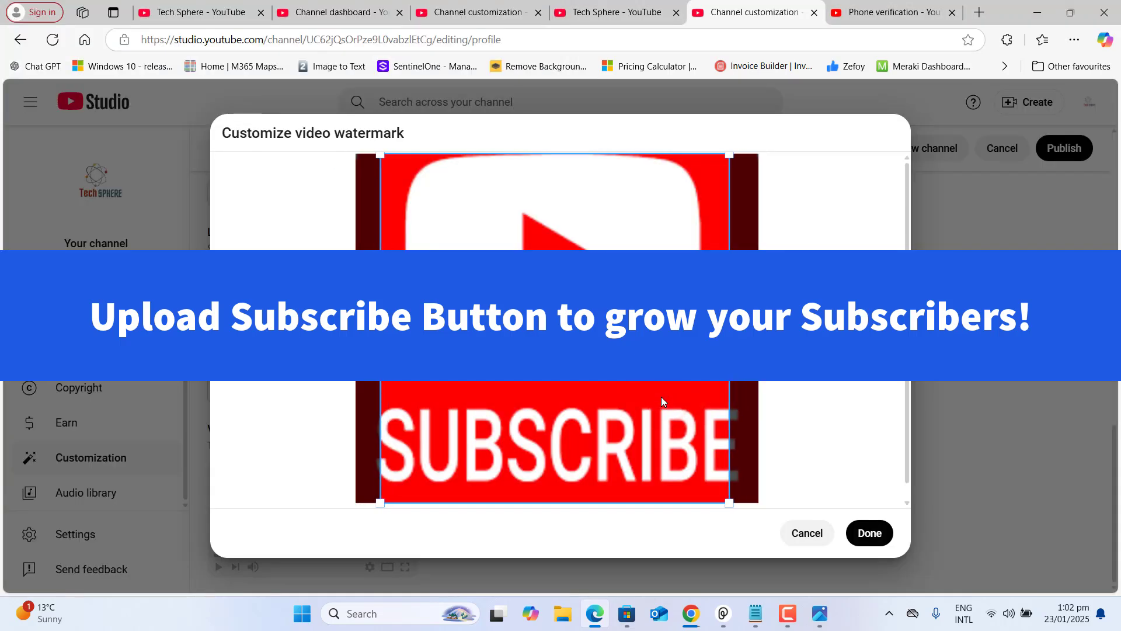
{"action": "left_click", "coordinate": [870, 532]}
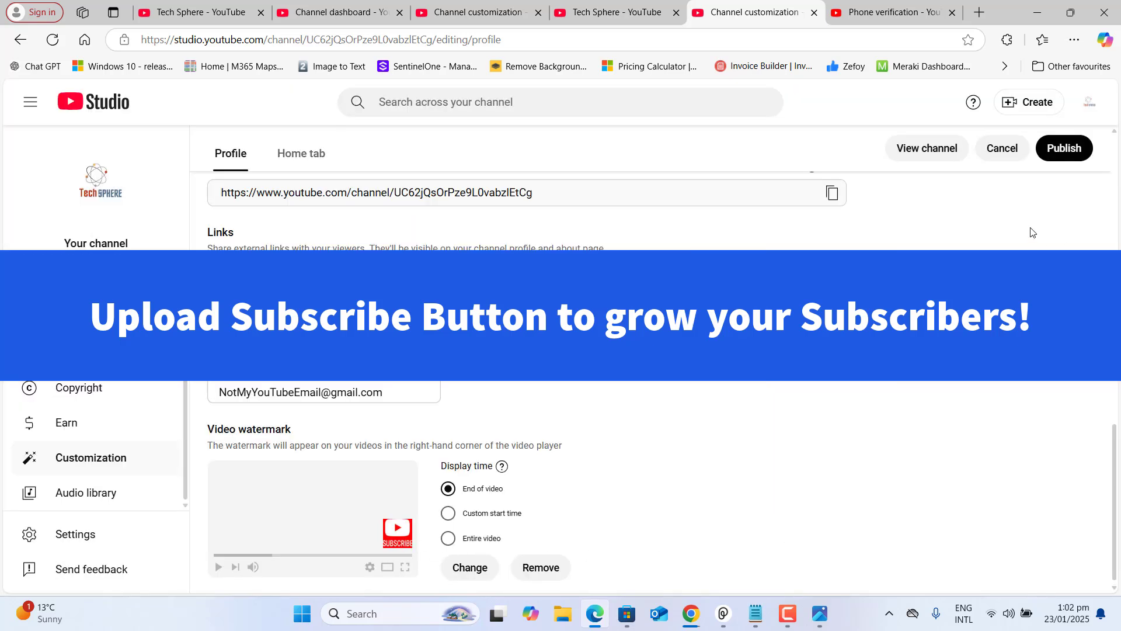
{"action": "left_click", "coordinate": [1063, 148]}
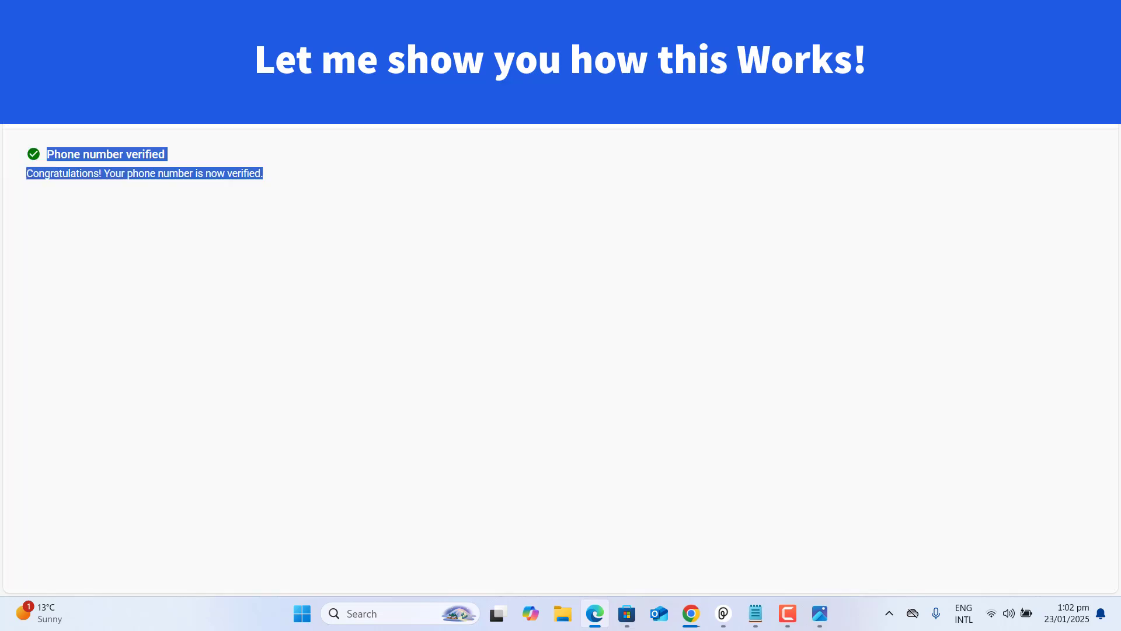
Test the watermark on the OneDrive Group Policy video by subscribing from its watermark card
{"action": "left_click", "coordinate": [373, 45]}
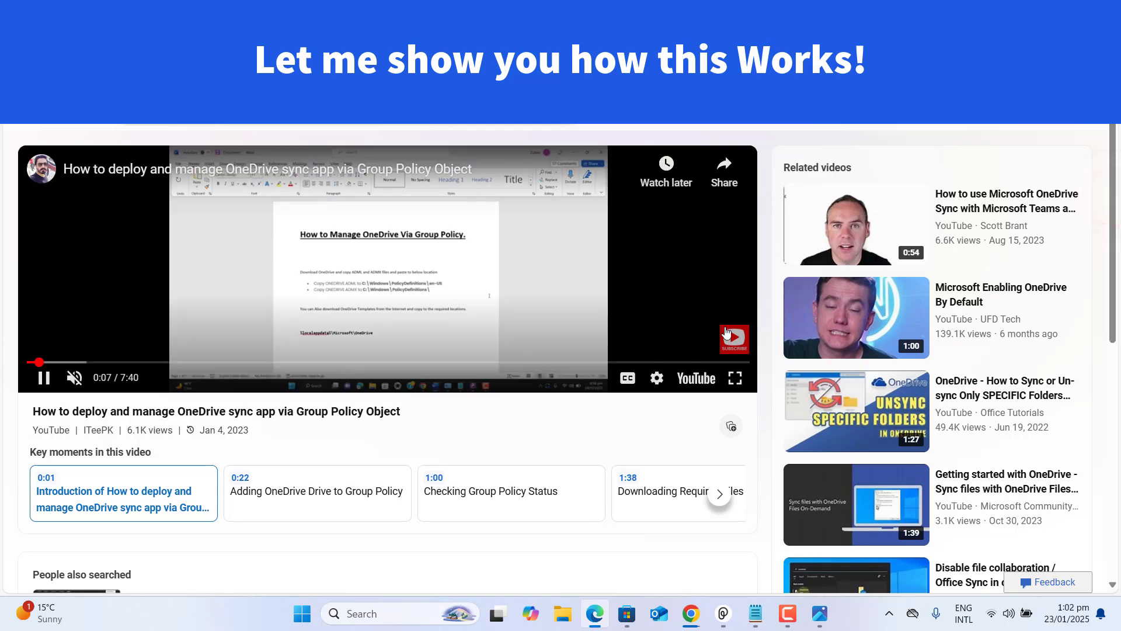
{"action": "mouse_move", "coordinate": [727, 336]}
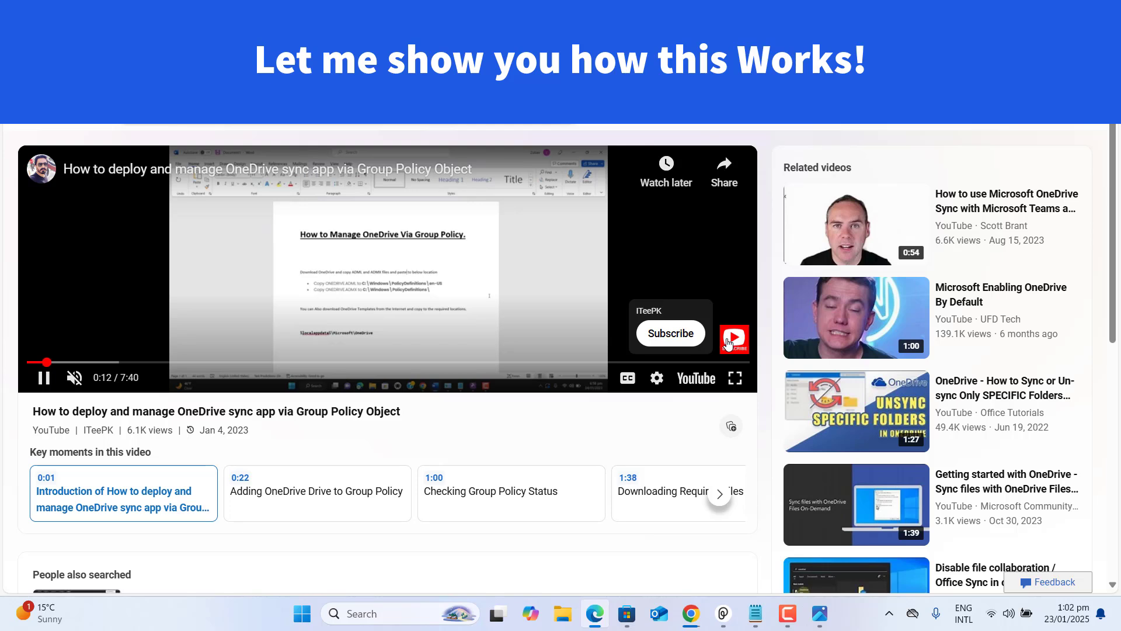
{"action": "left_click", "coordinate": [671, 335]}
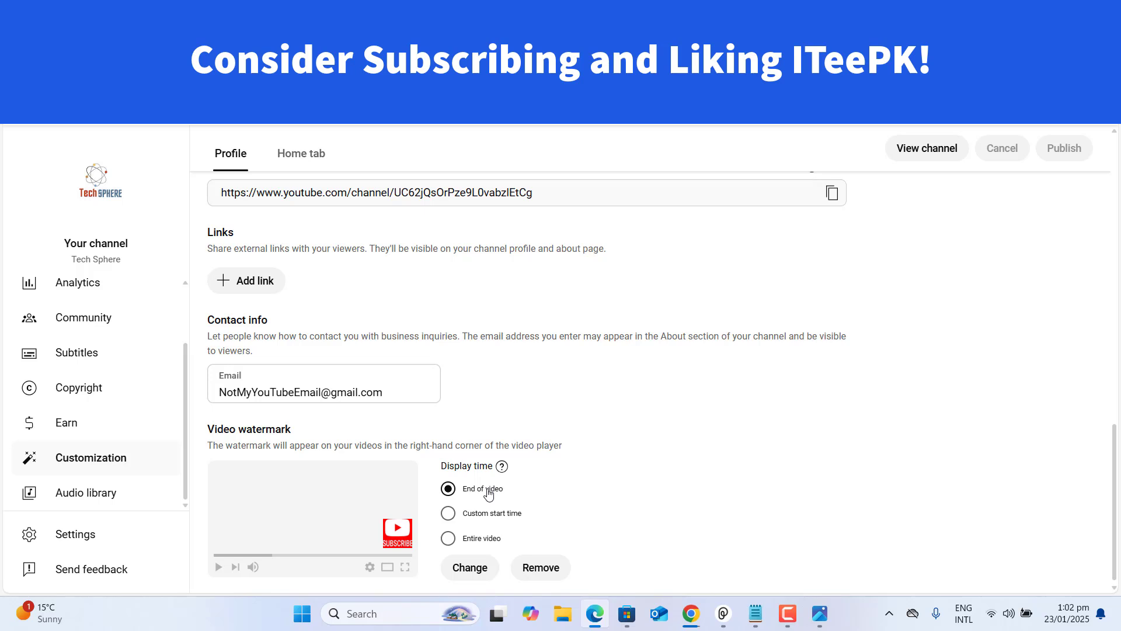
Change the watermark display time from Custom start time to Entire video and publish
{"action": "left_click", "coordinate": [451, 516]}
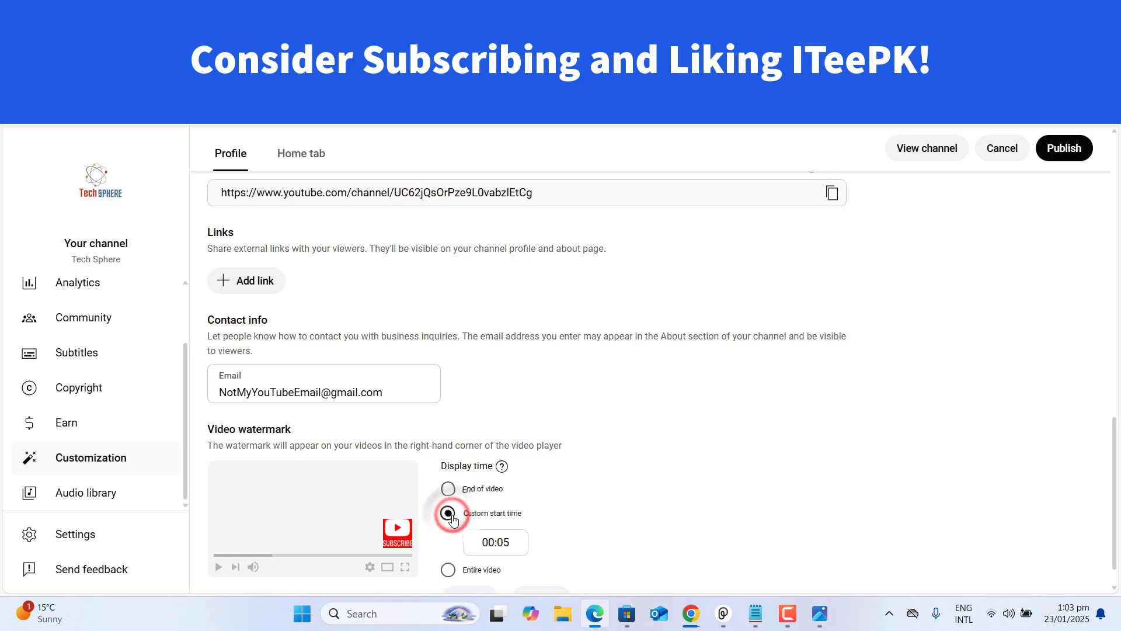
{"action": "left_click", "coordinate": [449, 571]}
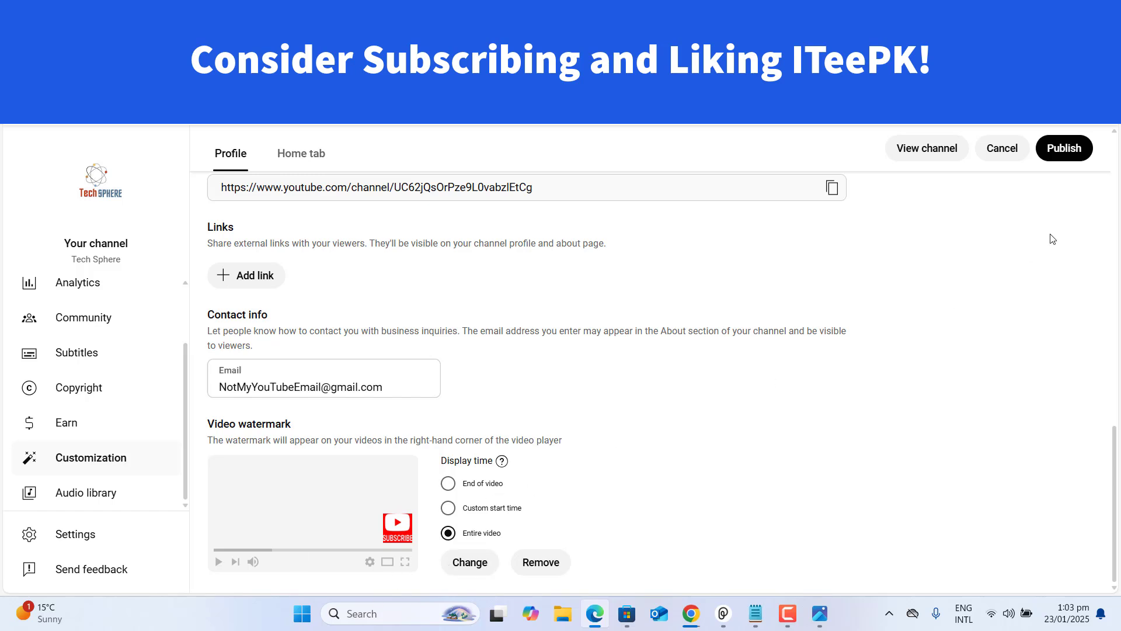
{"action": "left_click", "coordinate": [1081, 156]}
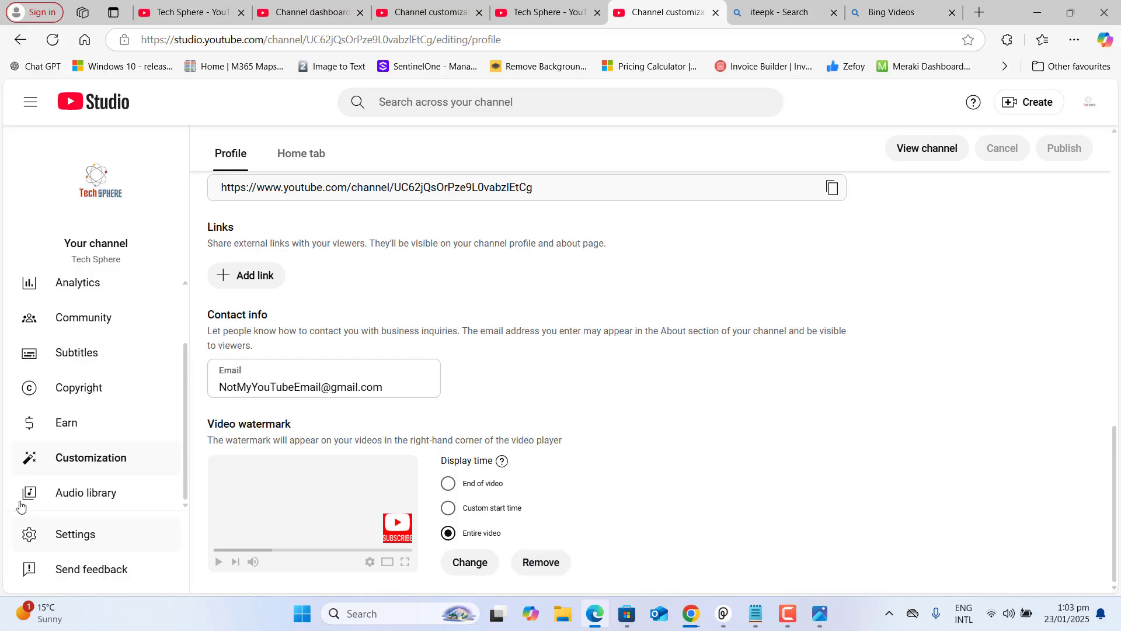
Browse the Audio library, preview the track Silica, and pause it
{"action": "left_click", "coordinate": [87, 498]}
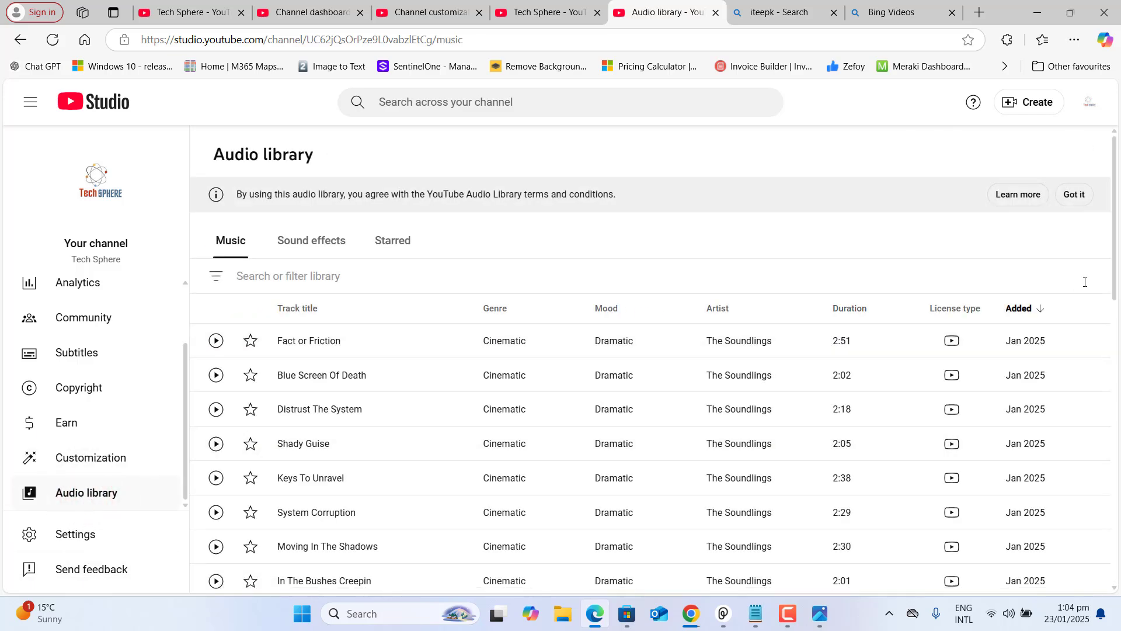
{"action": "left_click_drag", "start_coordinate": [1115, 274], "coordinate": [1120, 222]}
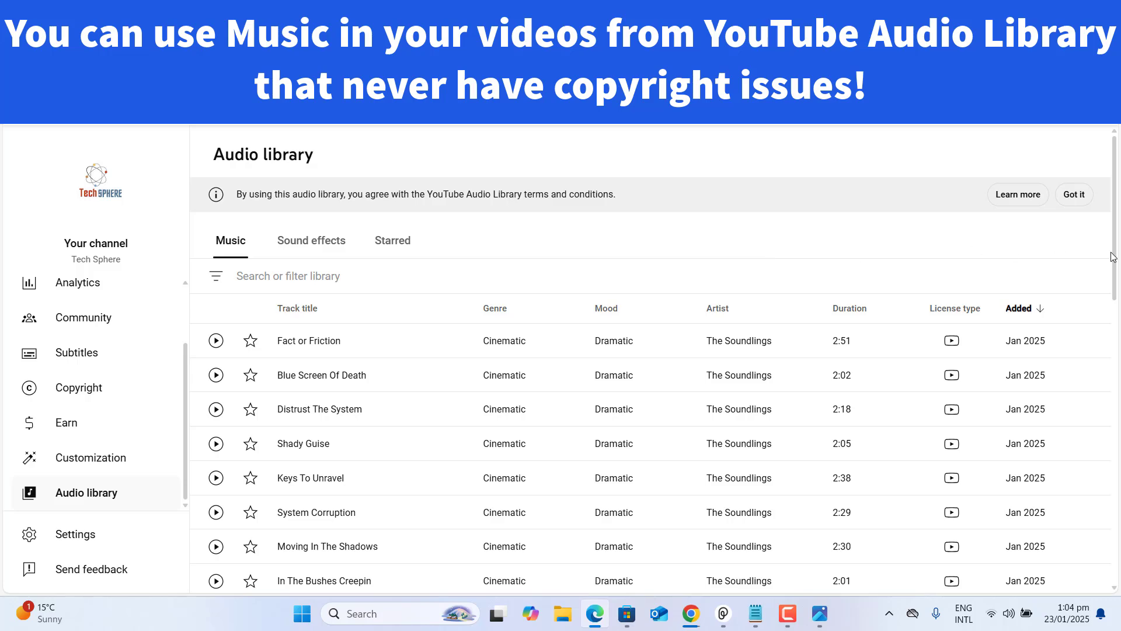
{"action": "left_click_drag", "start_coordinate": [1114, 252], "coordinate": [1095, 598]}
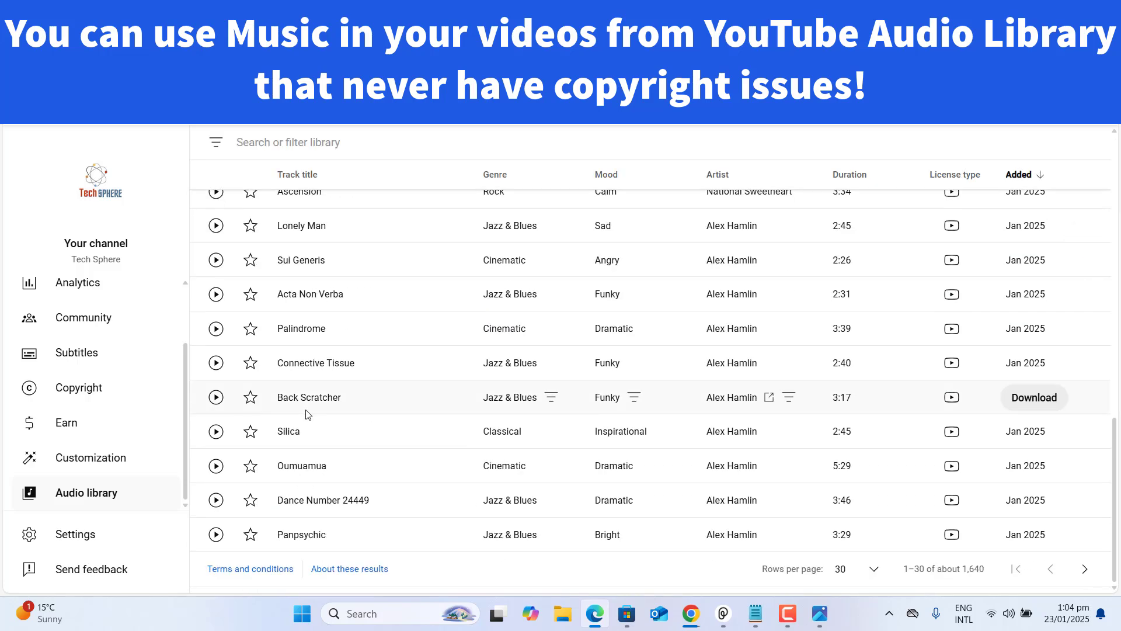
{"action": "left_click", "coordinate": [217, 432]}
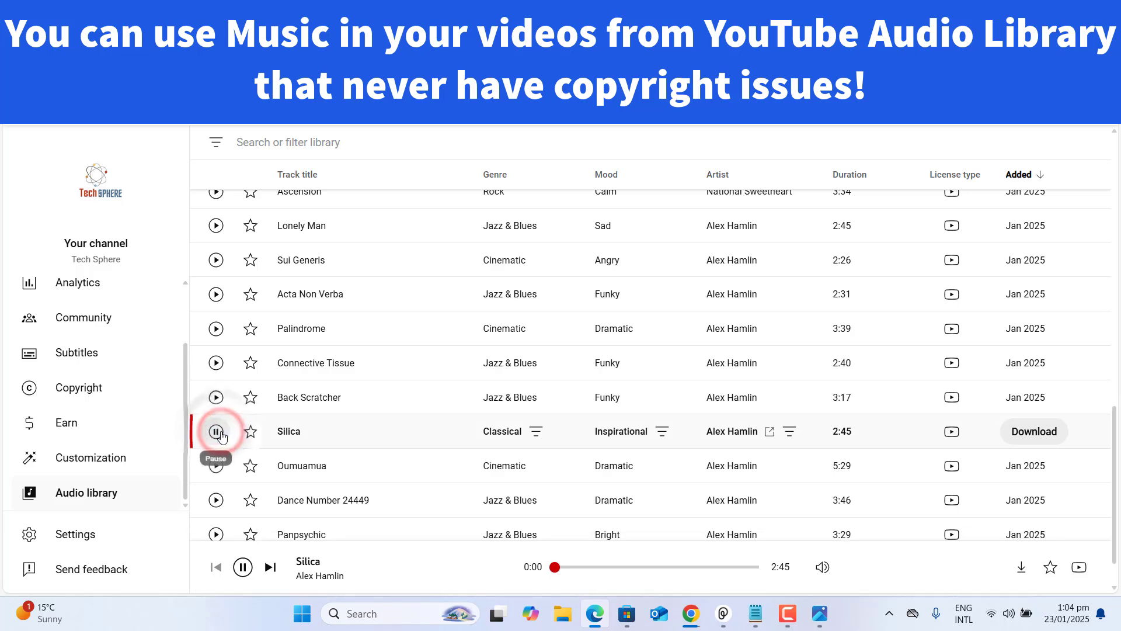
{"action": "left_click", "coordinate": [243, 565]}
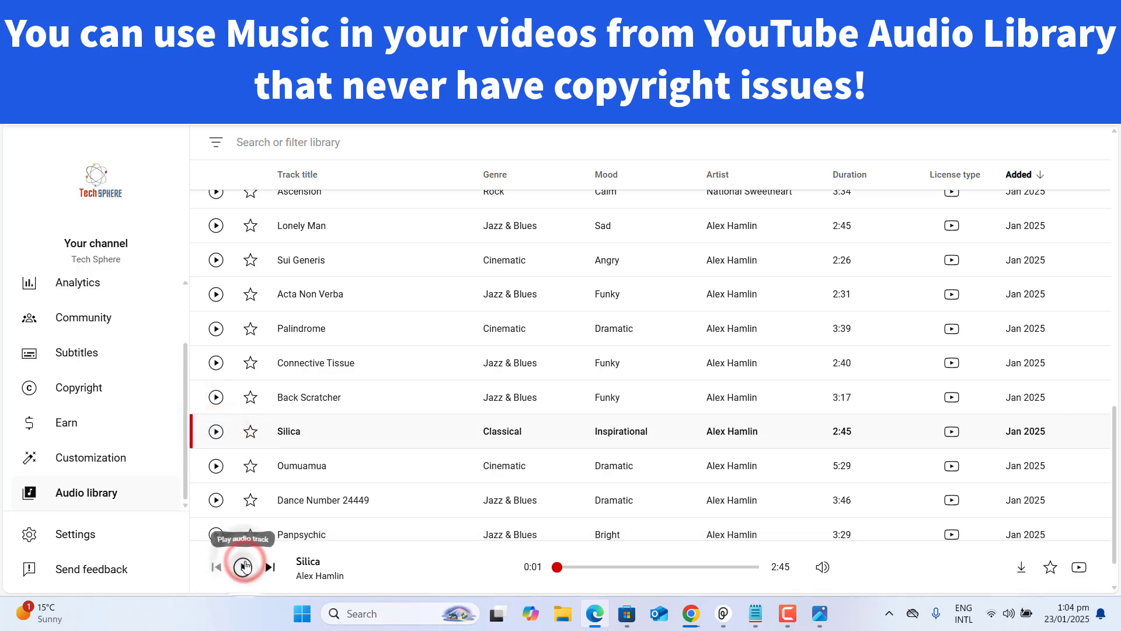
{"action": "left_click_drag", "start_coordinate": [185, 461], "coordinate": [178, 507]}
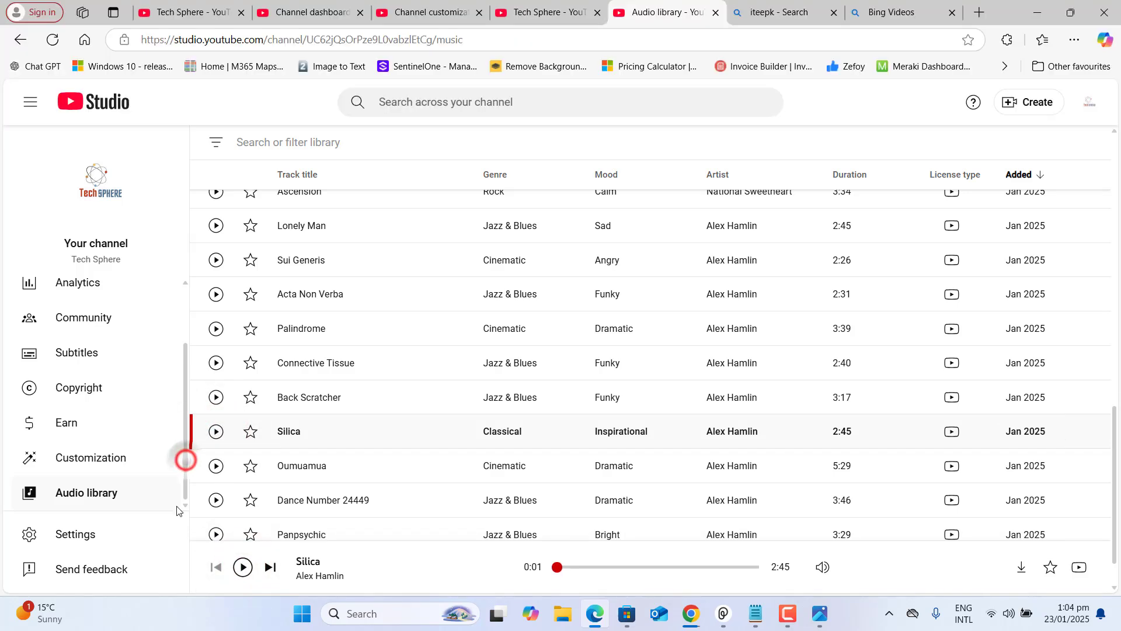
{"action": "left_click", "coordinate": [75, 424]}
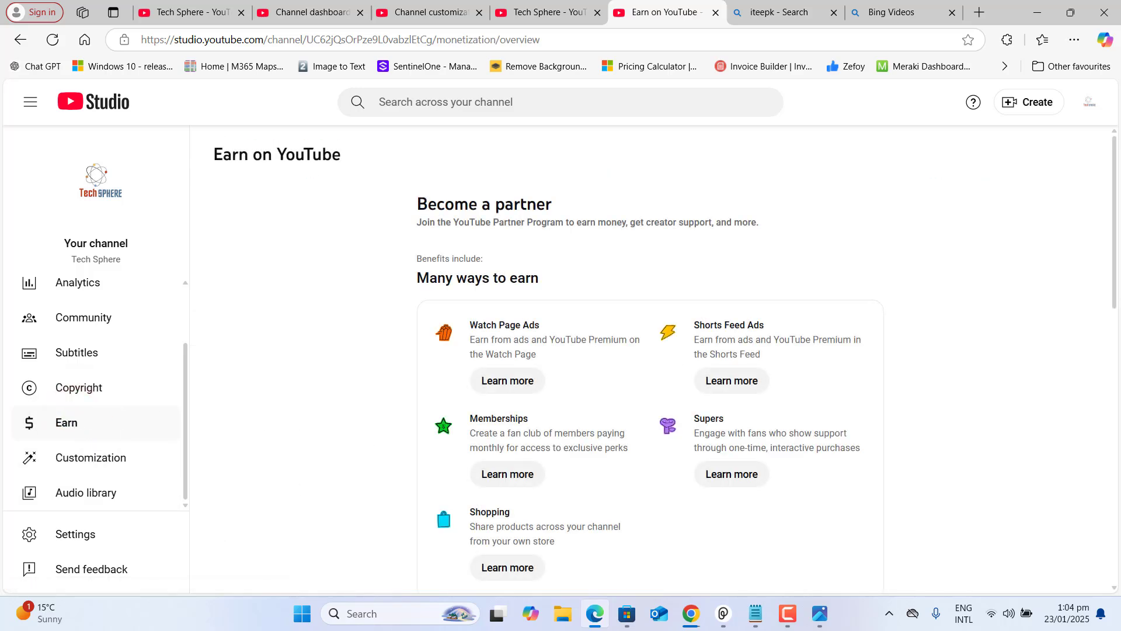
Scroll to How do I join and highlight the email line and subscriber/watch-hour requirements
{"action": "left_click_drag", "start_coordinate": [1114, 282], "coordinate": [1119, 249]}
{"action": "scroll", "coordinate": [645, 495], "scroll_direction": "down", "scroll_amount": 5}
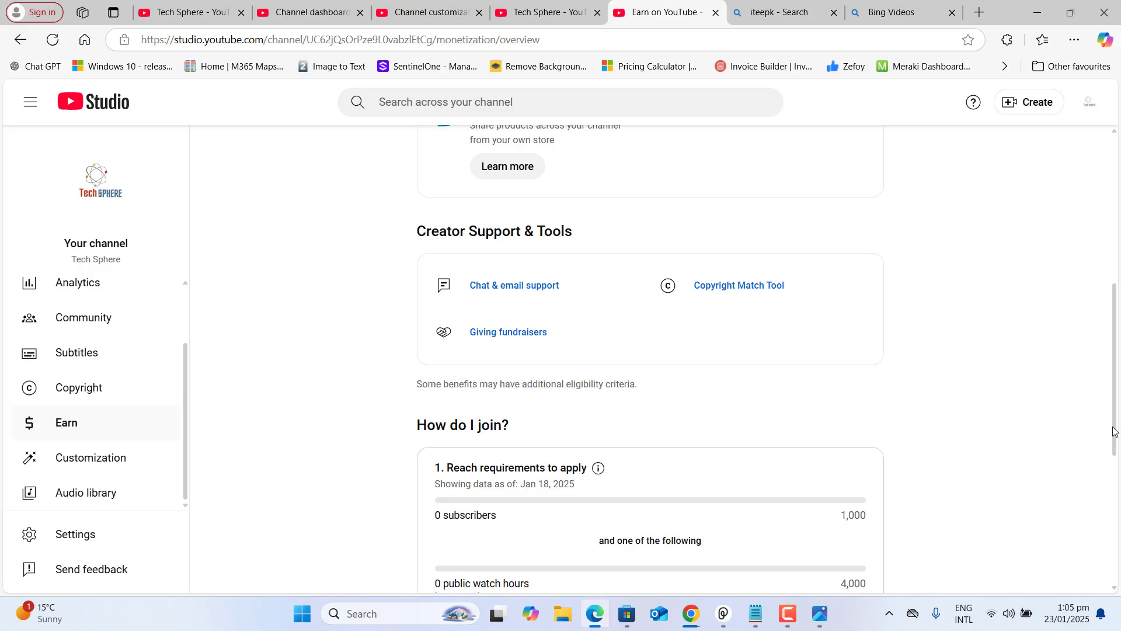
{"action": "left_click_drag", "start_coordinate": [1114, 426], "coordinate": [1119, 546]}
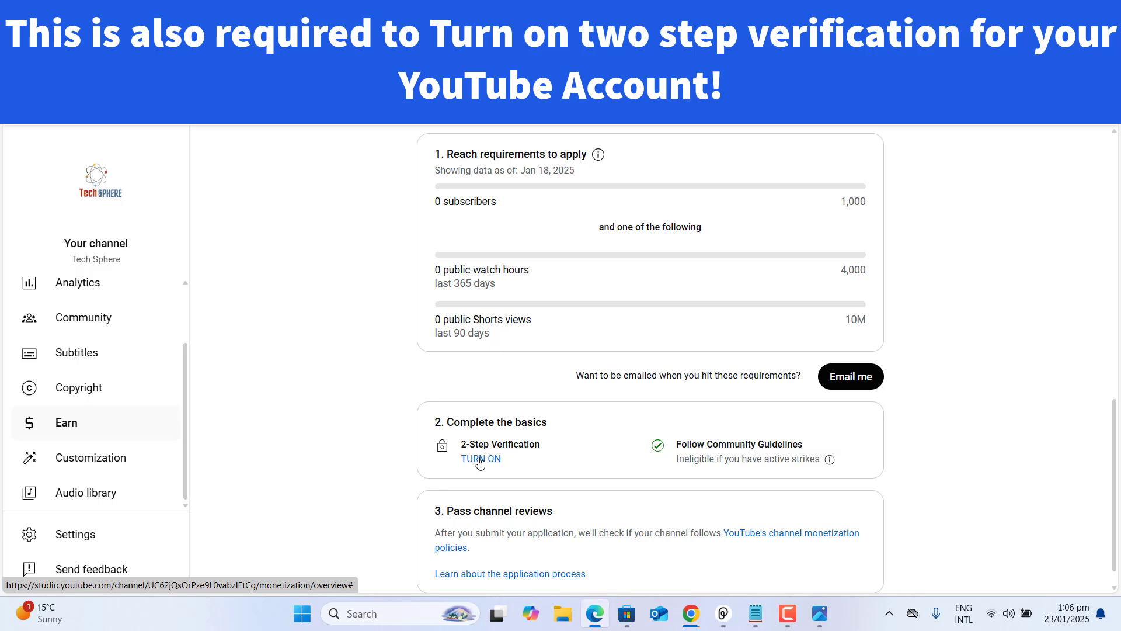
{"action": "left_click_drag", "start_coordinate": [576, 375], "coordinate": [789, 390]}
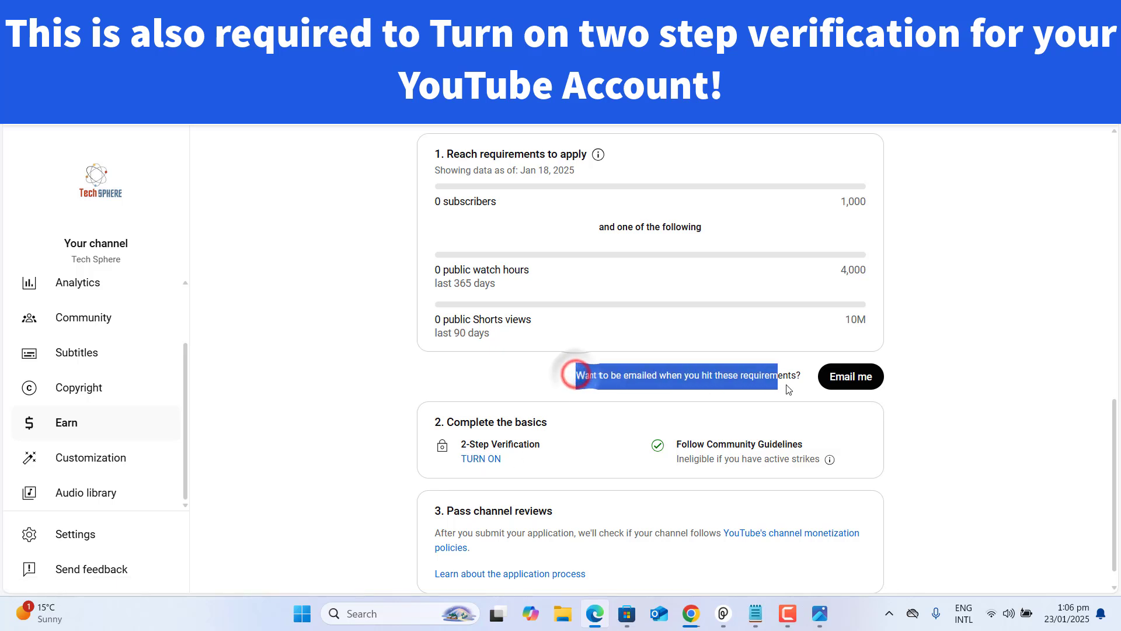
{"action": "left_click", "coordinate": [437, 149]}
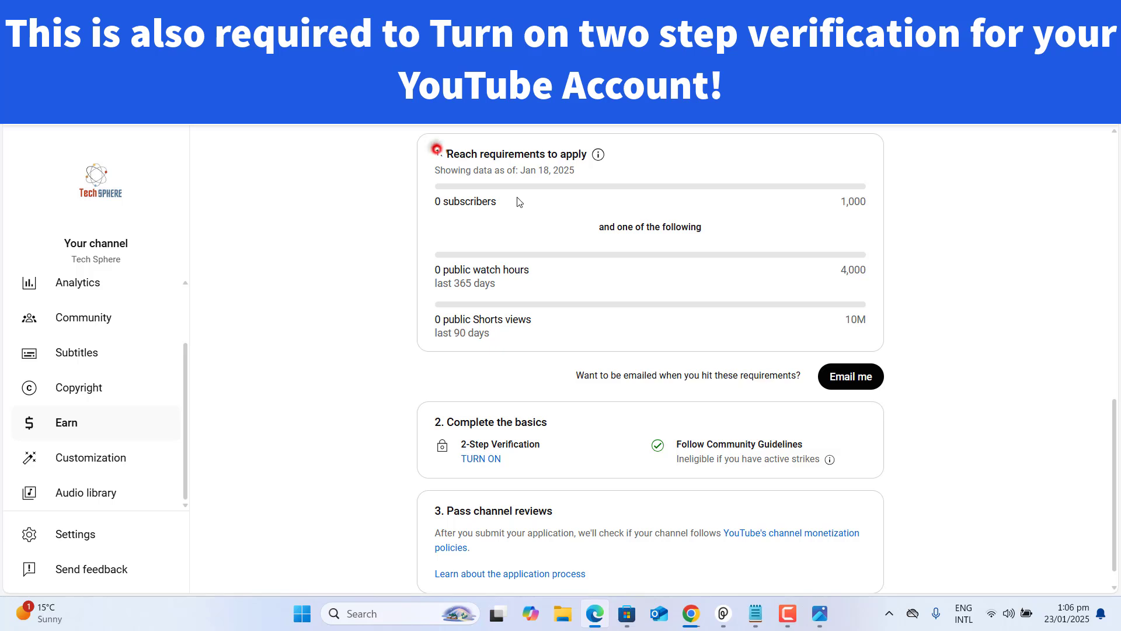
{"action": "left_click_drag", "start_coordinate": [517, 201], "coordinate": [700, 377]}
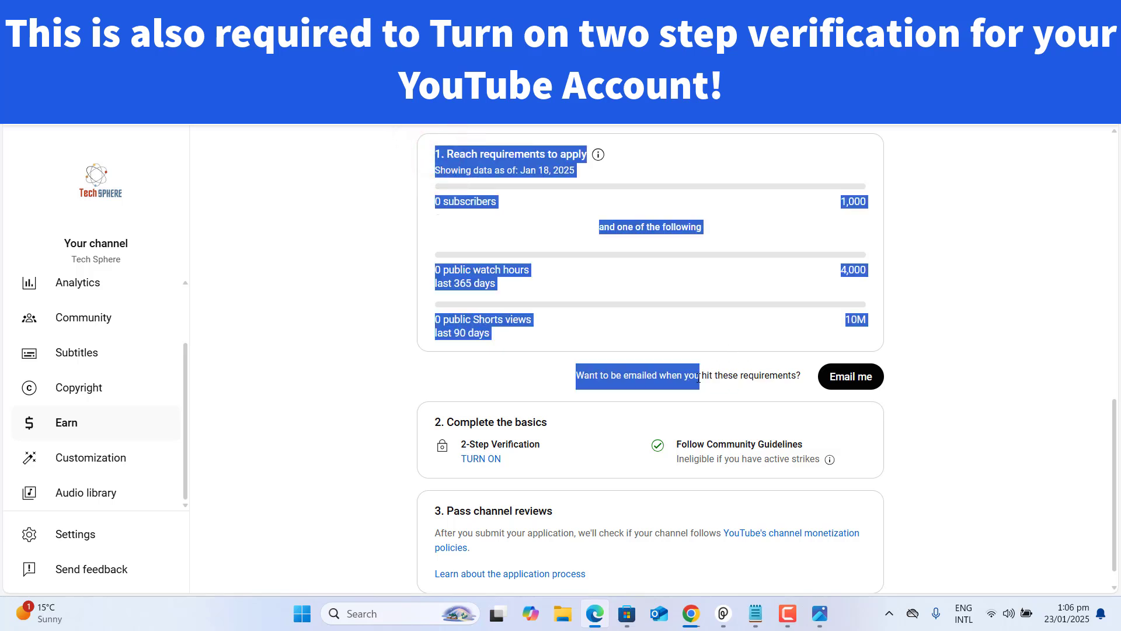
{"action": "left_click", "coordinate": [1032, 385]}
Ask to be emailed once the Partner Program requirements are reached
{"action": "left_click", "coordinate": [869, 380]}
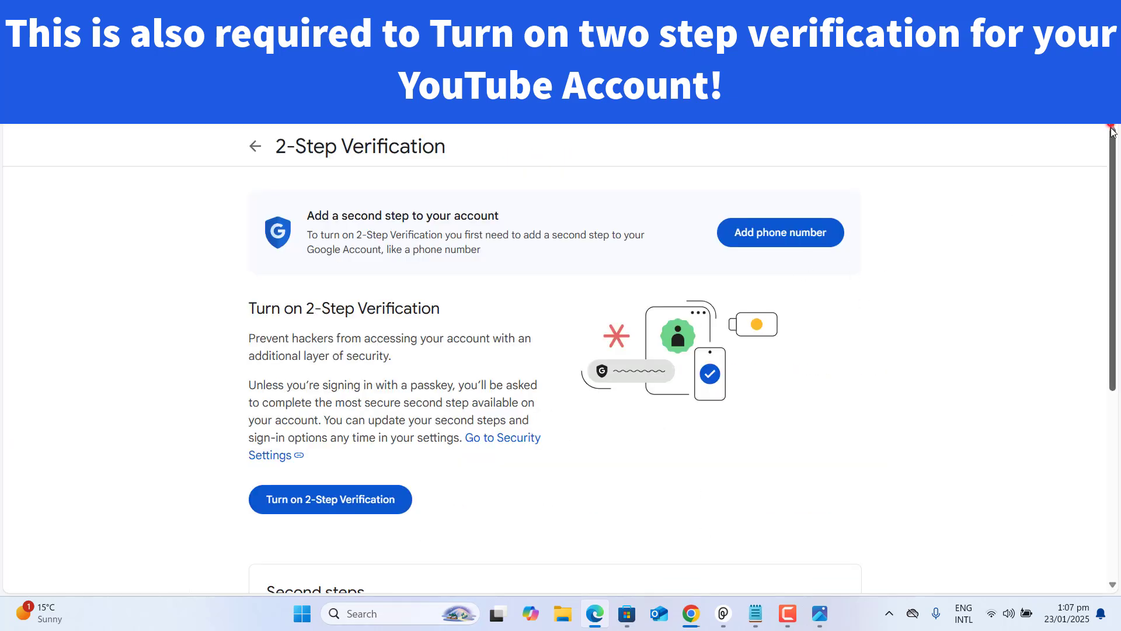
{"action": "mouse_move", "coordinate": [1112, 125]}
{"action": "left_mouse_down"}
{"action": "mouse_move", "coordinate": [1113, 310]}
{"action": "mouse_move", "coordinate": [1113, 124]}
{"action": "left_mouse_up"}
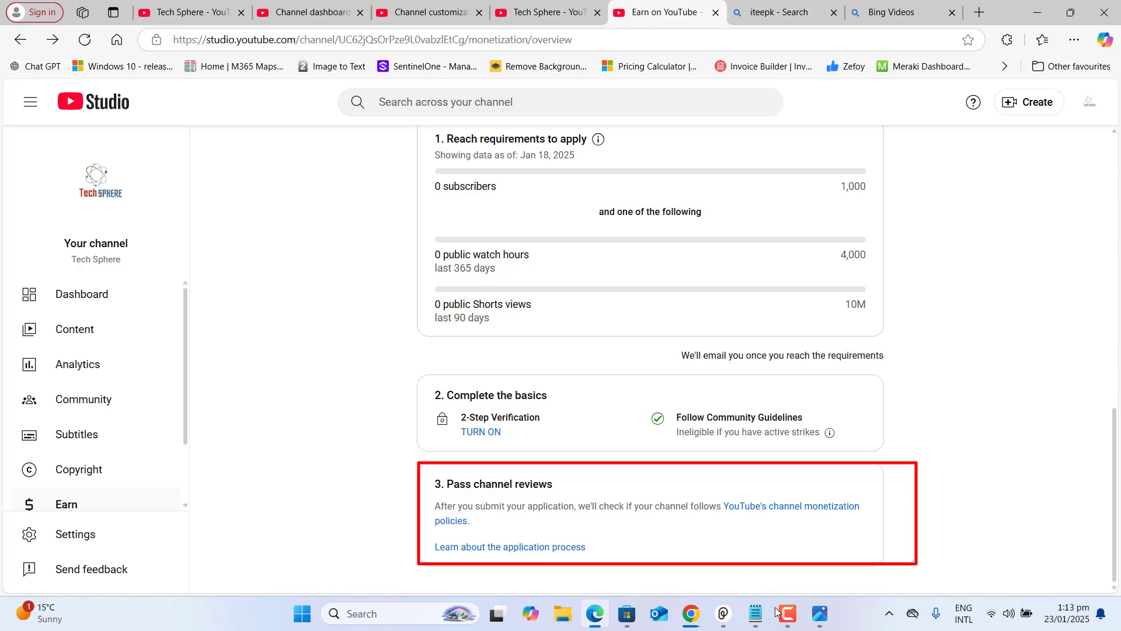
Look through Content, Analytics and Community, then start a new video upload from Create
{"action": "left_click", "coordinate": [77, 331]}
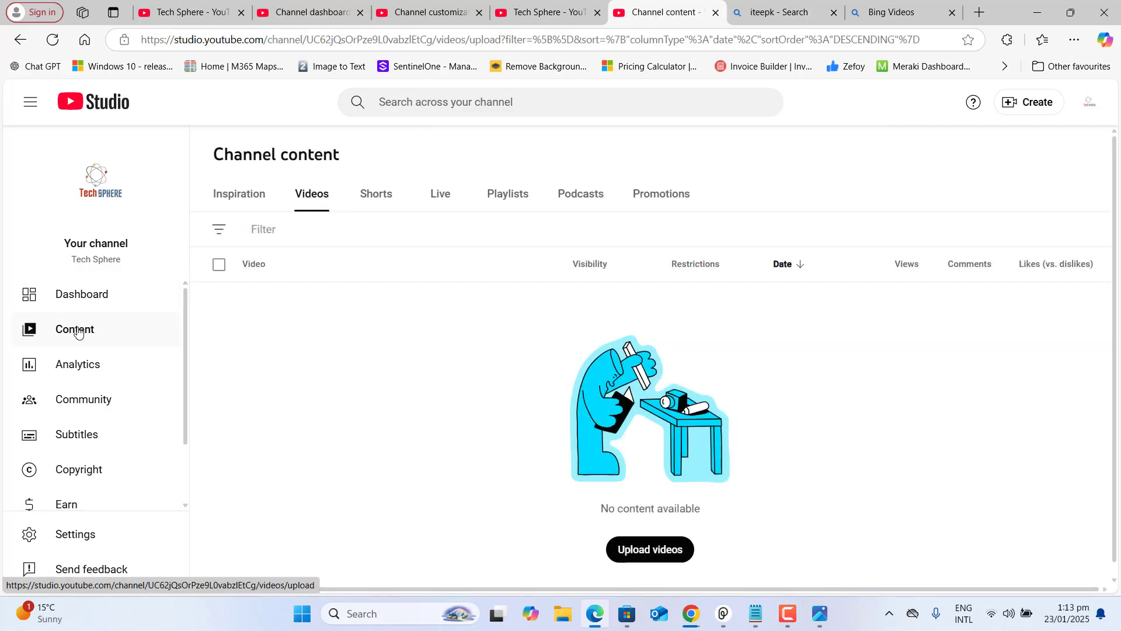
{"action": "left_click", "coordinate": [85, 367]}
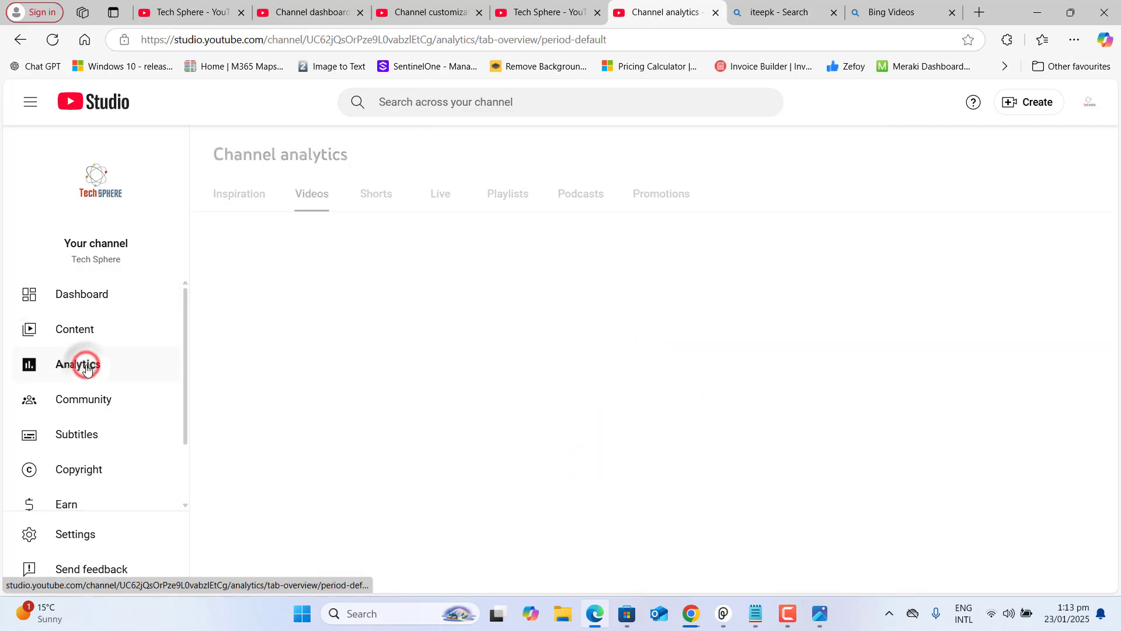
{"action": "left_click", "coordinate": [83, 397]}
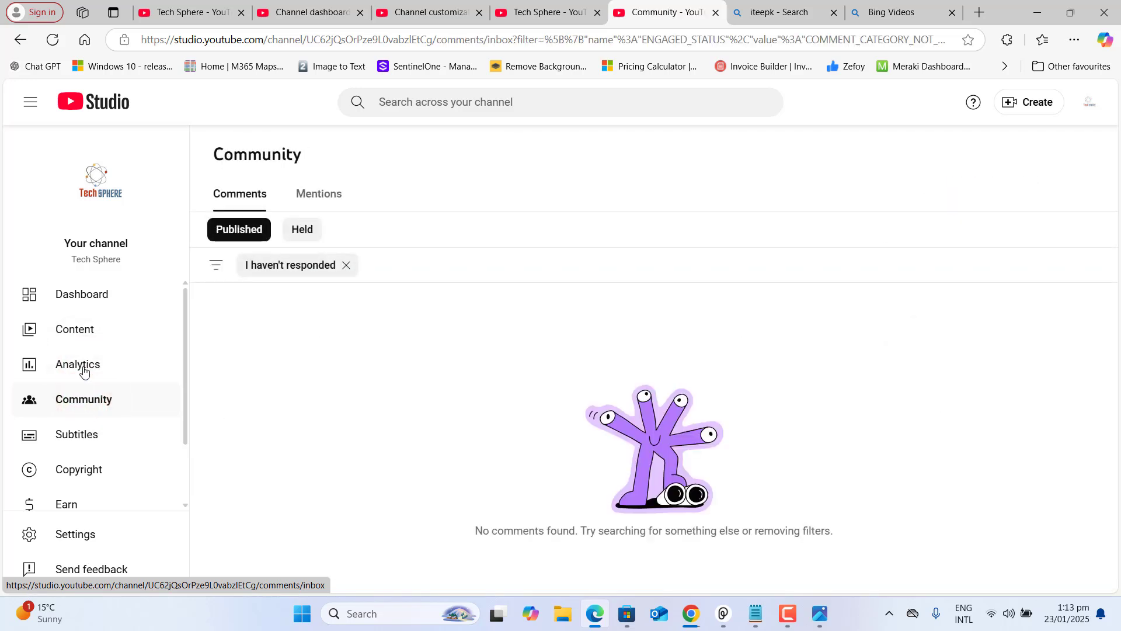
{"action": "left_click", "coordinate": [88, 326]}
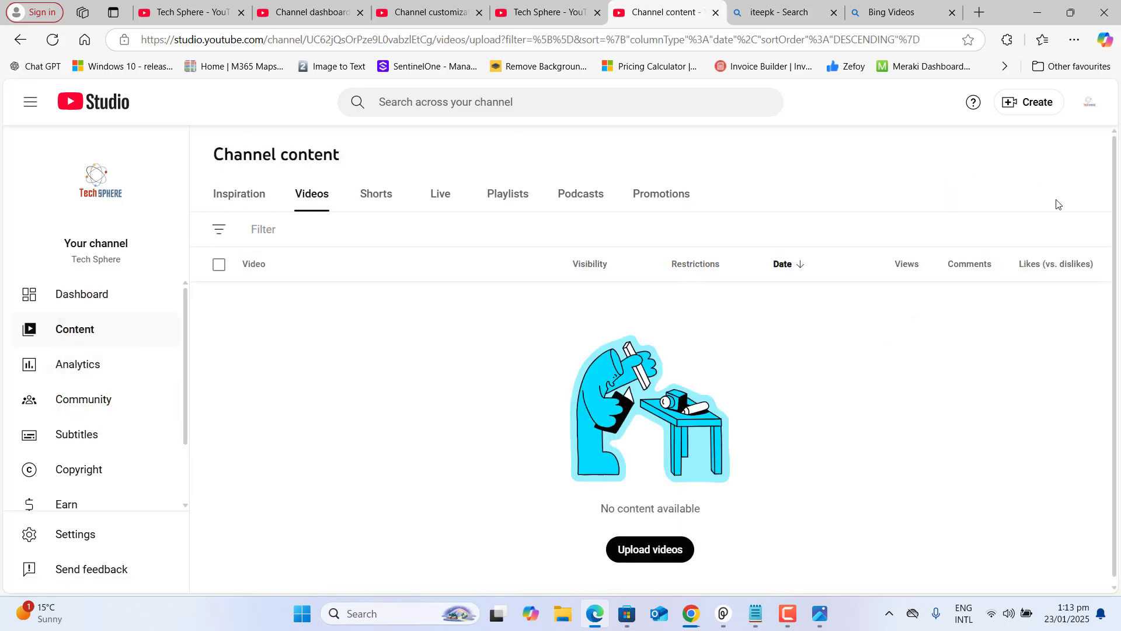
{"action": "left_click", "coordinate": [1043, 104]}
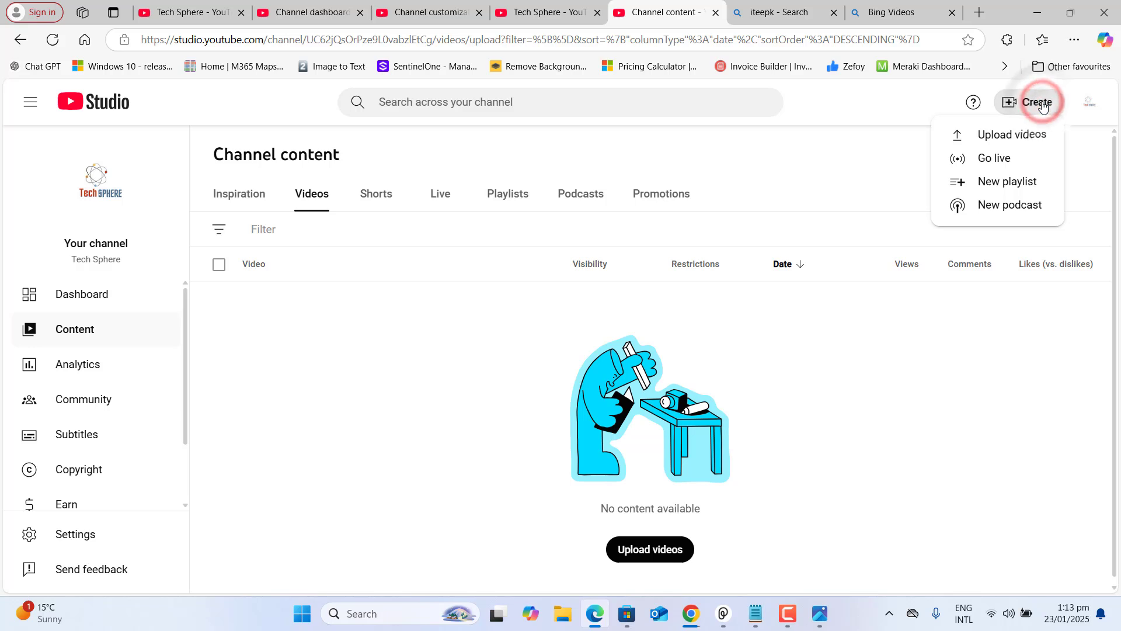
{"action": "left_click", "coordinate": [1022, 134]}
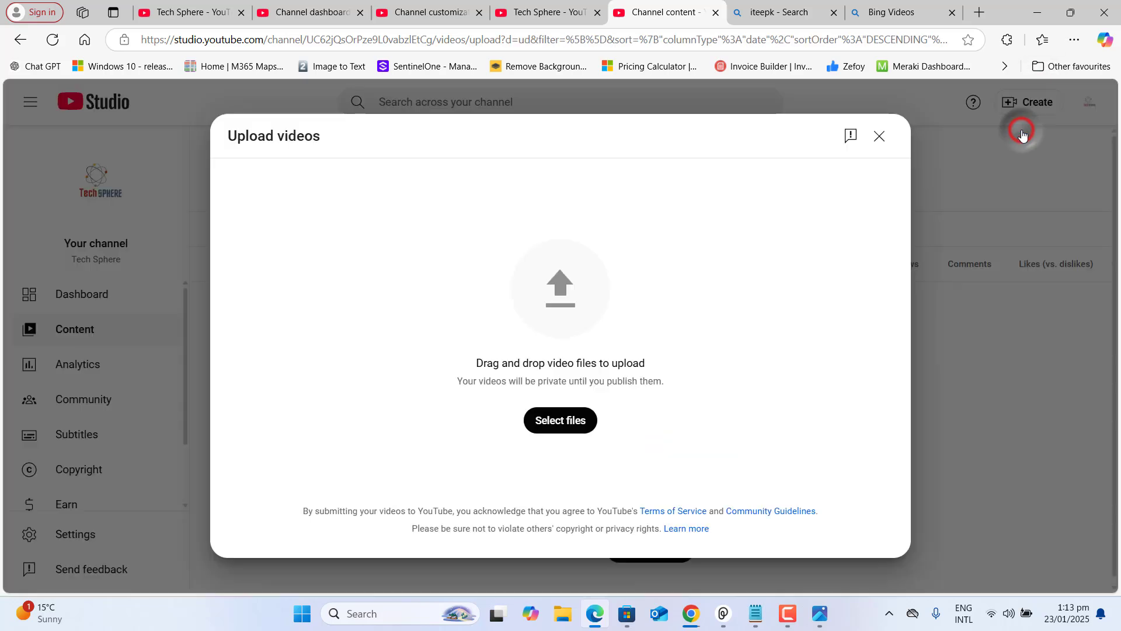